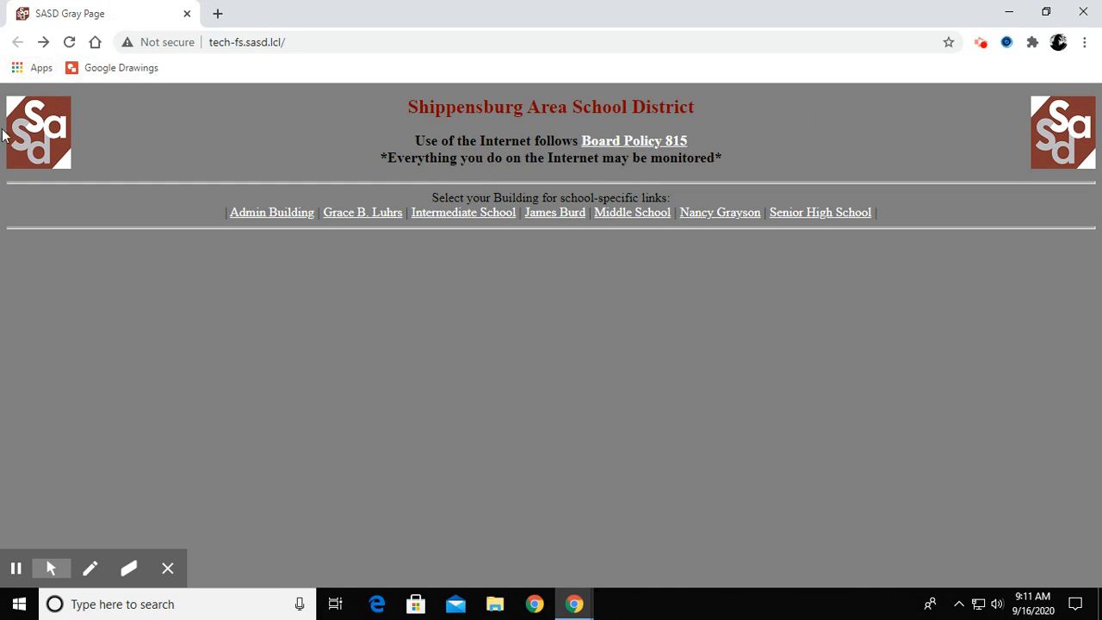
# Launch Gravit Designer from Chrome's apps page and create a new US-Letter Landscape (11x8.5 in) design
pyautogui.click(30, 70)
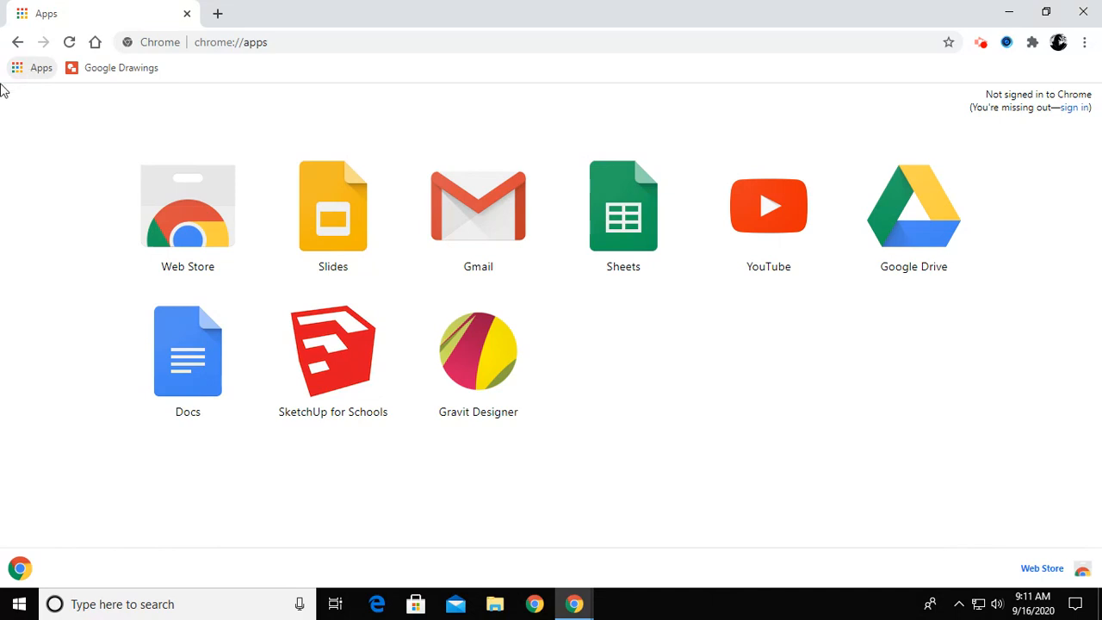
pyautogui.click(487, 365)
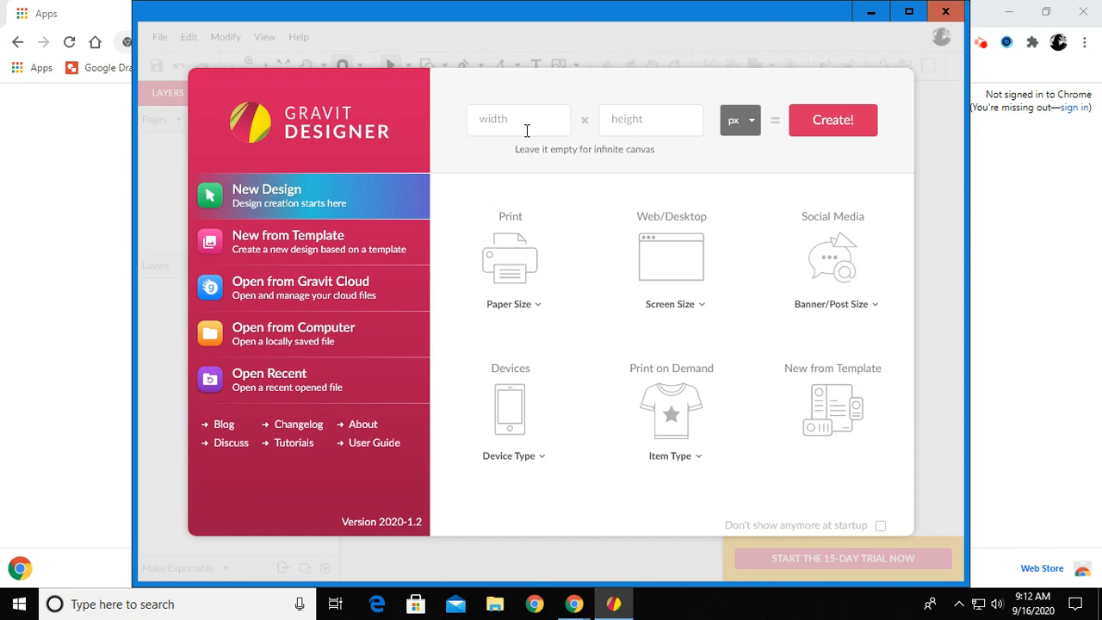
pyautogui.click(745, 125)
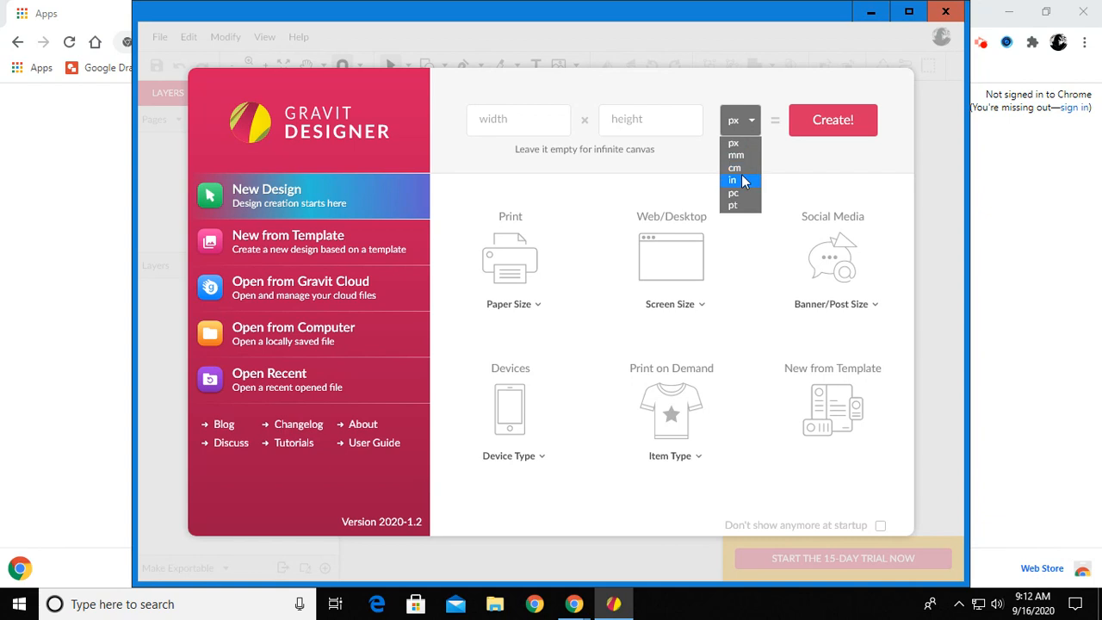
pyautogui.click(744, 99)
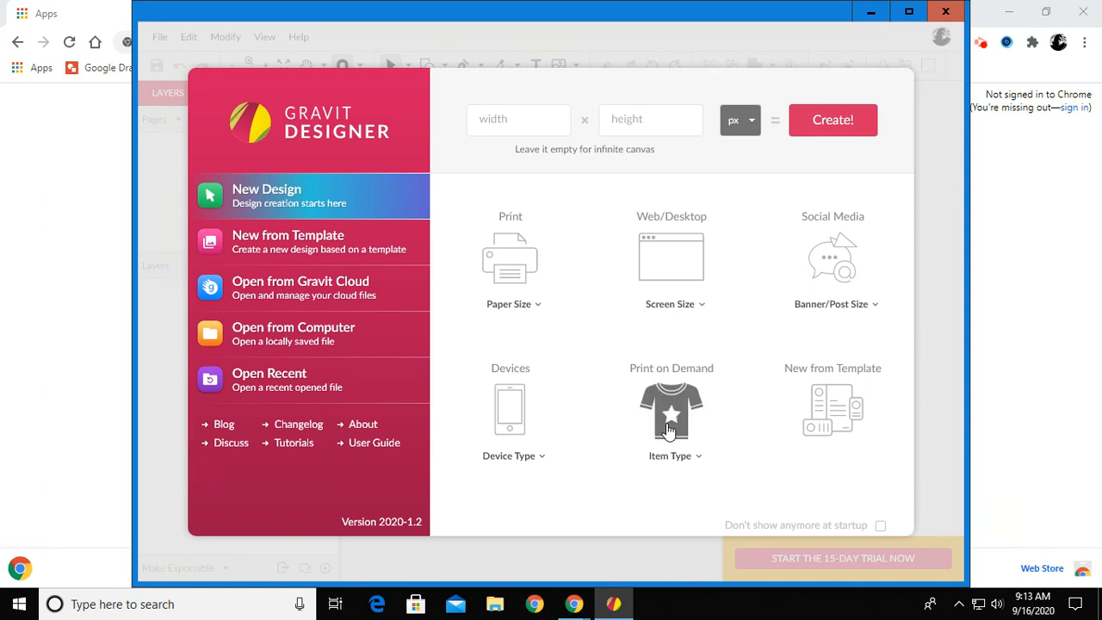
pyautogui.click(674, 459)
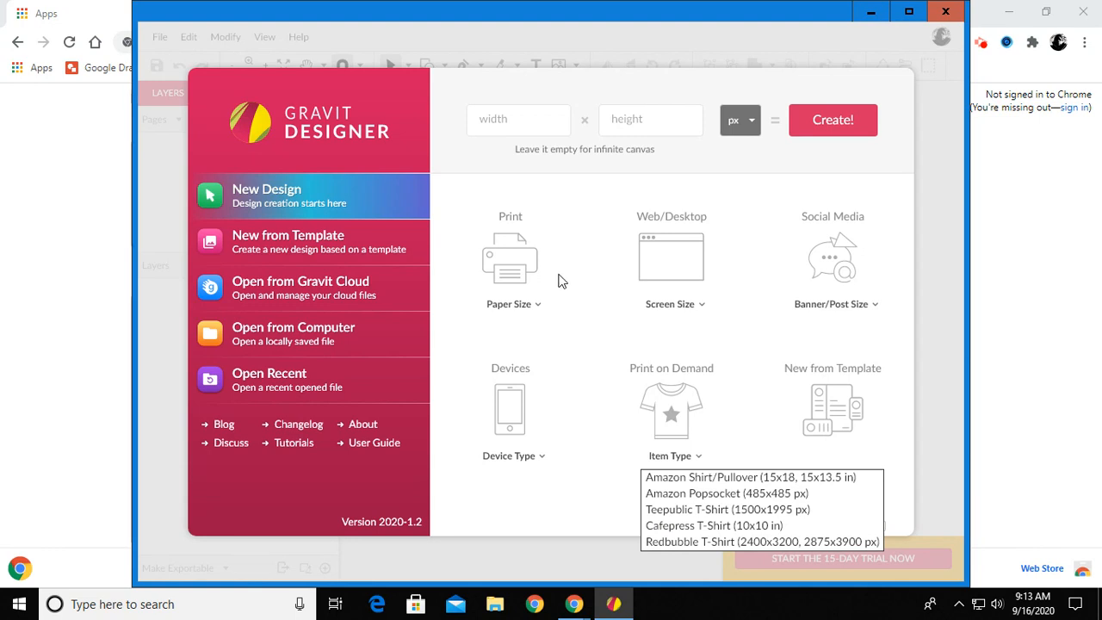
pyautogui.click(519, 303)
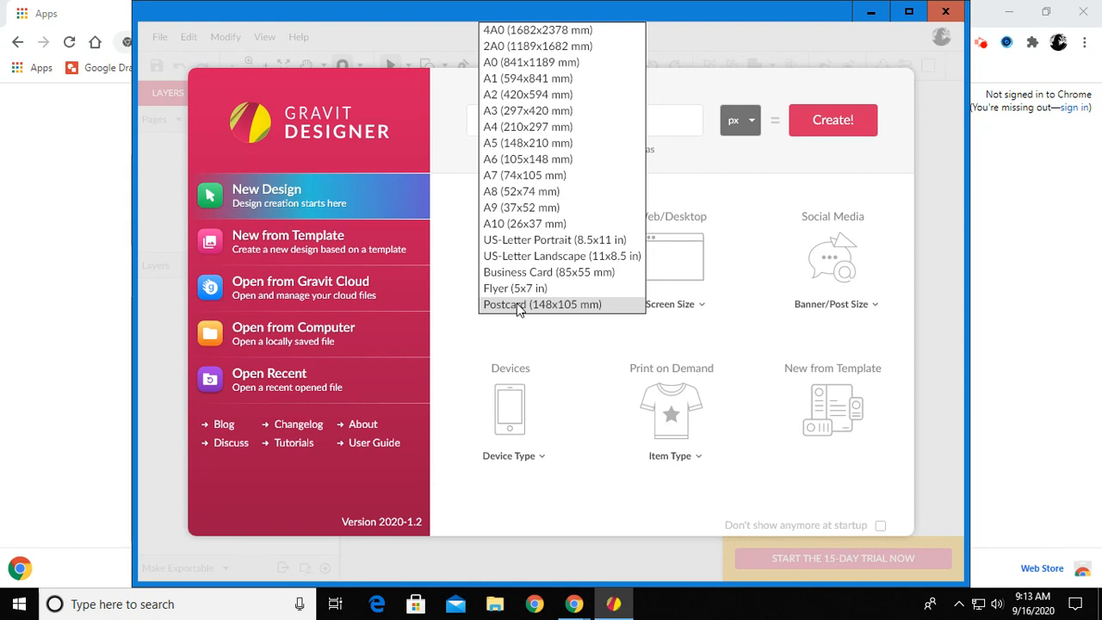
pyautogui.click(520, 258)
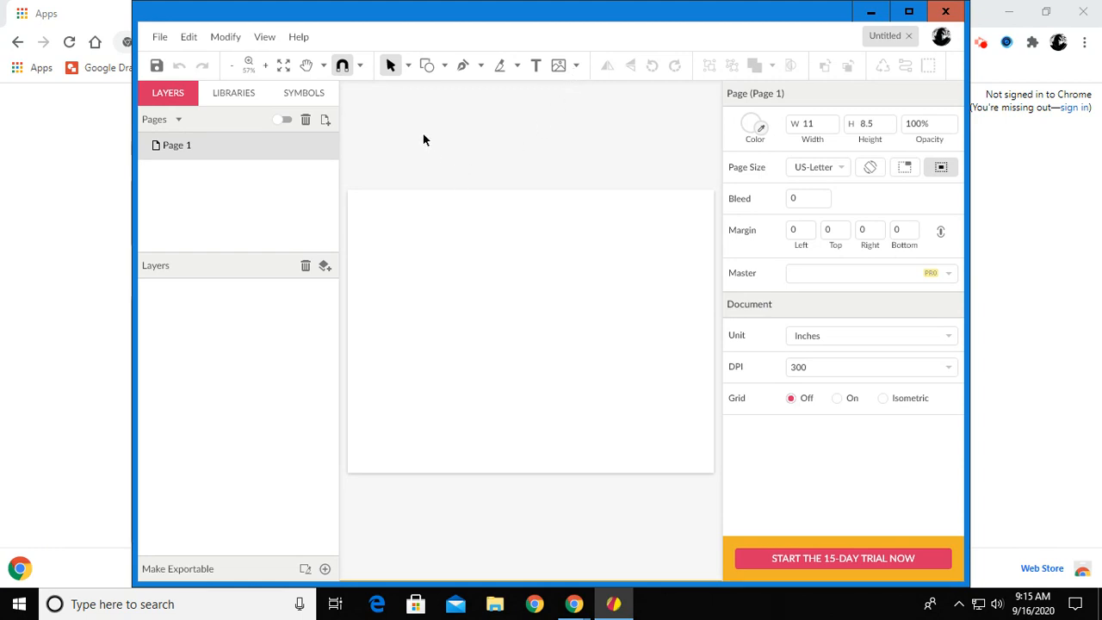
pyautogui.click(410, 68)
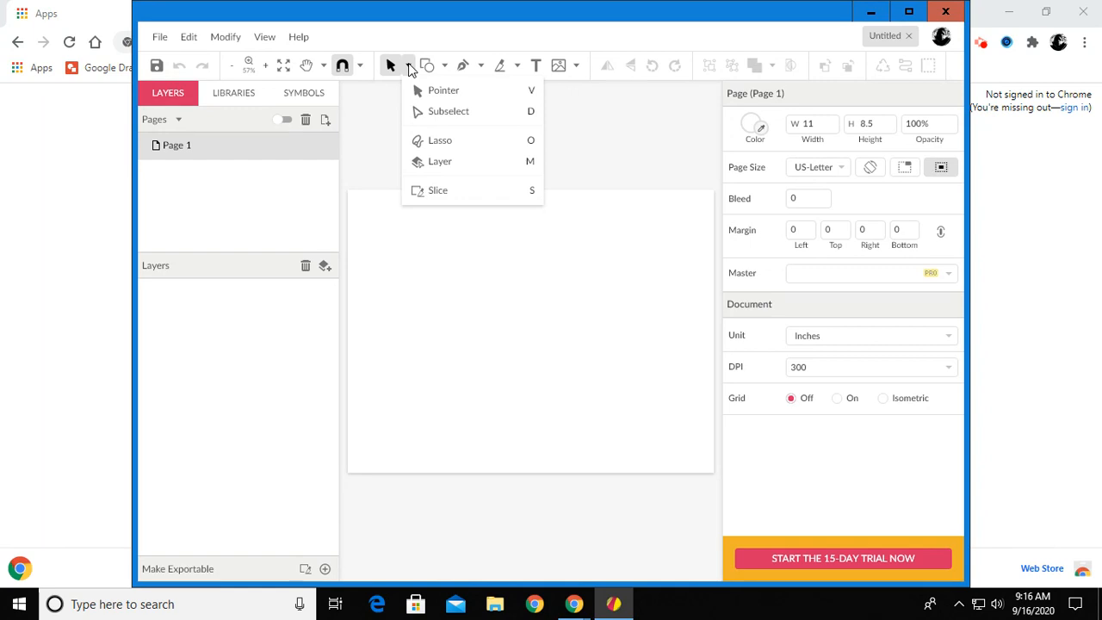
pyautogui.click(379, 111)
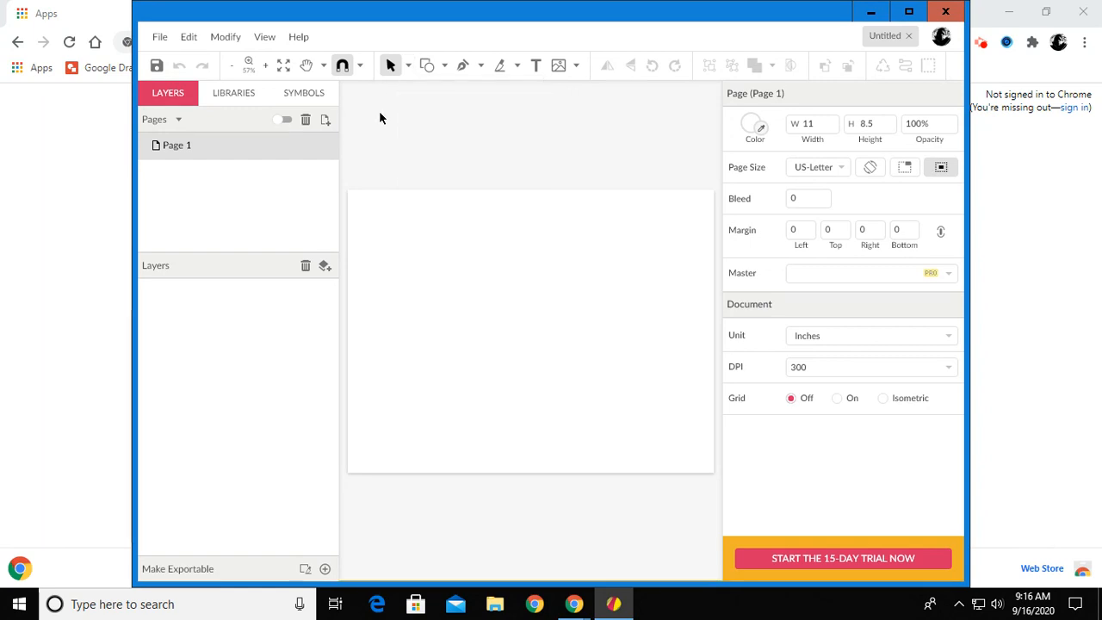
pyautogui.click(445, 67)
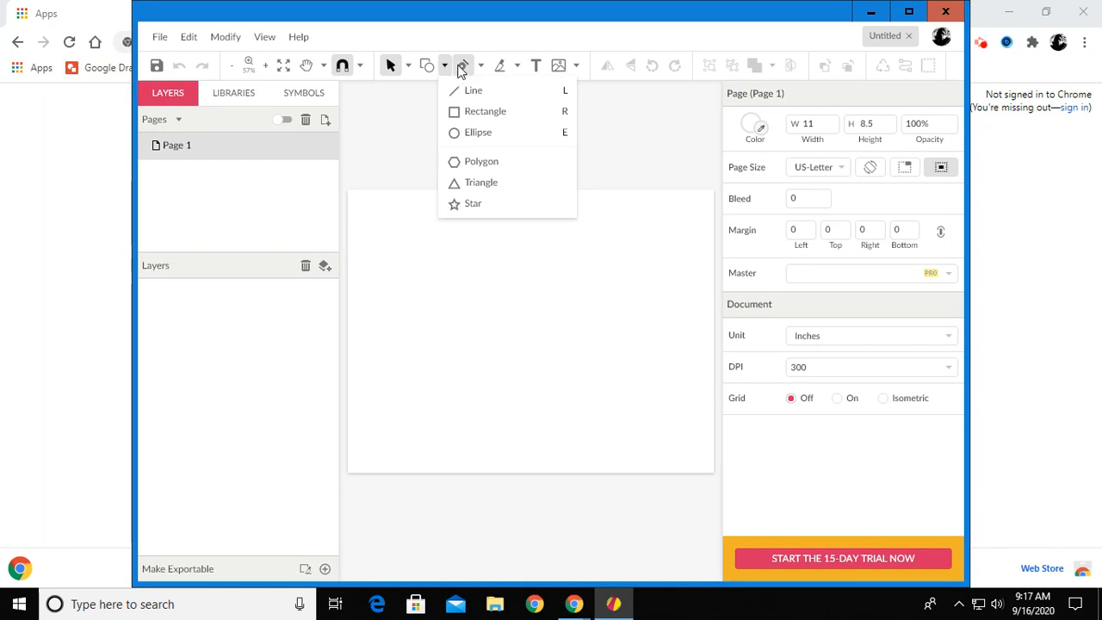
pyautogui.click(396, 119)
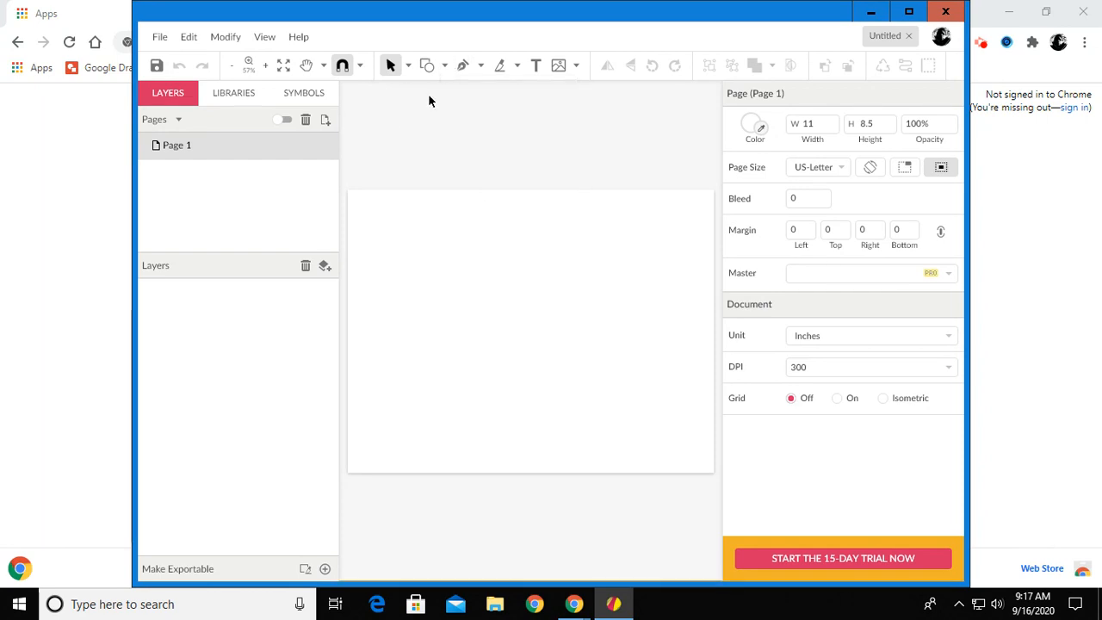
# Draw a rectangle about 4.77 by 2.62 in in the upper-left area of the page
pyautogui.click(442, 66)
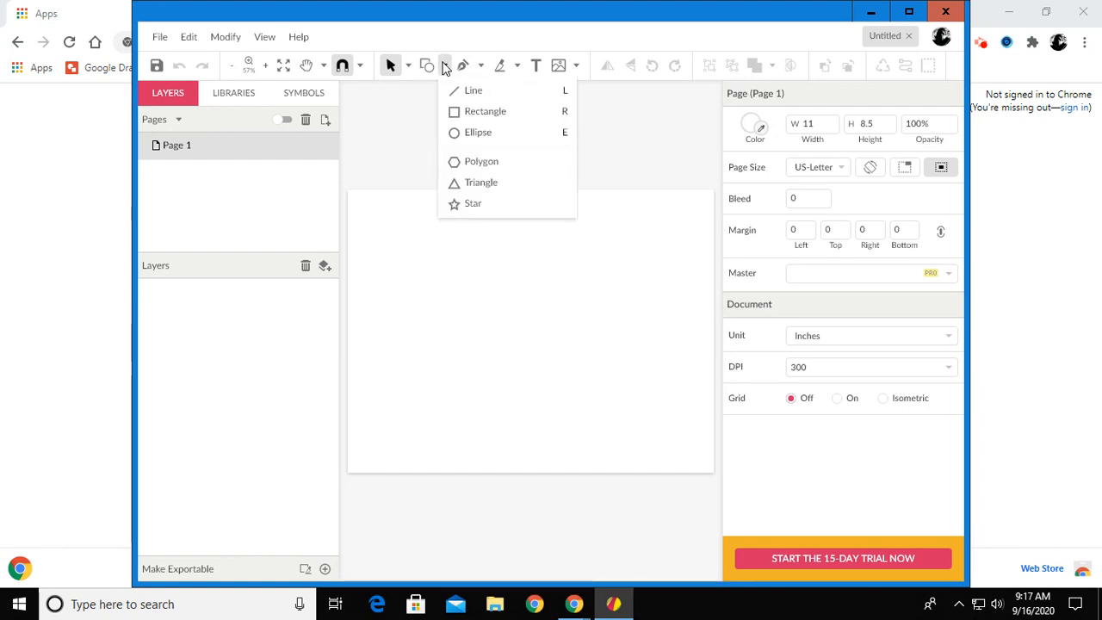
pyautogui.click(466, 113)
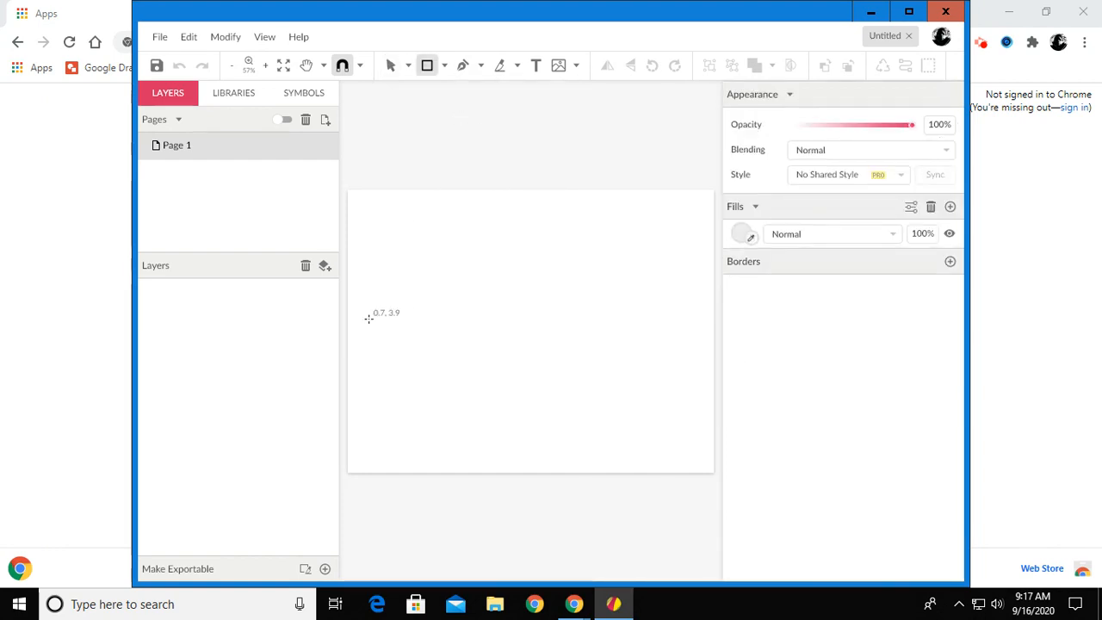
pyautogui.click(371, 215)
pyautogui.moveTo(383, 221); pyautogui.dragTo(531, 305)
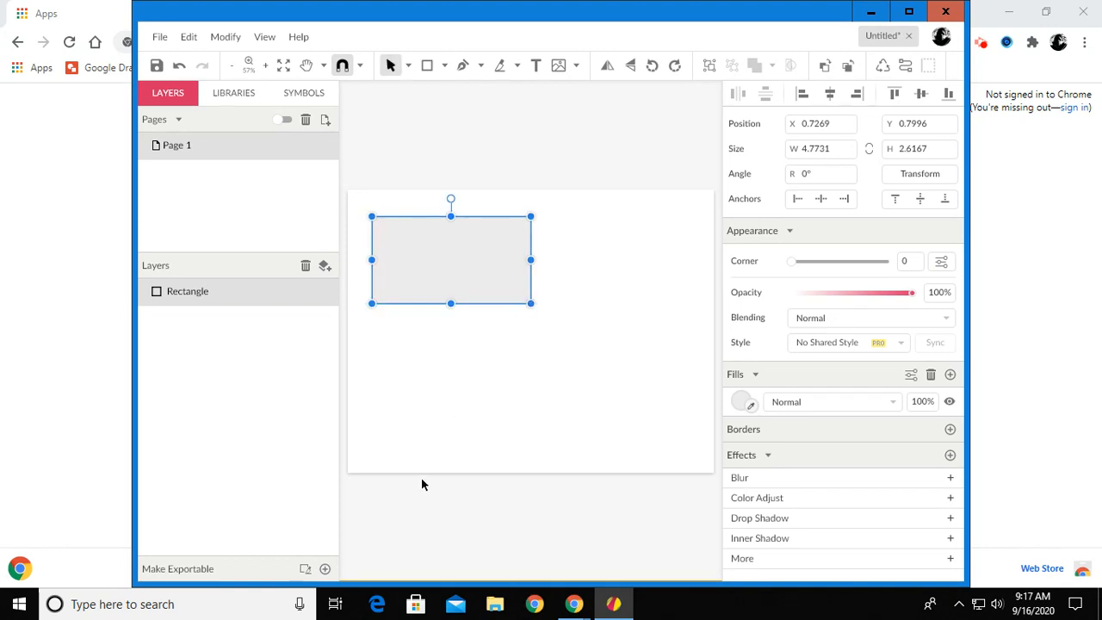
# Draw an ellipse about 3.9 by 1.74 in beside the rectangle, in the upper-right area of the page
pyautogui.click(445, 67)
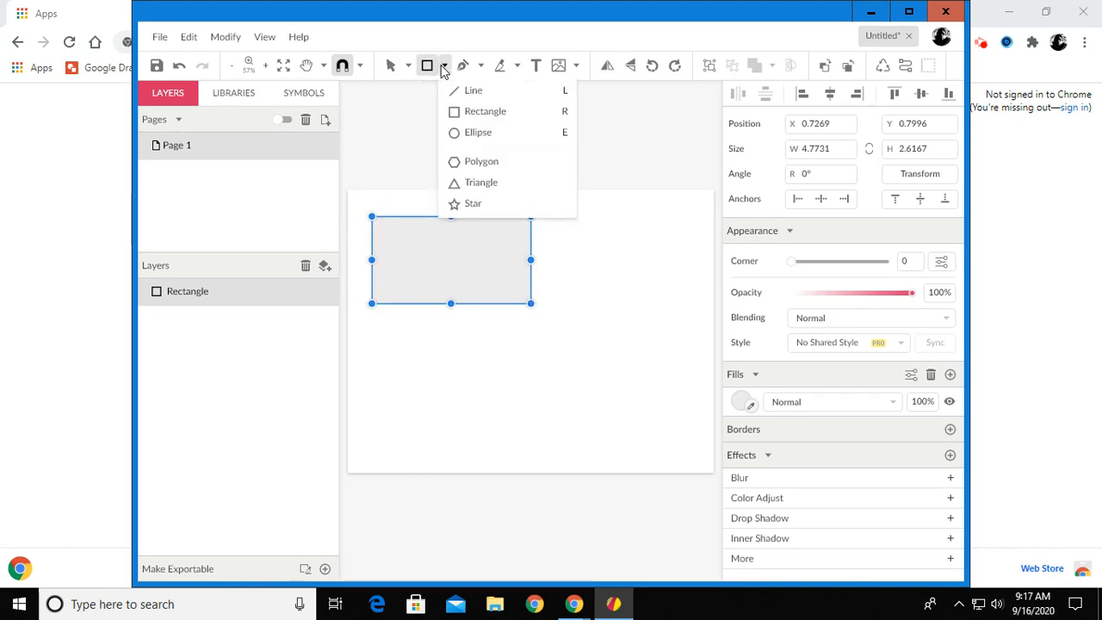
pyautogui.click(472, 134)
pyautogui.moveTo(566, 230); pyautogui.dragTo(698, 290)
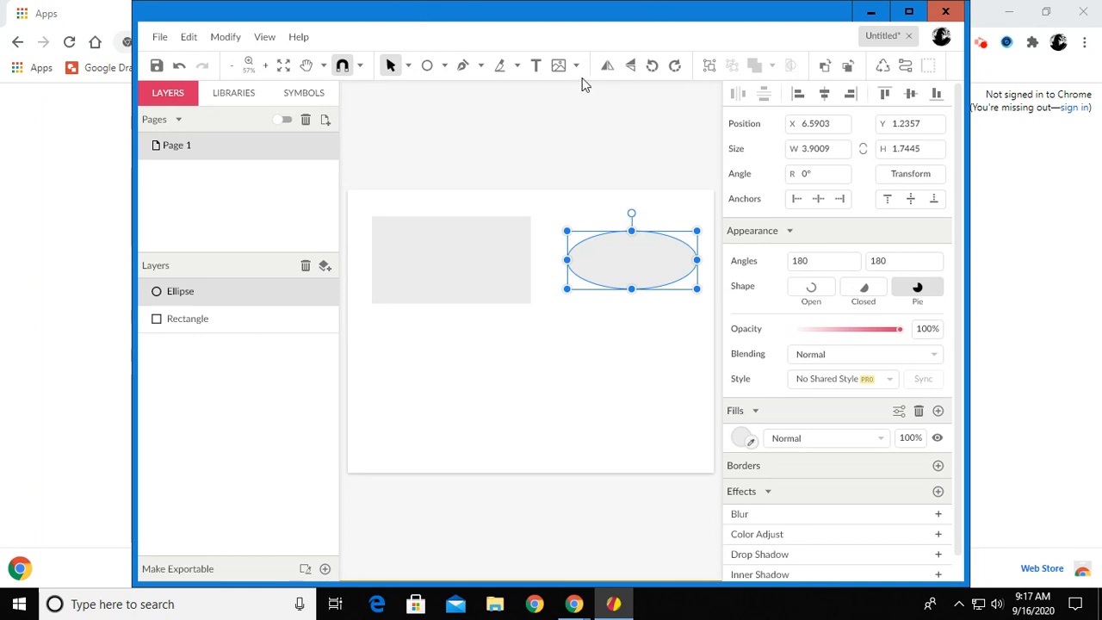
# Draw a square about 2.85 in wide below the rectangle with the Rectangle tool
pyautogui.click(444, 65)
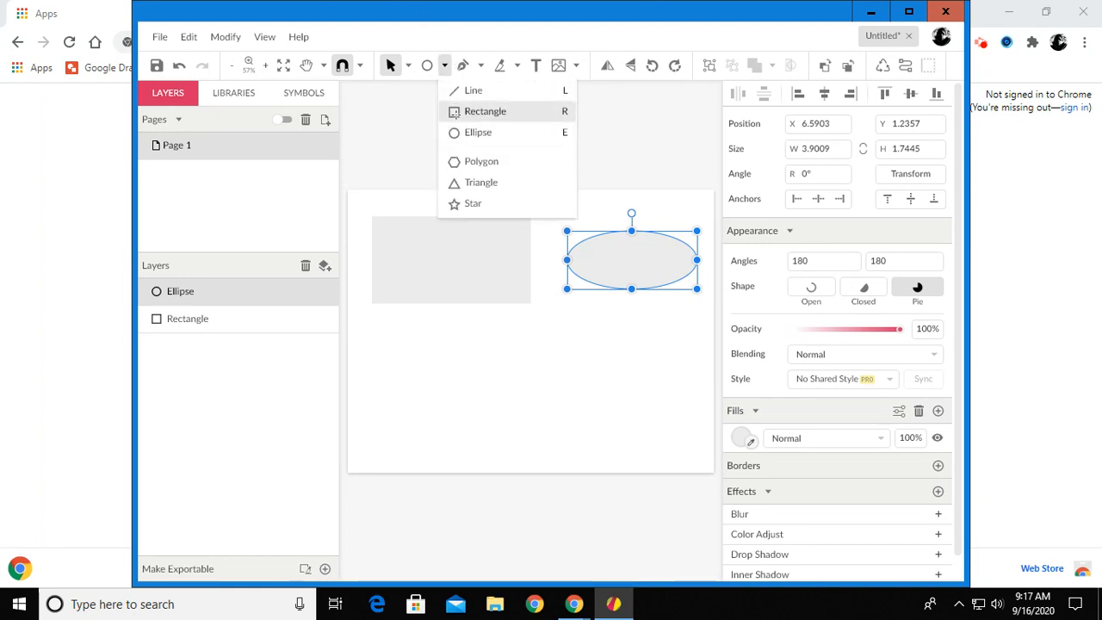
pyautogui.click(482, 111)
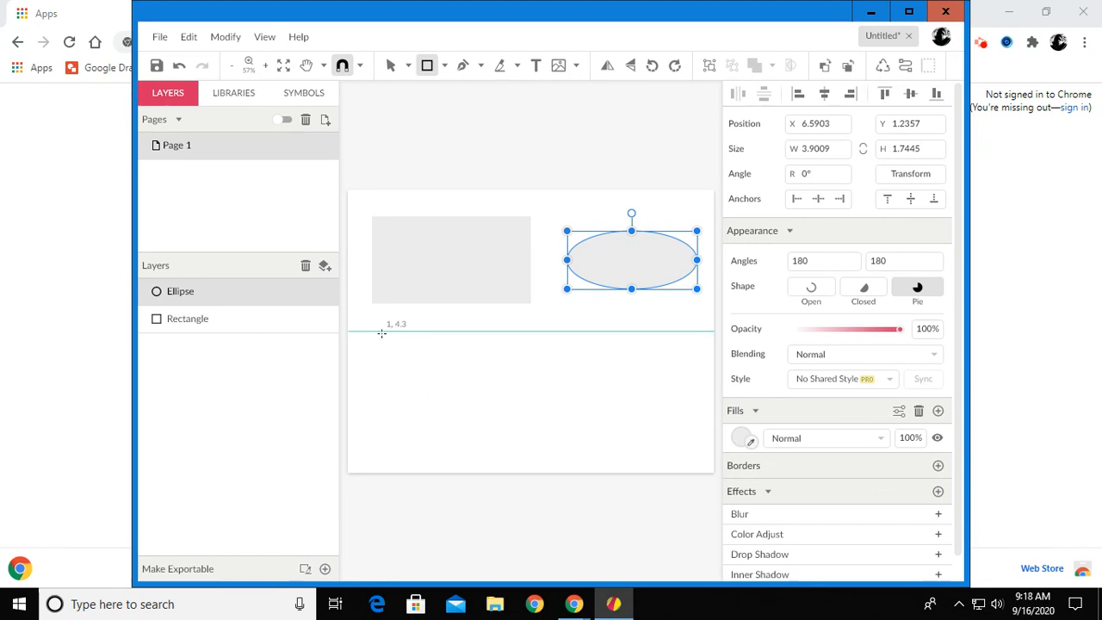
pyautogui.moveTo(384, 335); pyautogui.dragTo(476, 426)
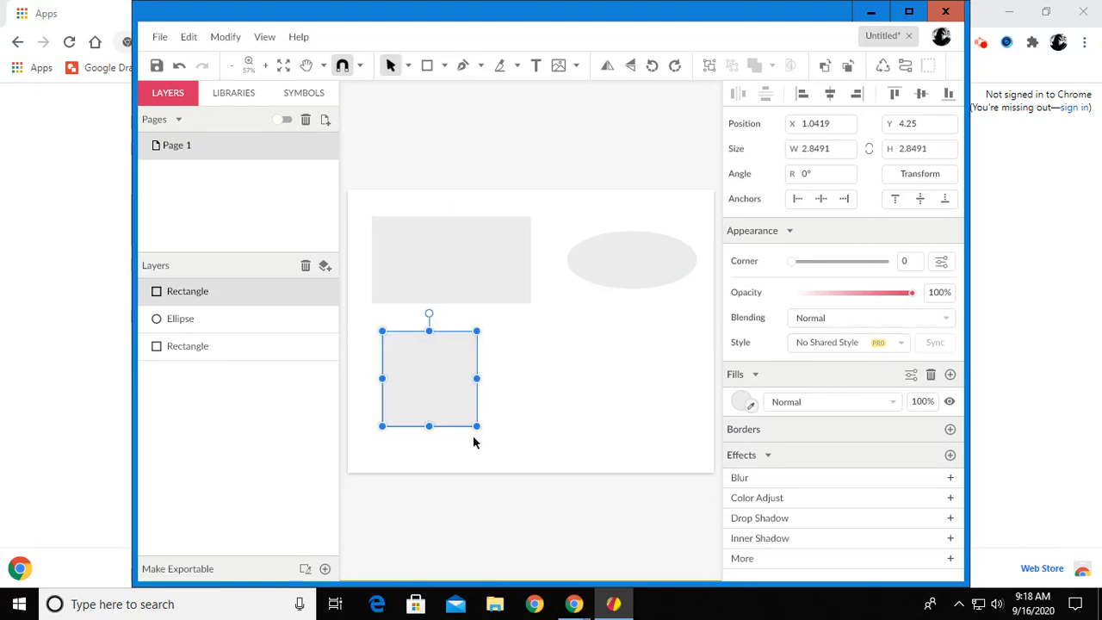
# Draw a circle about 2.93 in across below the ellipse with the Ellipse tool
pyautogui.click(427, 66)
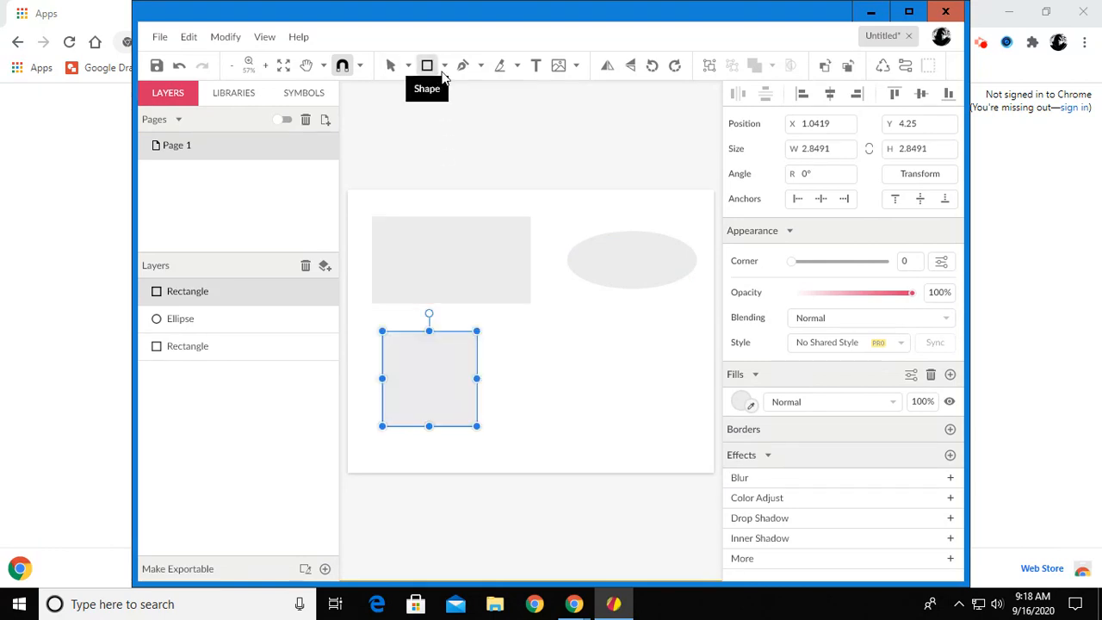
pyautogui.click(444, 65)
pyautogui.click(470, 130)
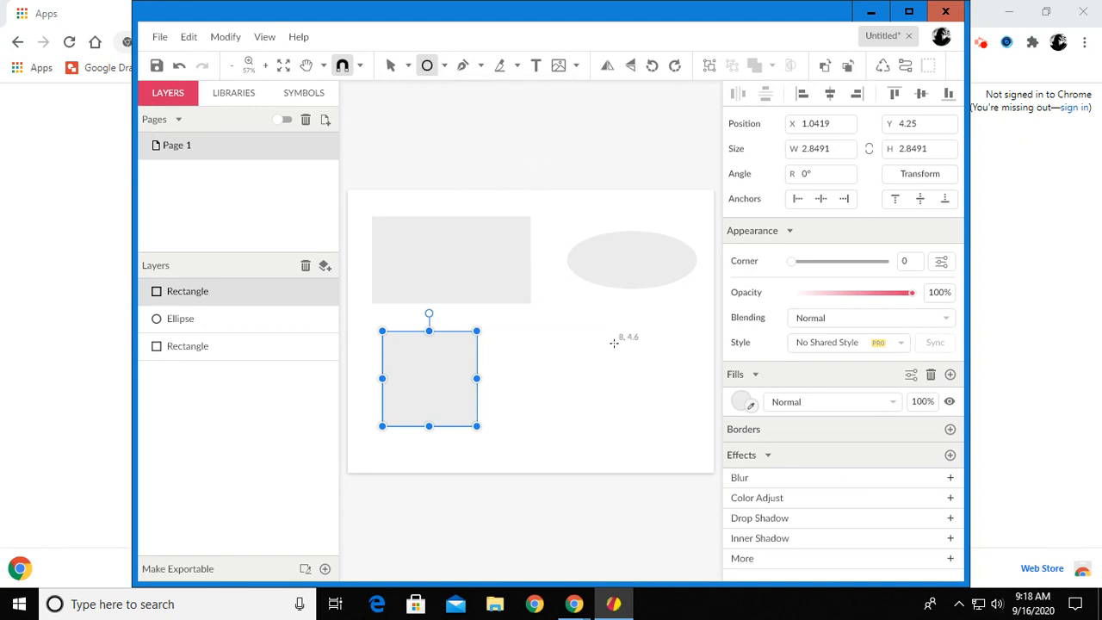
pyautogui.moveTo(579, 314); pyautogui.dragTo(671, 412)
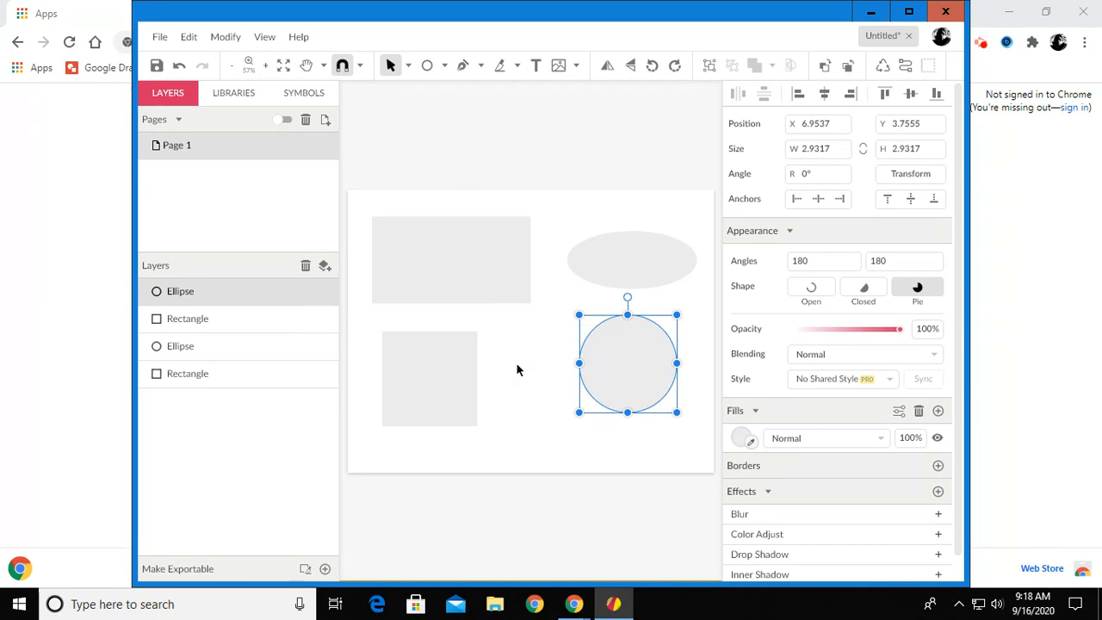
# Delete the wide rectangle and the flat ellipse in the upper half of the page together
pyautogui.click(408, 65)
pyautogui.click(413, 91)
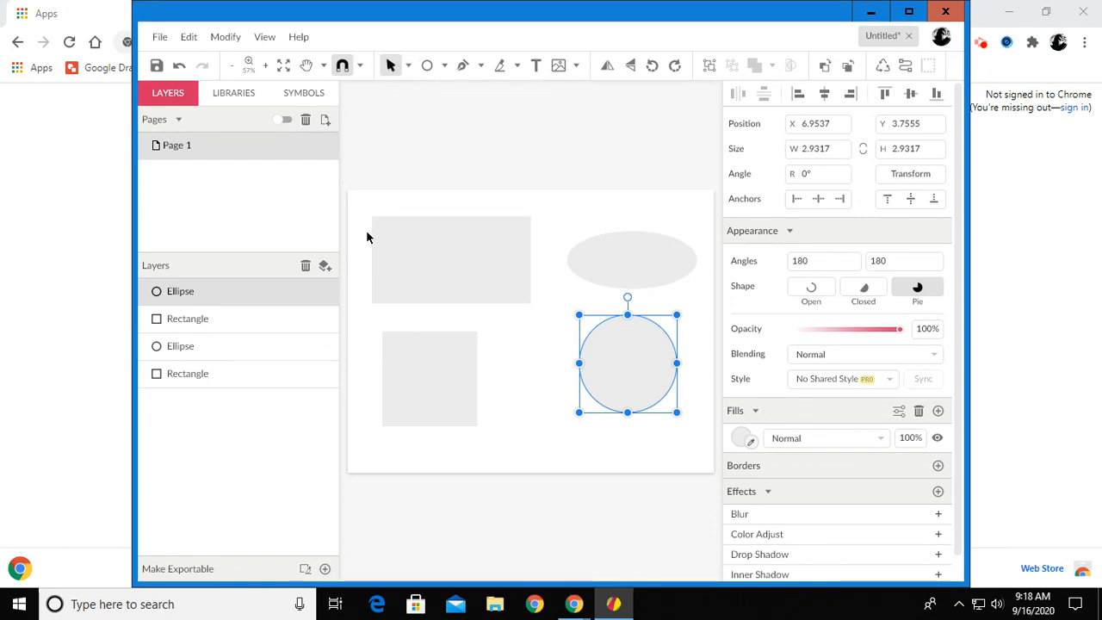
pyautogui.moveTo(366, 202); pyautogui.dragTo(674, 280)
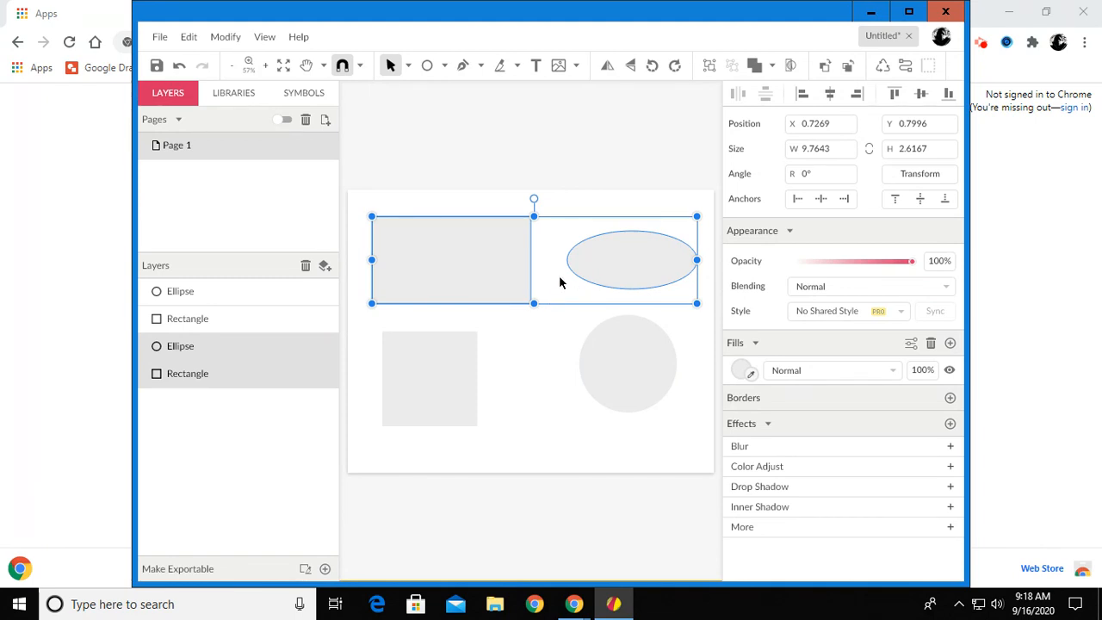
pyautogui.press('Delete')
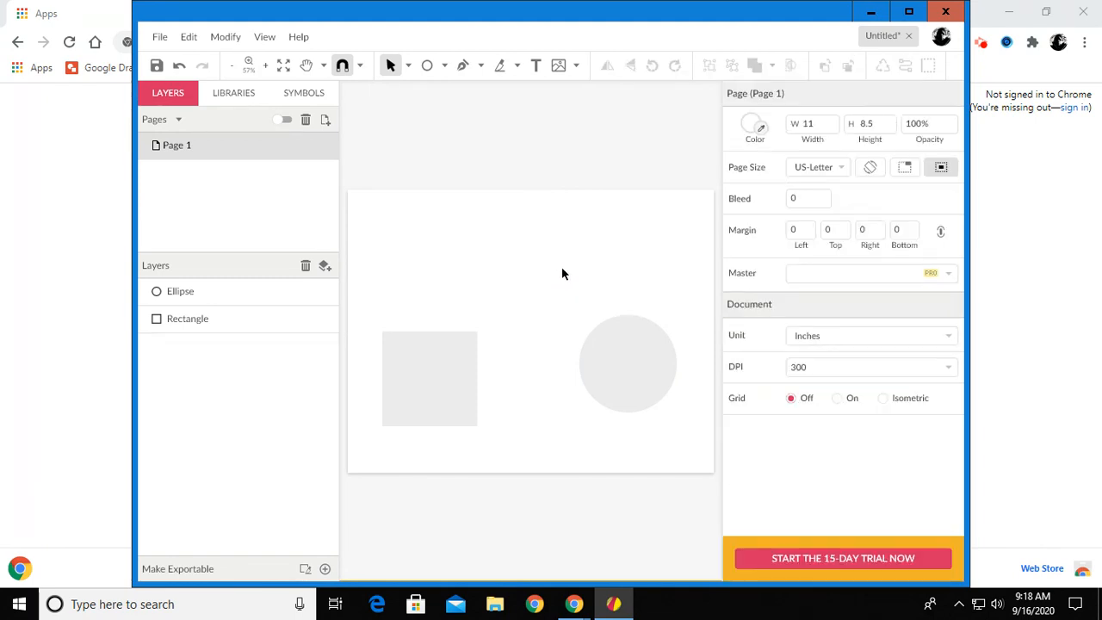
# Move the square and circle up and side by side, to about X 2.16 and X 5.69, both at Y 1.63 in
pyautogui.moveTo(425, 395); pyautogui.dragTo(464, 316)
pyautogui.moveTo(642, 373); pyautogui.dragTo(599, 303)
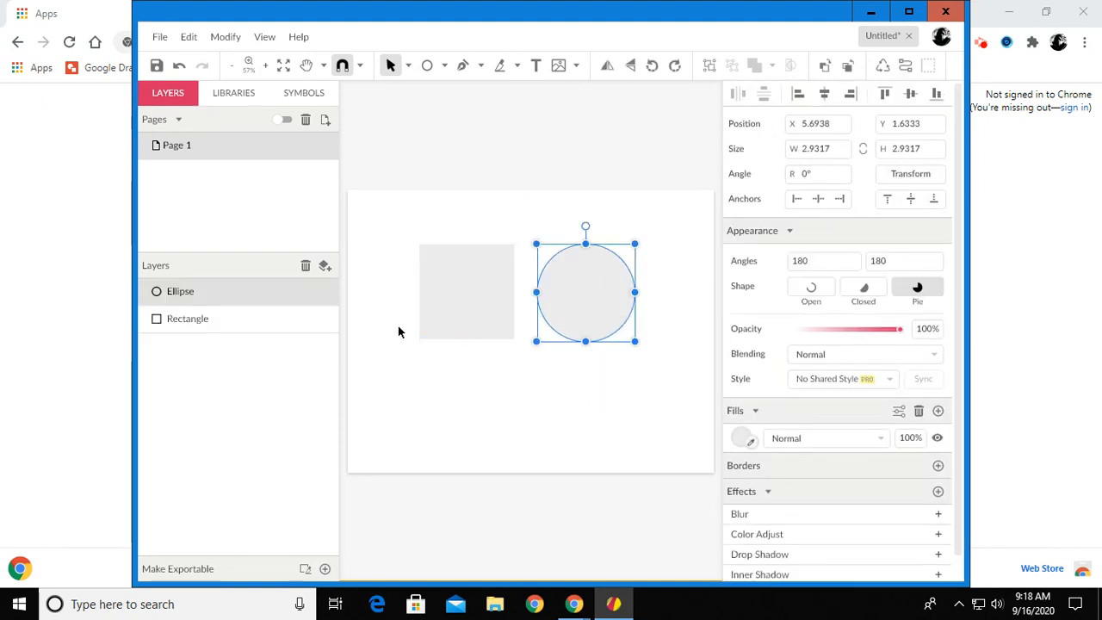
pyautogui.click(496, 400)
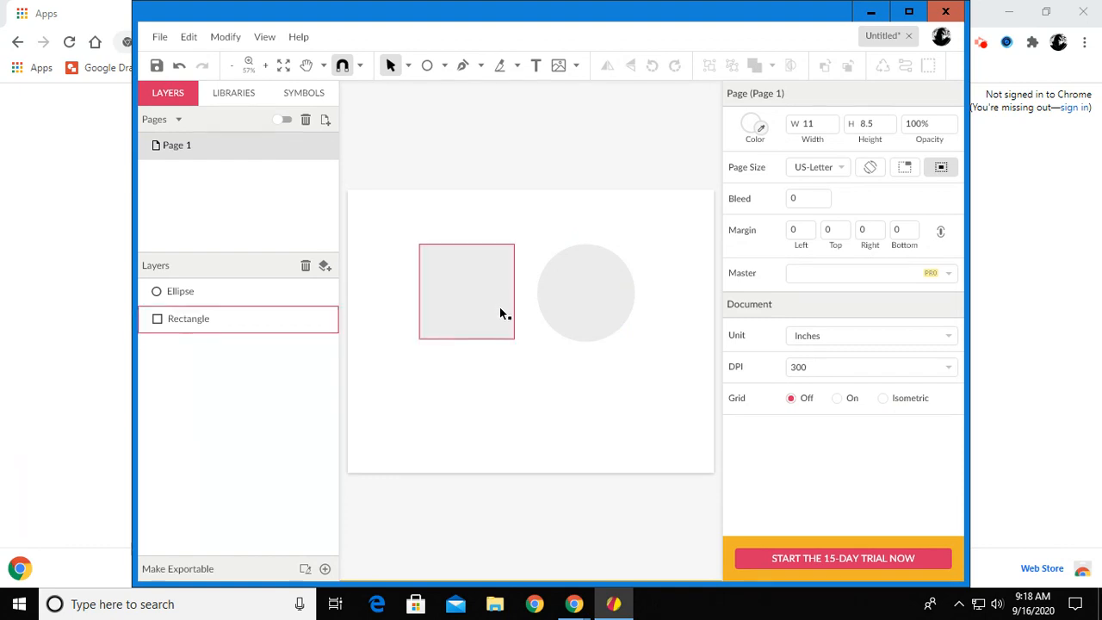
# Change the square's fill color, trying the red and teal swatches before mixing a custom purple, #CE3FE8
pyautogui.click(458, 264)
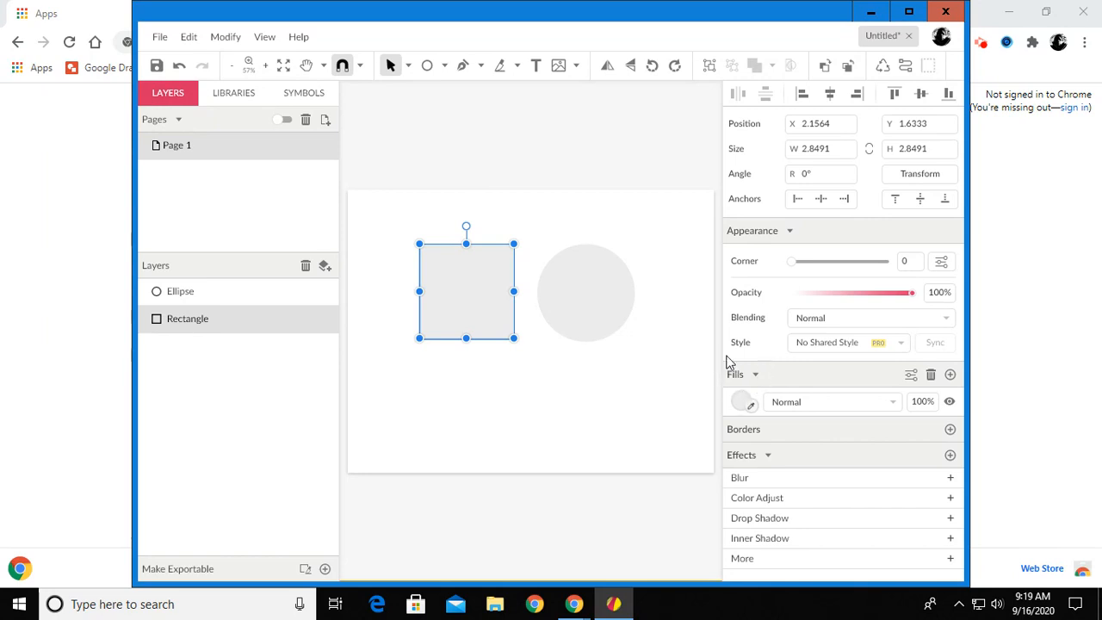
pyautogui.click(742, 402)
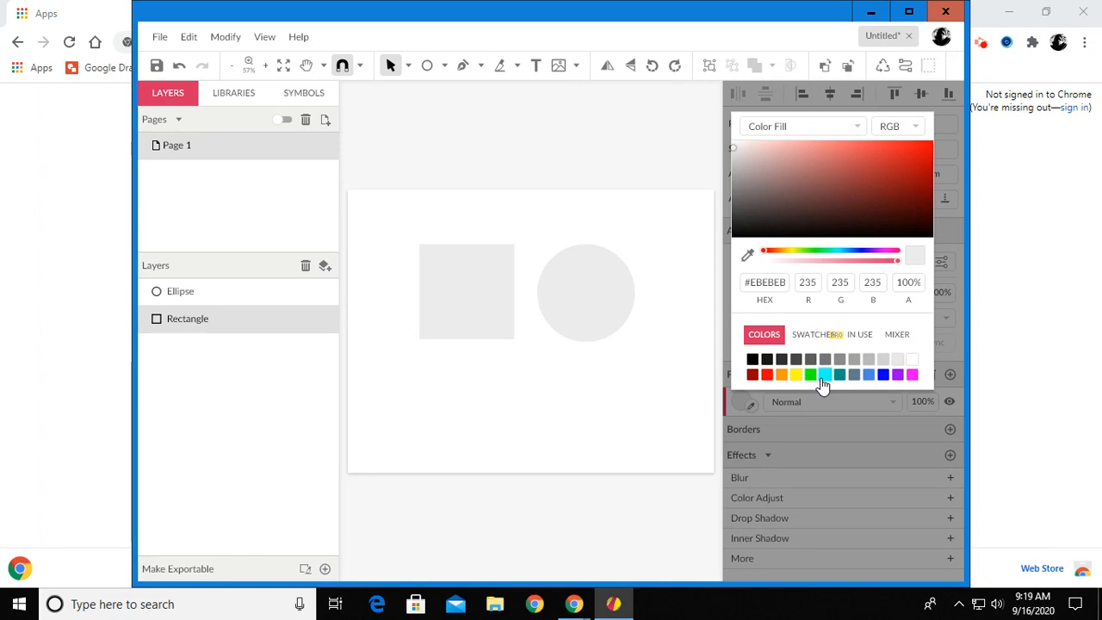
pyautogui.click(767, 375)
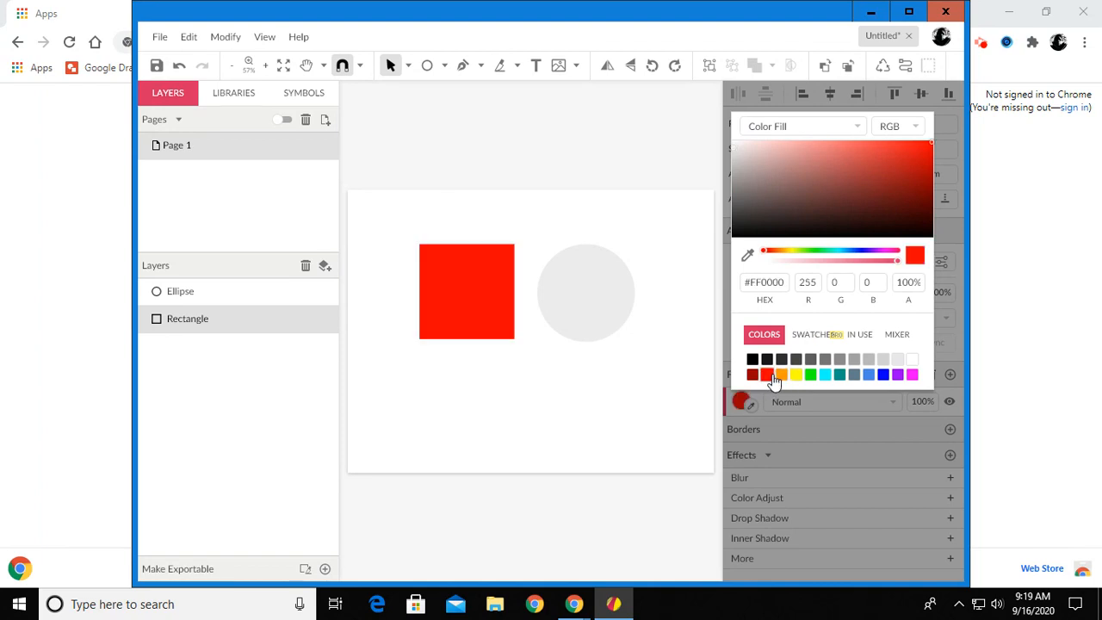
pyautogui.click(840, 376)
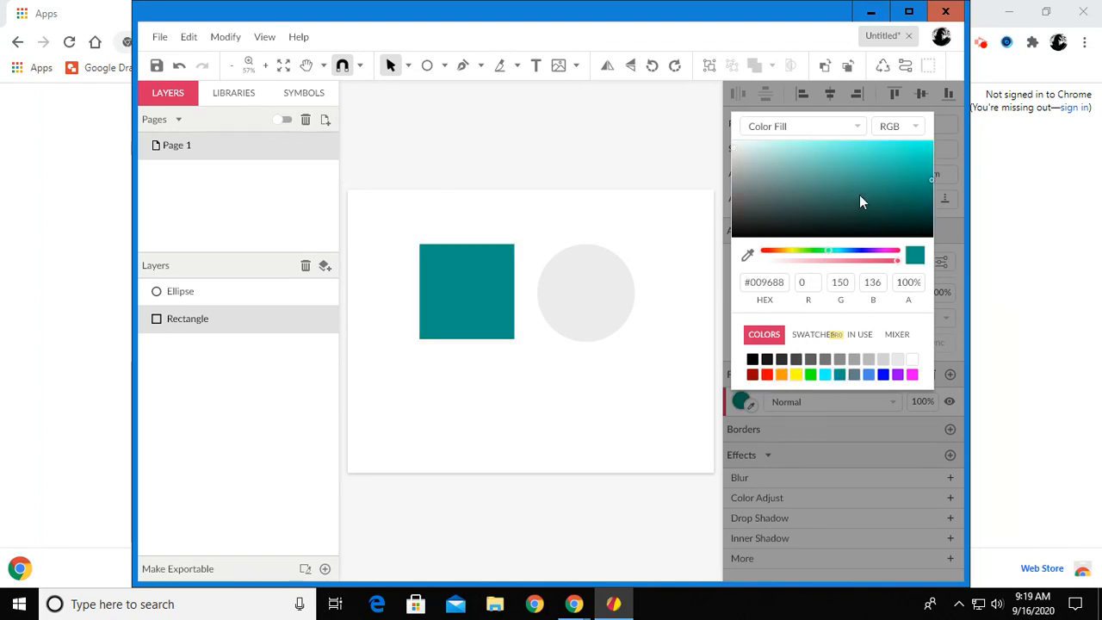
pyautogui.moveTo(868, 184)
pyautogui.mouseDown()
pyautogui.moveTo(840, 209)
pyautogui.moveTo(858, 167)
pyautogui.moveTo(817, 178)
pyautogui.moveTo(812, 197)
pyautogui.moveTo(861, 201)
pyautogui.moveTo(855, 161)
pyautogui.mouseUp()
pyautogui.moveTo(828, 257)
pyautogui.mouseDown()
pyautogui.moveTo(844, 255)
pyautogui.moveTo(792, 251)
pyautogui.mouseUp()
pyautogui.click(868, 151)
pyautogui.moveTo(868, 151)
pyautogui.mouseDown()
pyautogui.moveTo(888, 171)
pyautogui.moveTo(850, 167)
pyautogui.moveTo(839, 153)
pyautogui.moveTo(807, 201)
pyautogui.moveTo(850, 157)
pyautogui.mouseUp()
pyautogui.moveTo(793, 252); pyautogui.dragTo(873, 256)
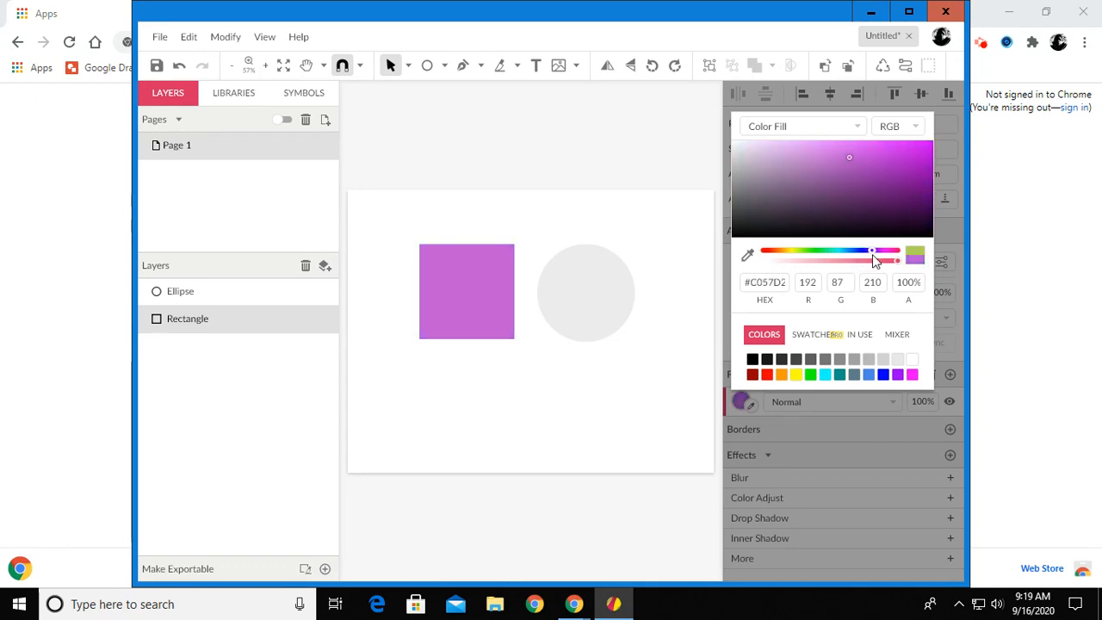
pyautogui.click(878, 149)
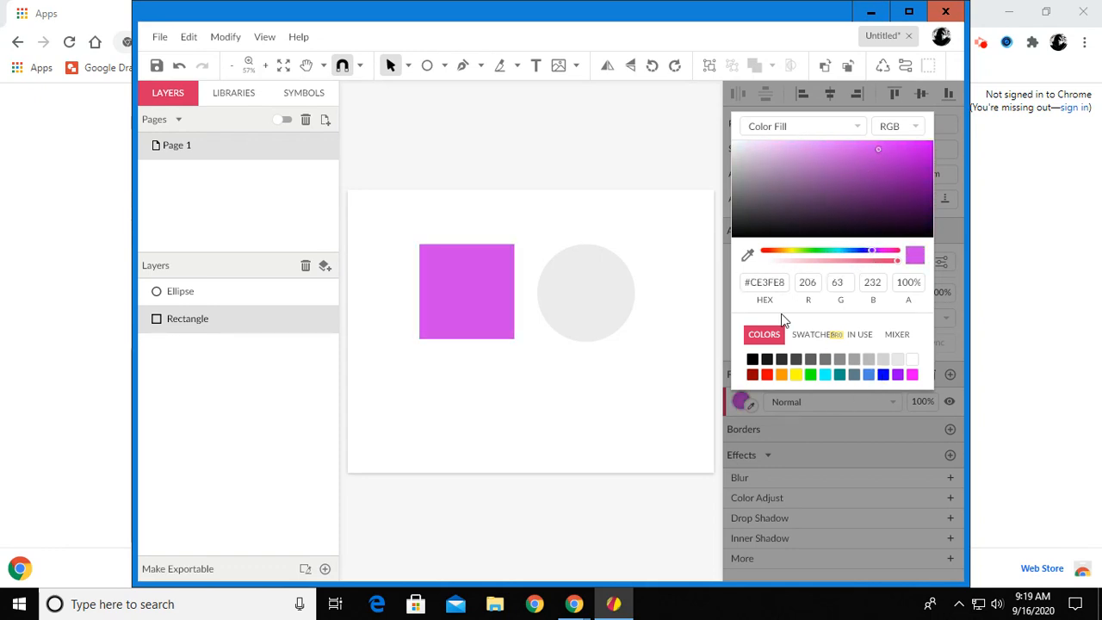
pyautogui.click(639, 381)
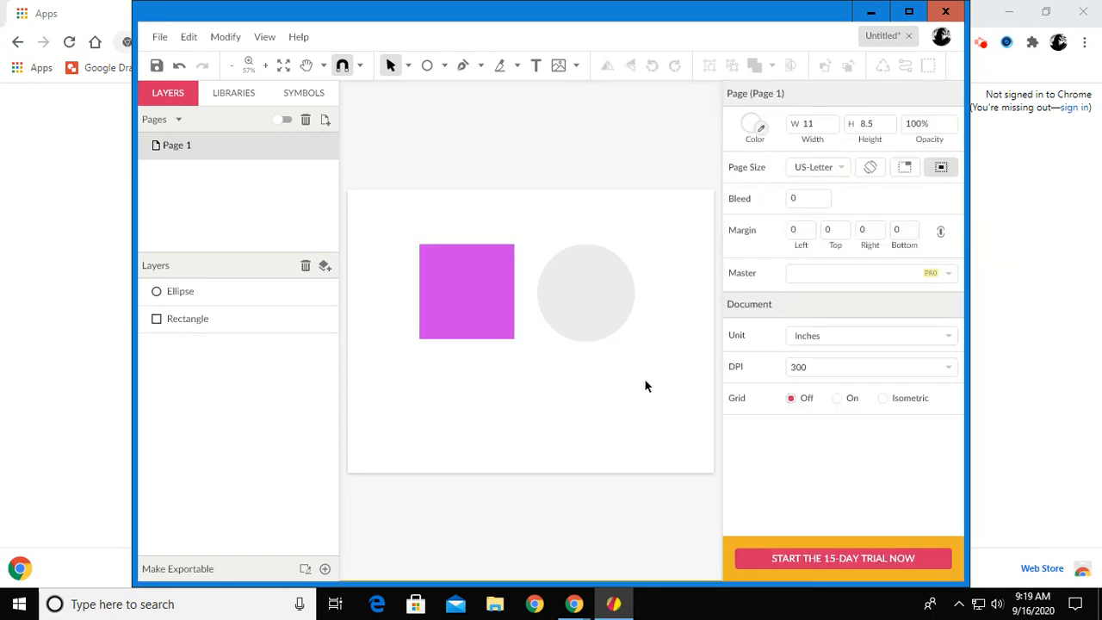
# Change the circle's fill to a custom green, #55F05C
pyautogui.click(581, 326)
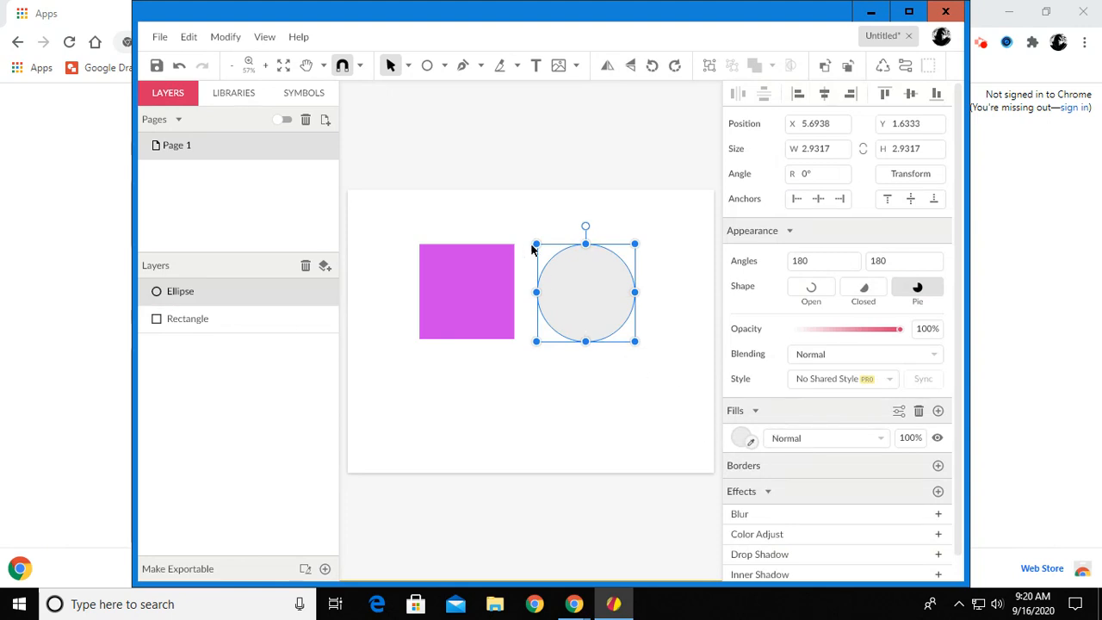
pyautogui.click(744, 439)
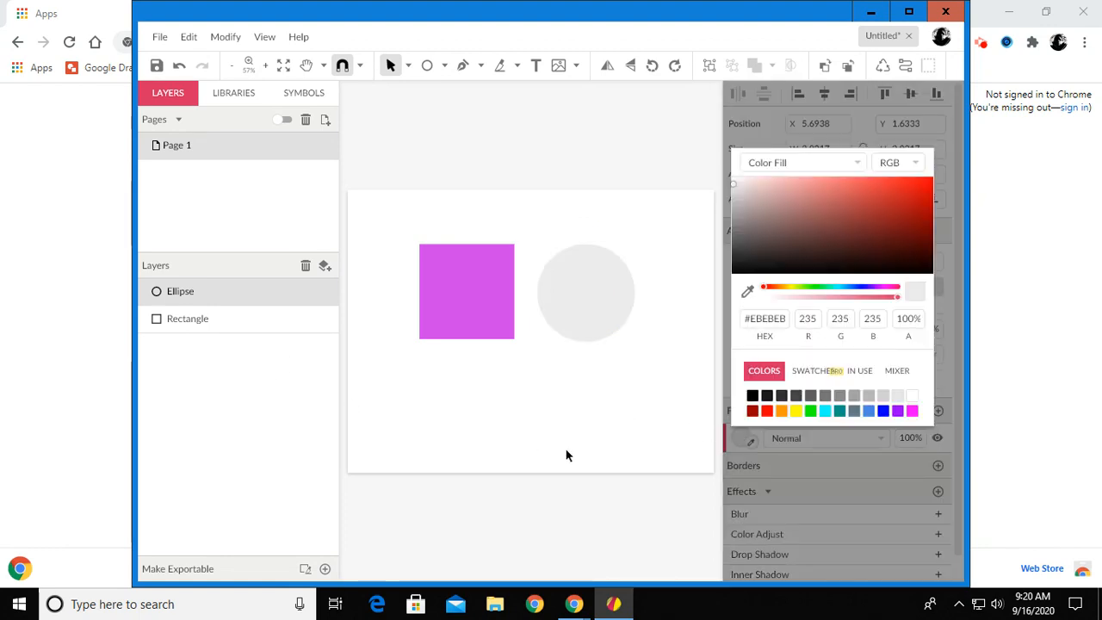
pyautogui.click(813, 289)
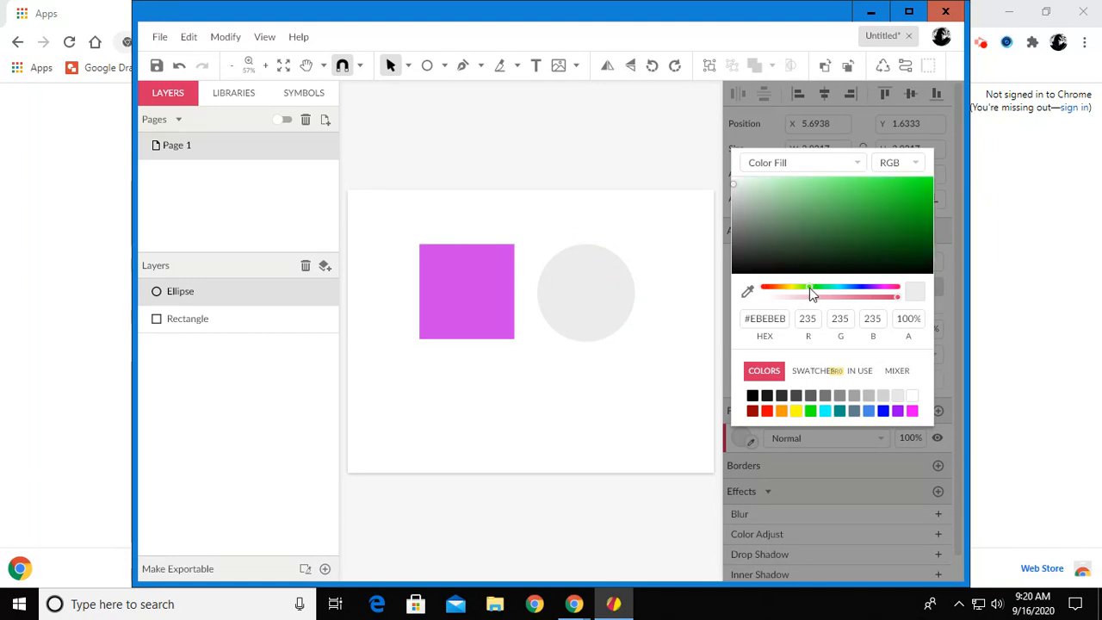
pyautogui.click(862, 183)
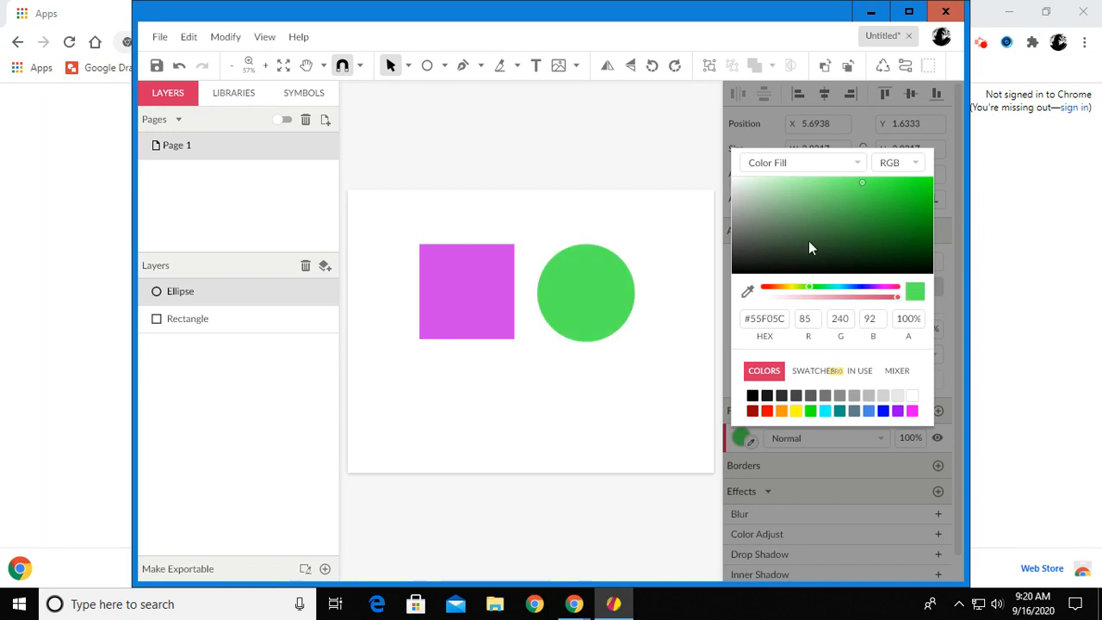
pyautogui.click(640, 375)
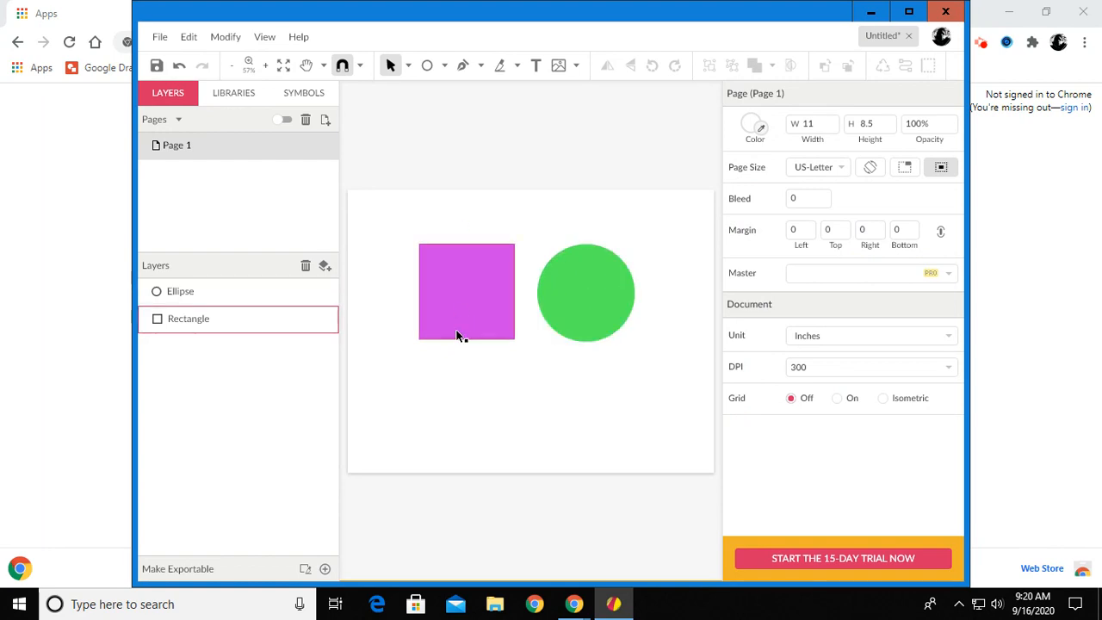
pyautogui.click(593, 317)
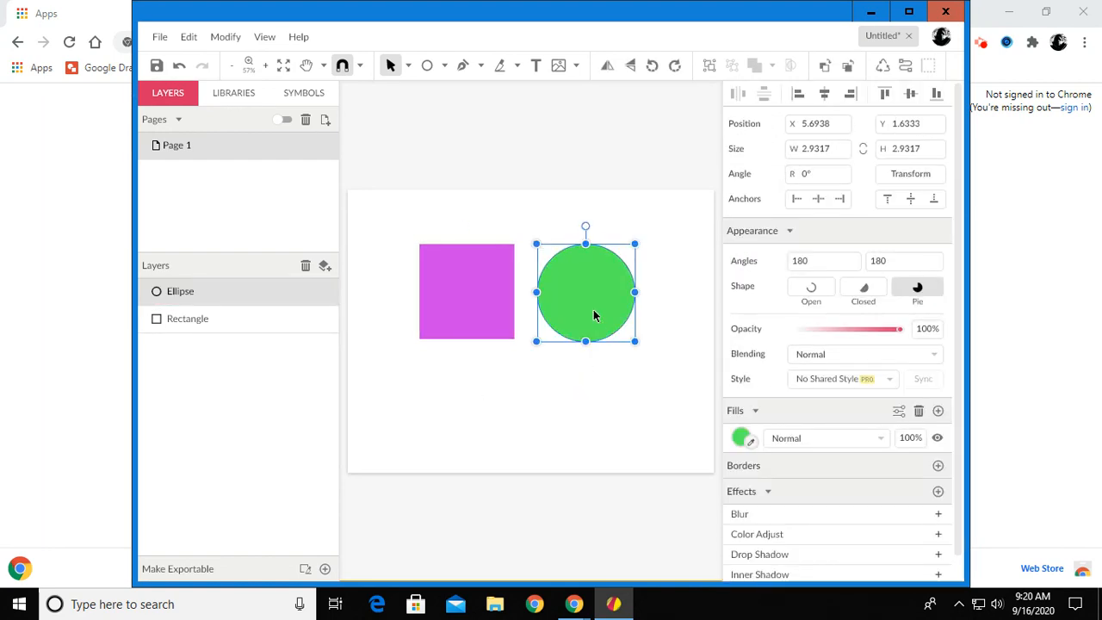
pyautogui.click(554, 364)
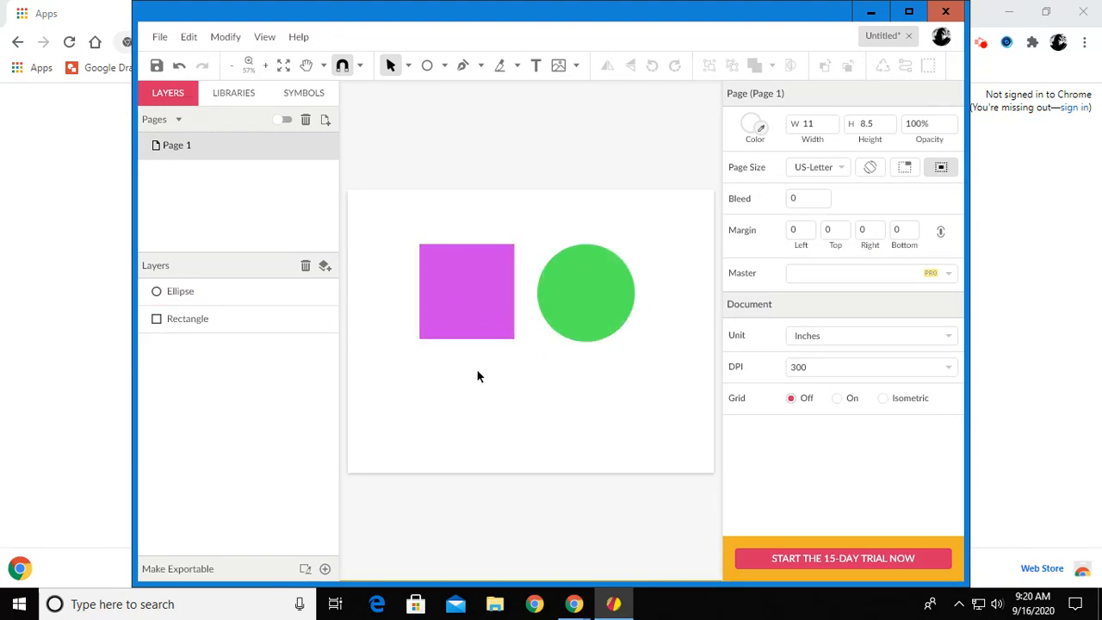
# Add a black border to the purple square and set its width to 10 pt
pyautogui.click(484, 312)
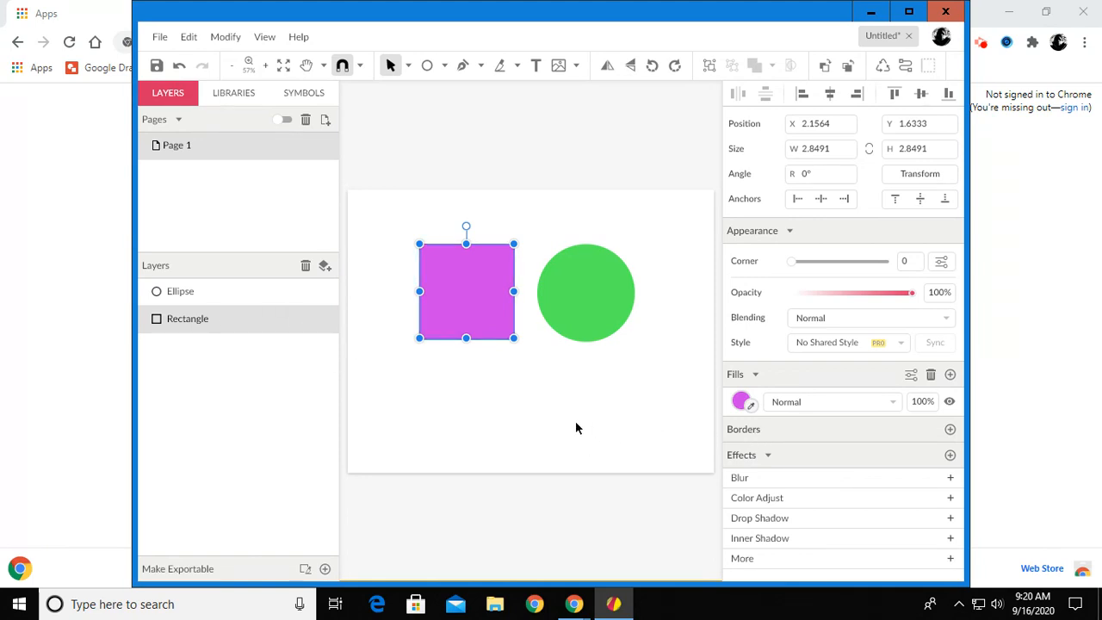
pyautogui.click(951, 429)
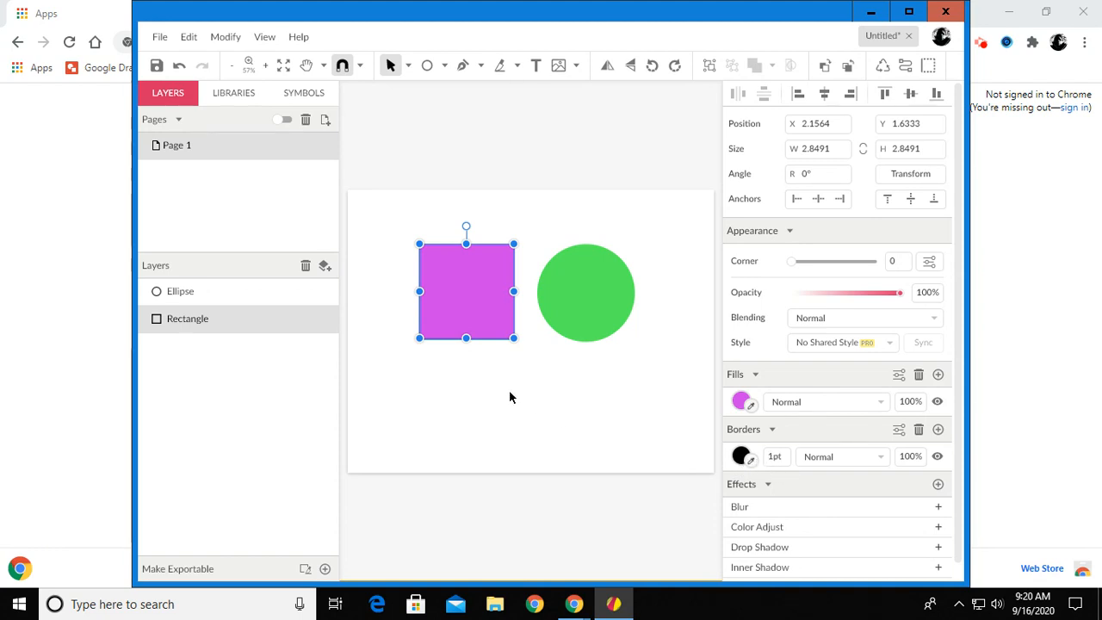
pyautogui.click(557, 392)
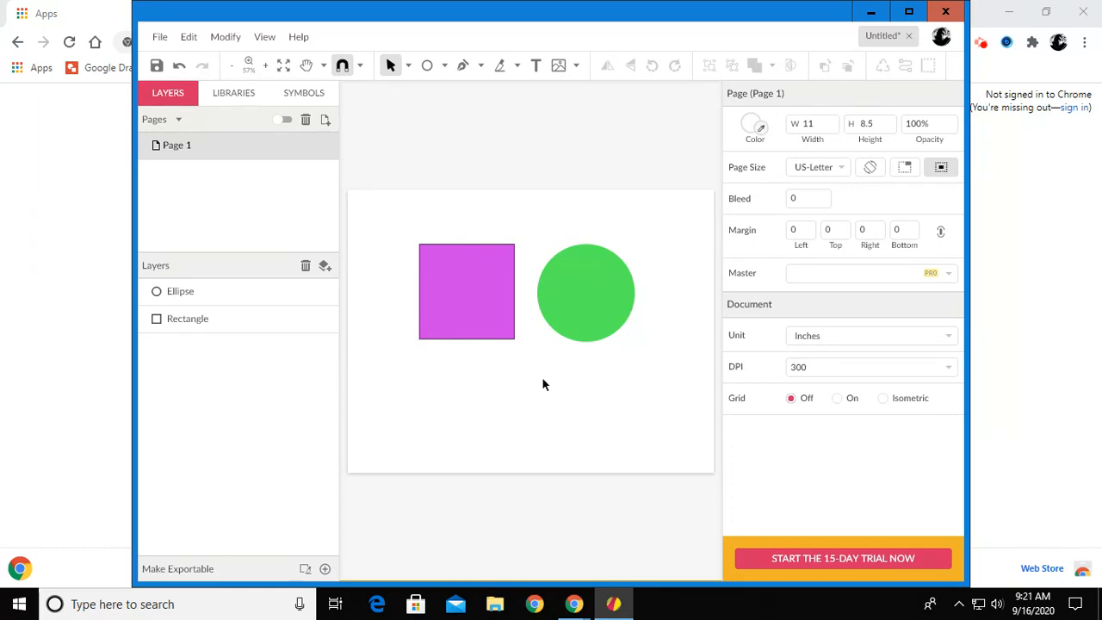
pyautogui.click(437, 291)
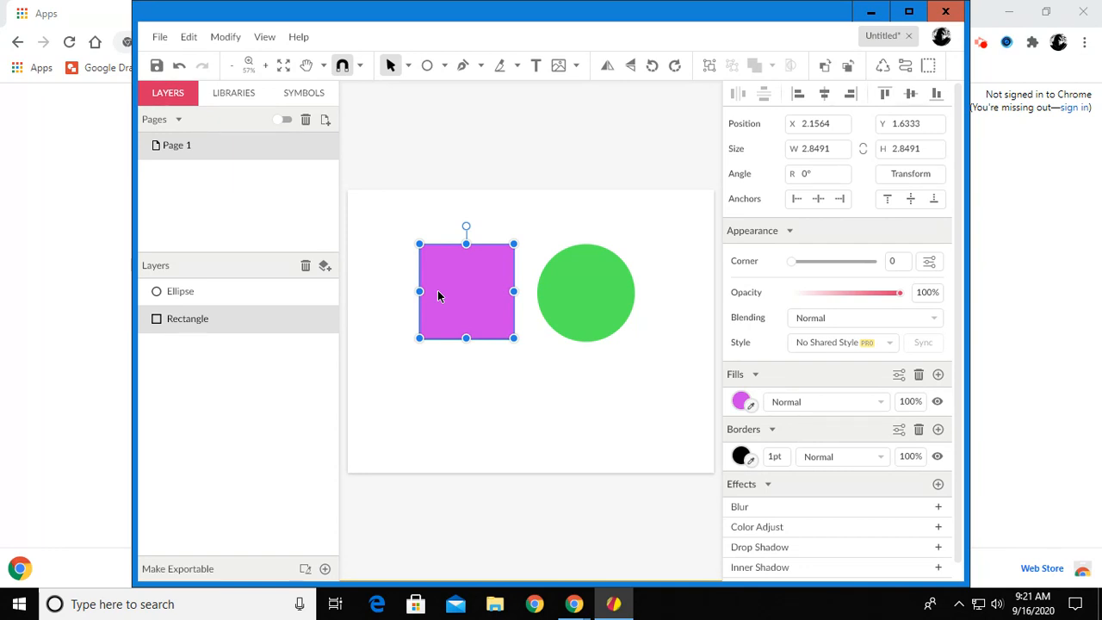
pyautogui.click(783, 458)
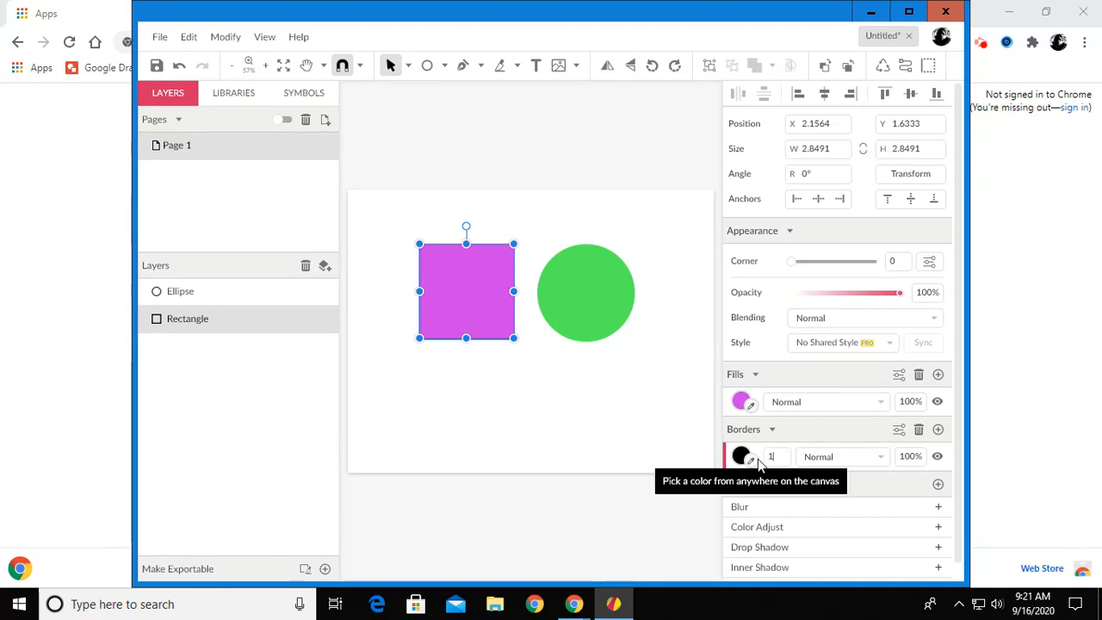
pyautogui.write('0')
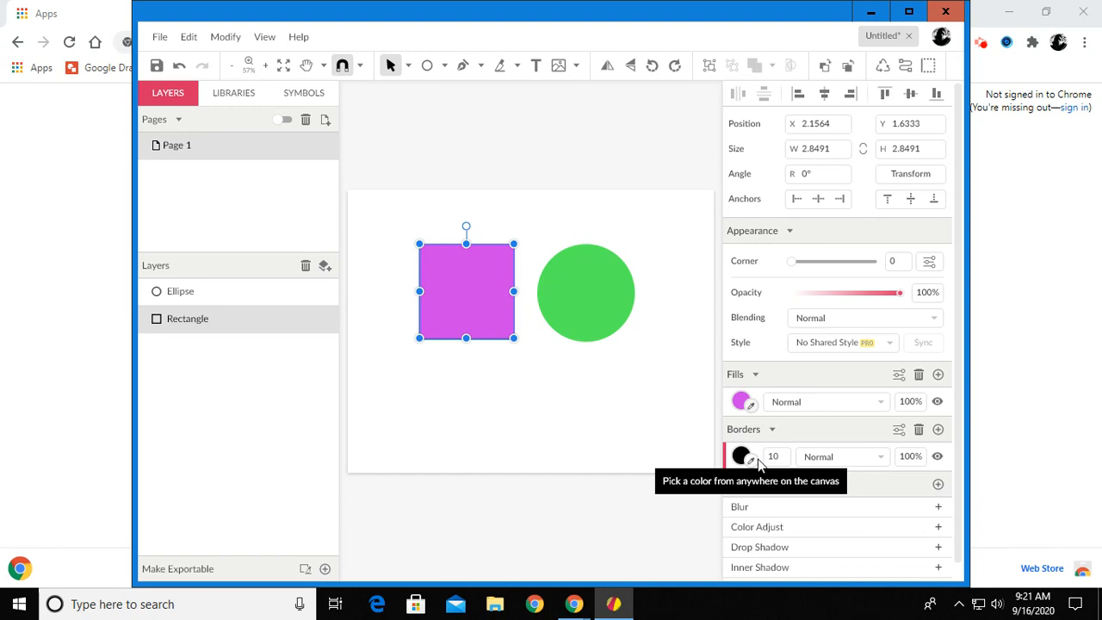
pyautogui.press('Return')
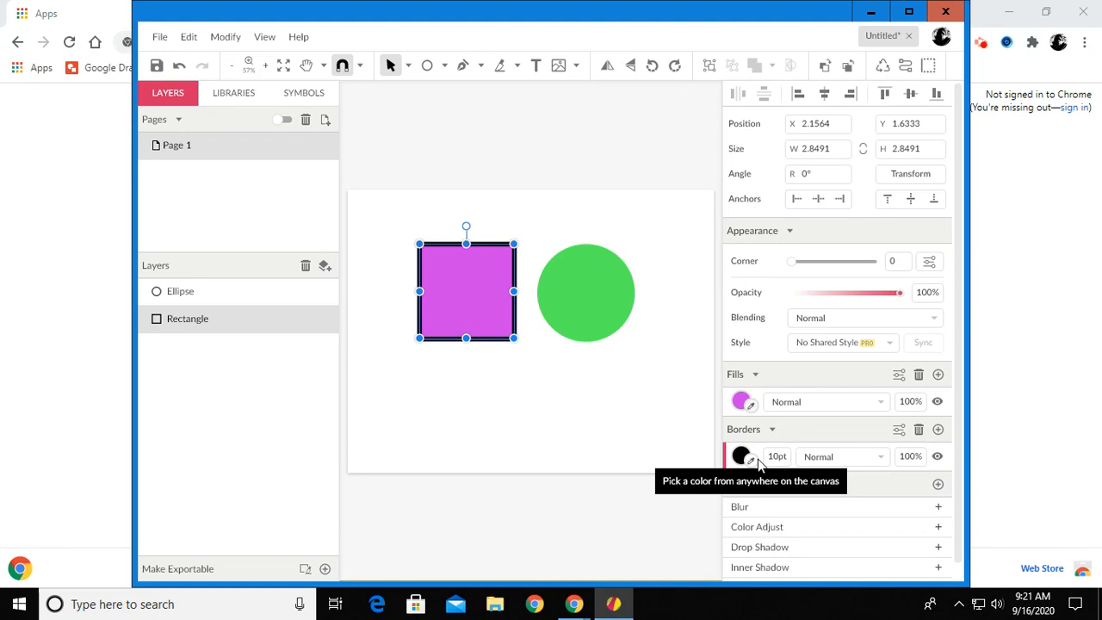
pyautogui.click(537, 391)
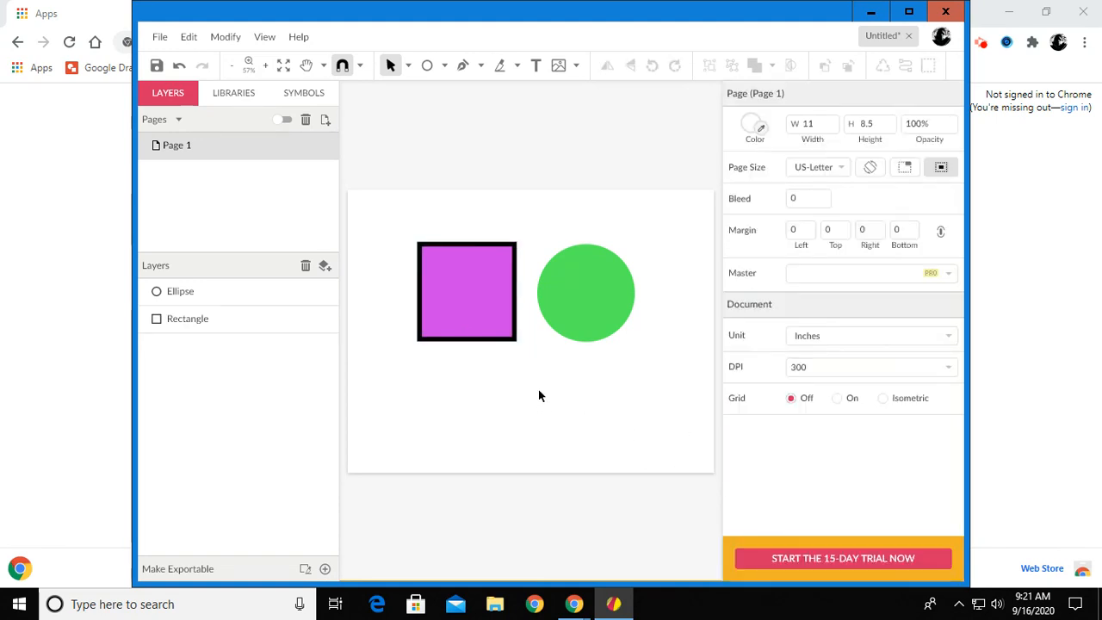
# Add a black border to the green circle and set its width to 10 pt
pyautogui.click(576, 328)
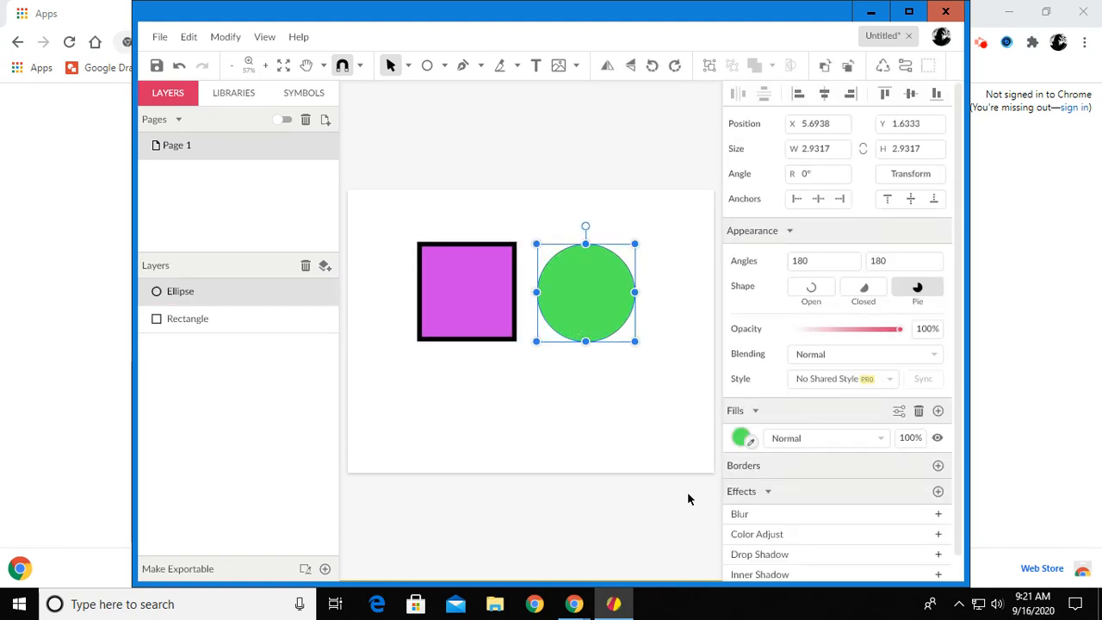
pyautogui.click(939, 465)
pyautogui.click(773, 492)
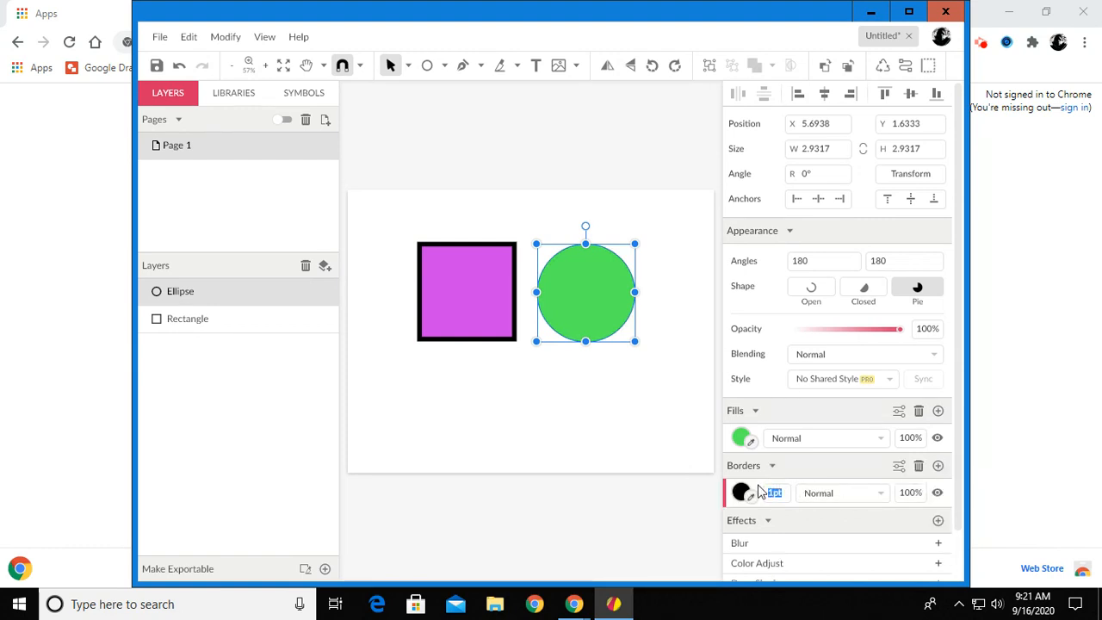
pyautogui.write('10')
pyautogui.press('Return')
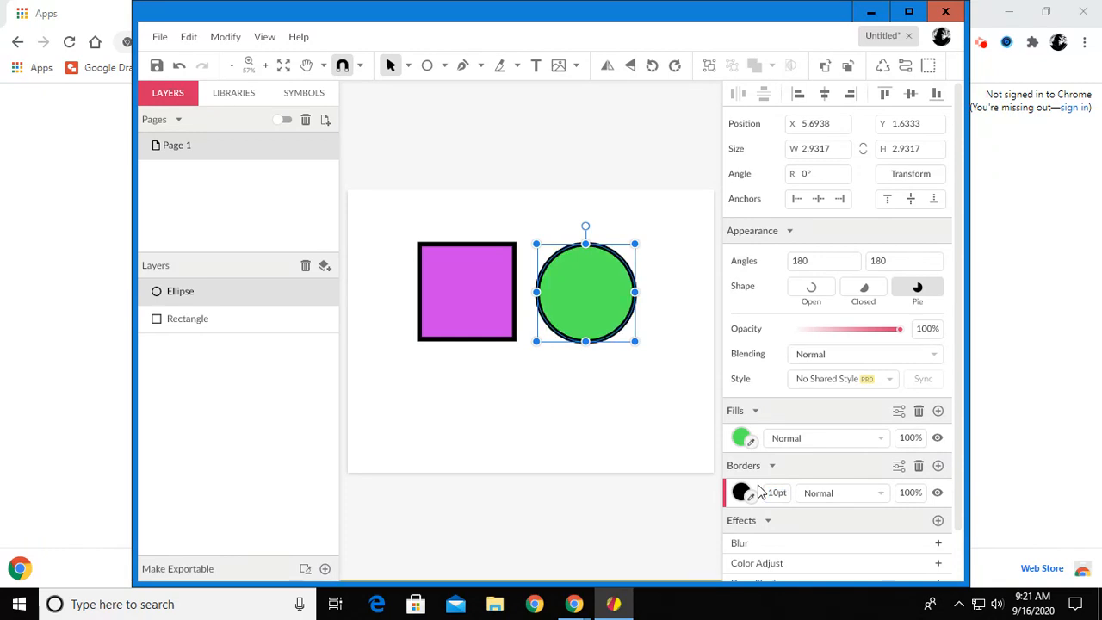
pyautogui.click(528, 363)
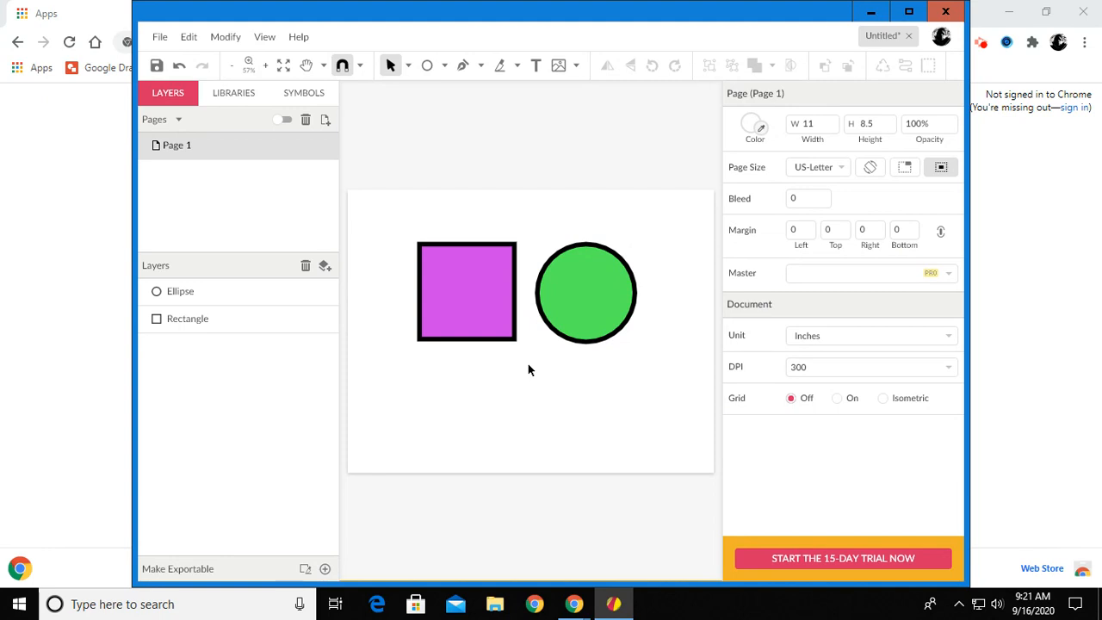
# Recolor the square's border by sampling the circle's green fill with the color picker
pyautogui.click(494, 332)
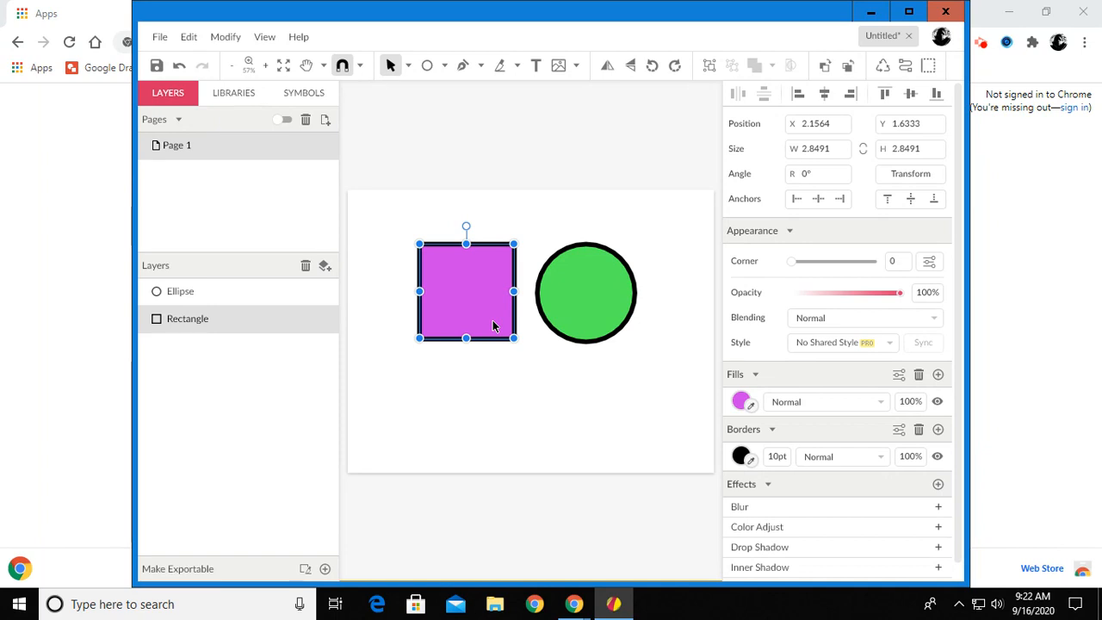
pyautogui.click(752, 462)
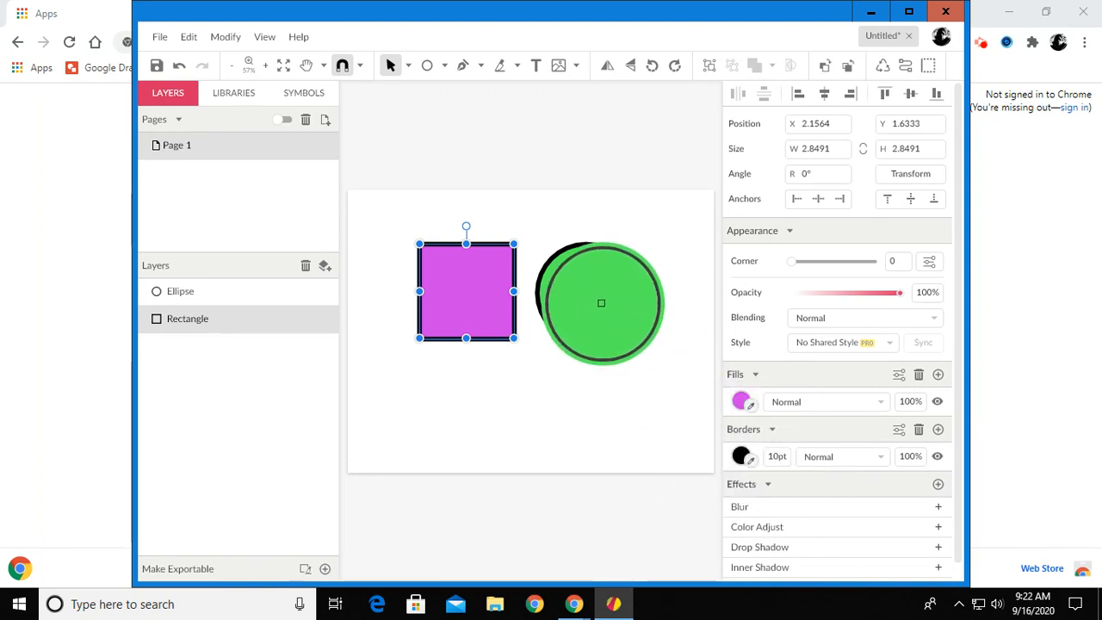
pyautogui.click(591, 292)
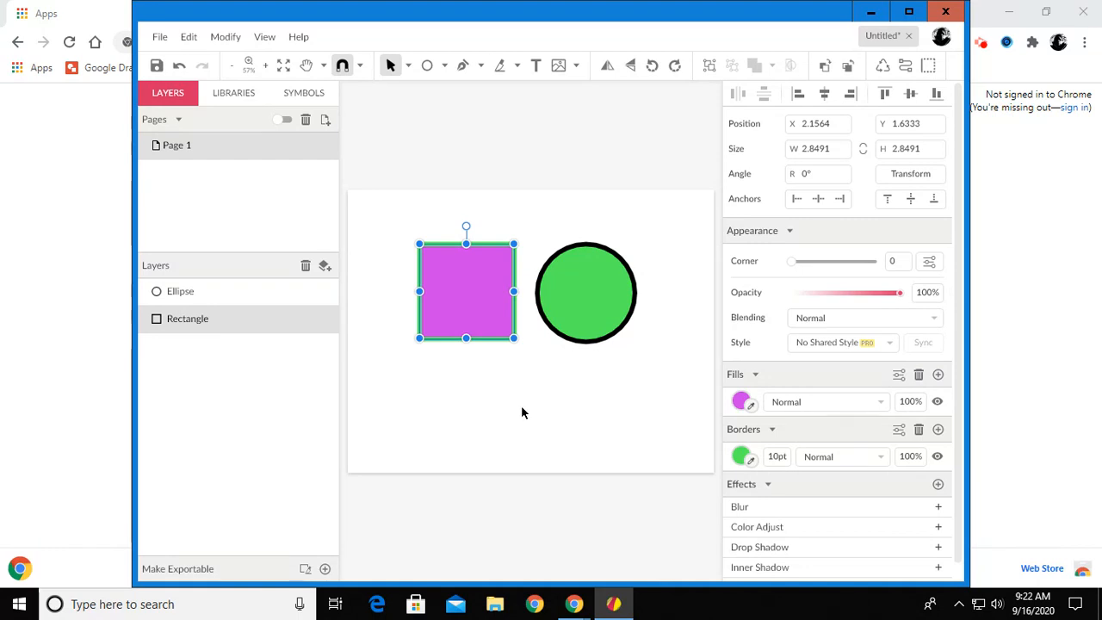
# Recolor the circle's border by sampling the square's purple fill with the color picker
pyautogui.click(585, 304)
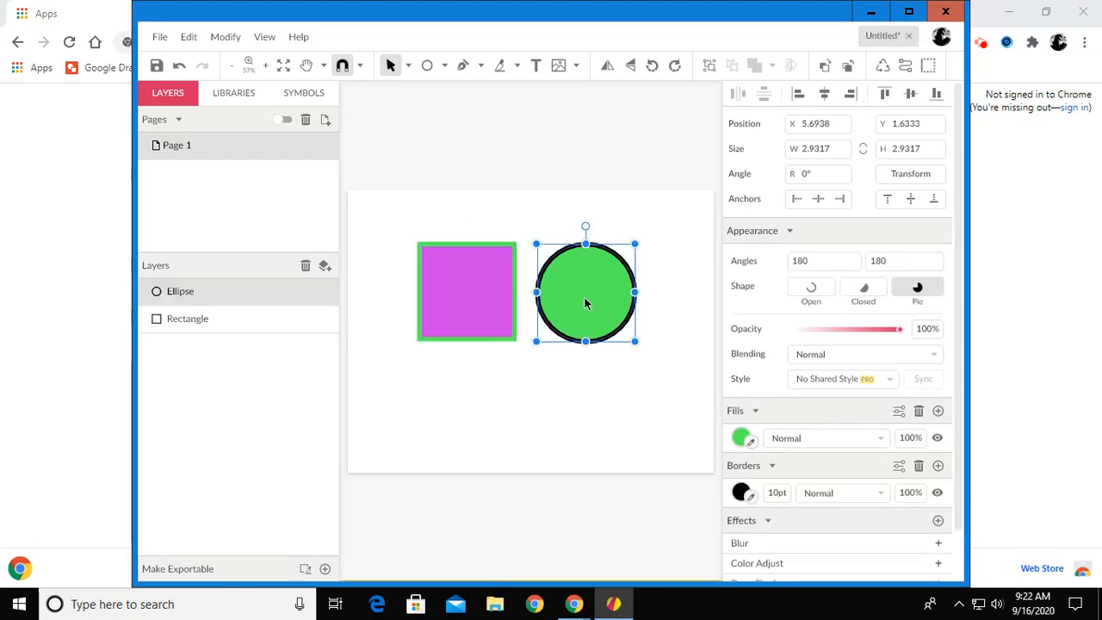
pyautogui.click(750, 498)
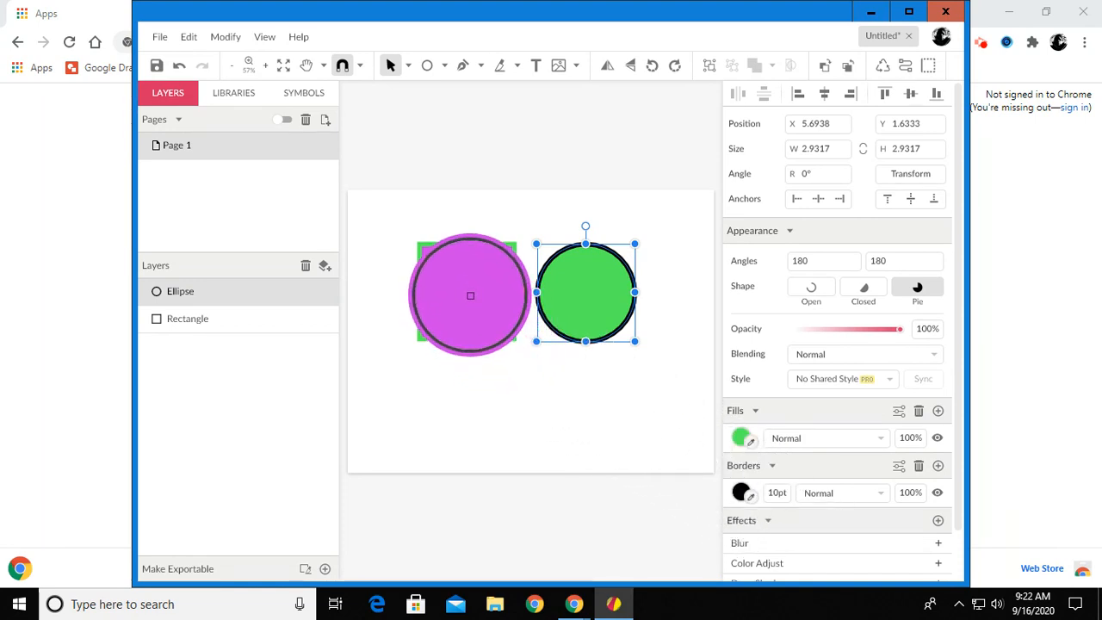
pyautogui.click(469, 296)
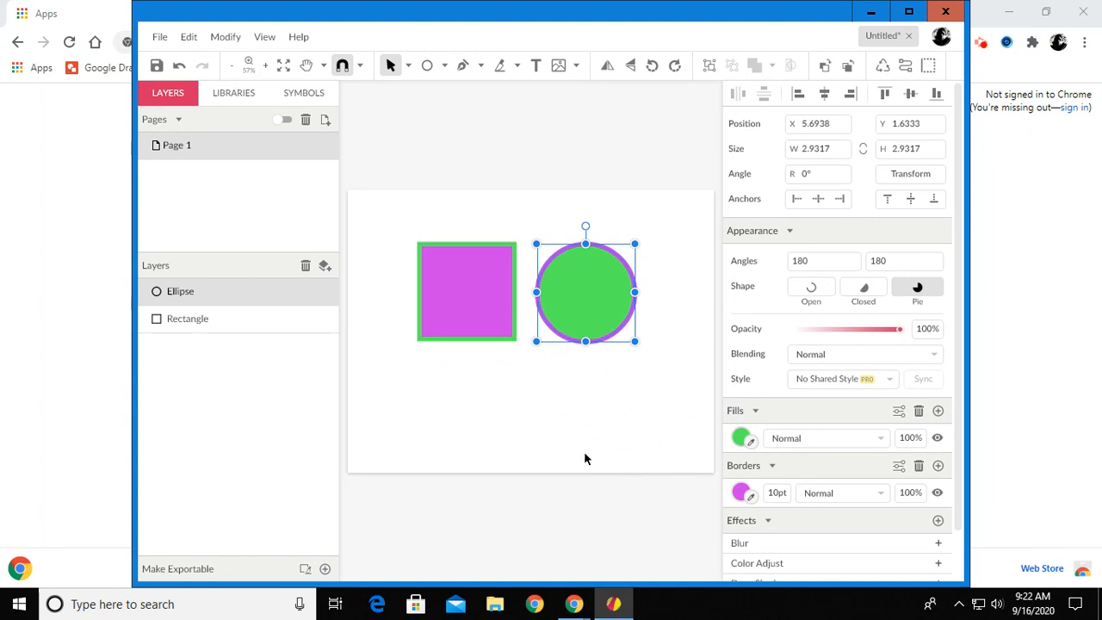
pyautogui.click(534, 422)
# Move the circle to overlap the square, at about X 3.54, Y 1.59 in, and send it to the back
pyautogui.moveTo(586, 322); pyautogui.dragTo(513, 324)
pyautogui.click(564, 382)
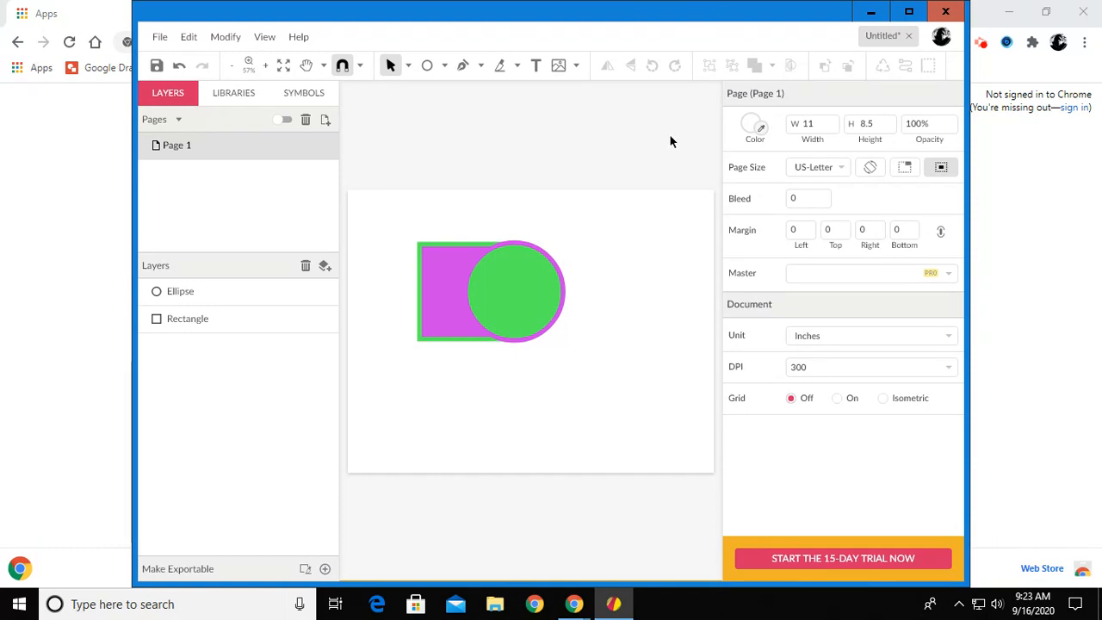
pyautogui.click(521, 323)
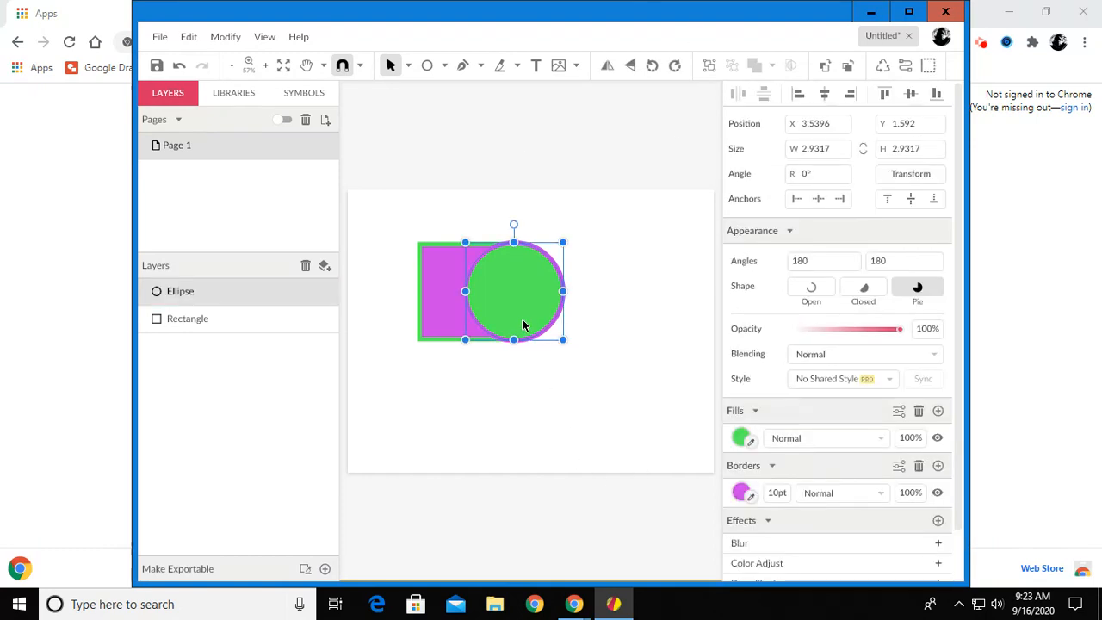
pyautogui.click(232, 38)
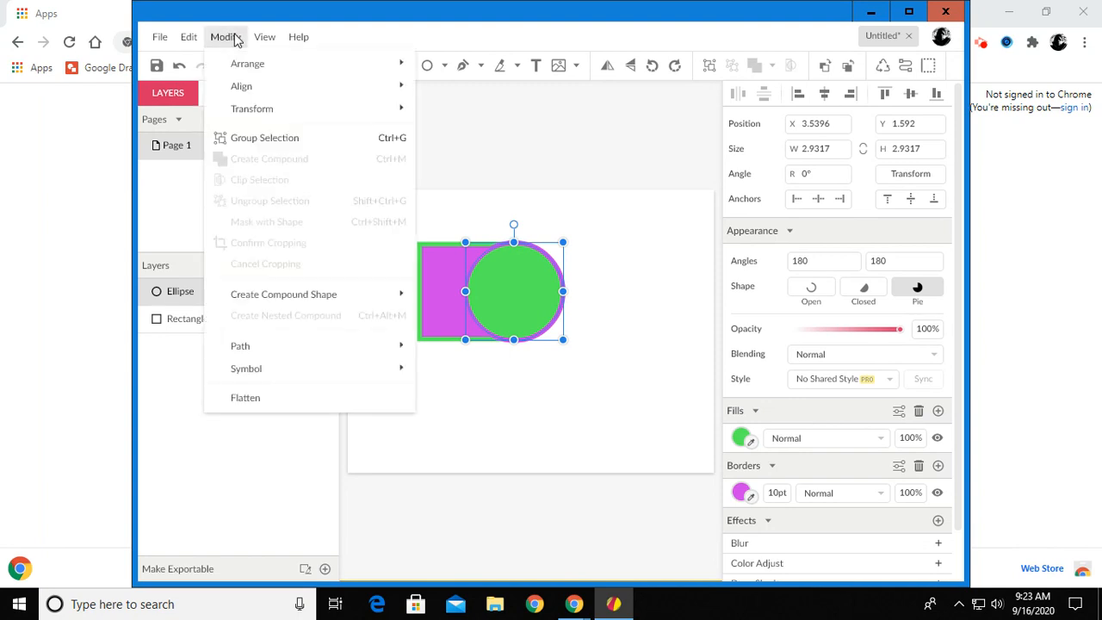
pyautogui.moveTo(243, 68)
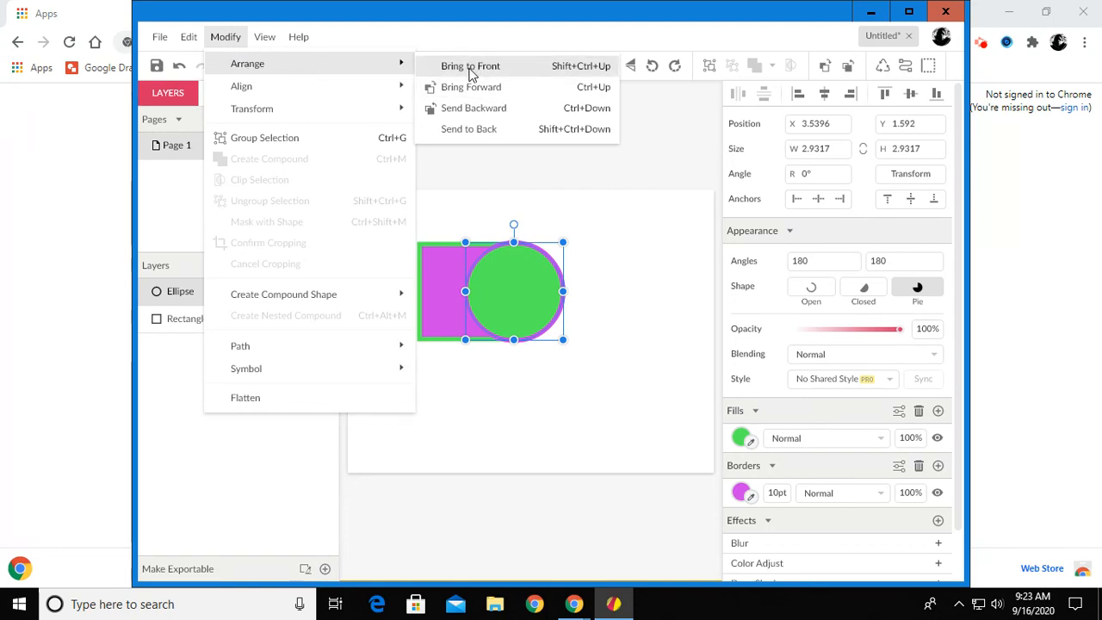
pyautogui.click(469, 129)
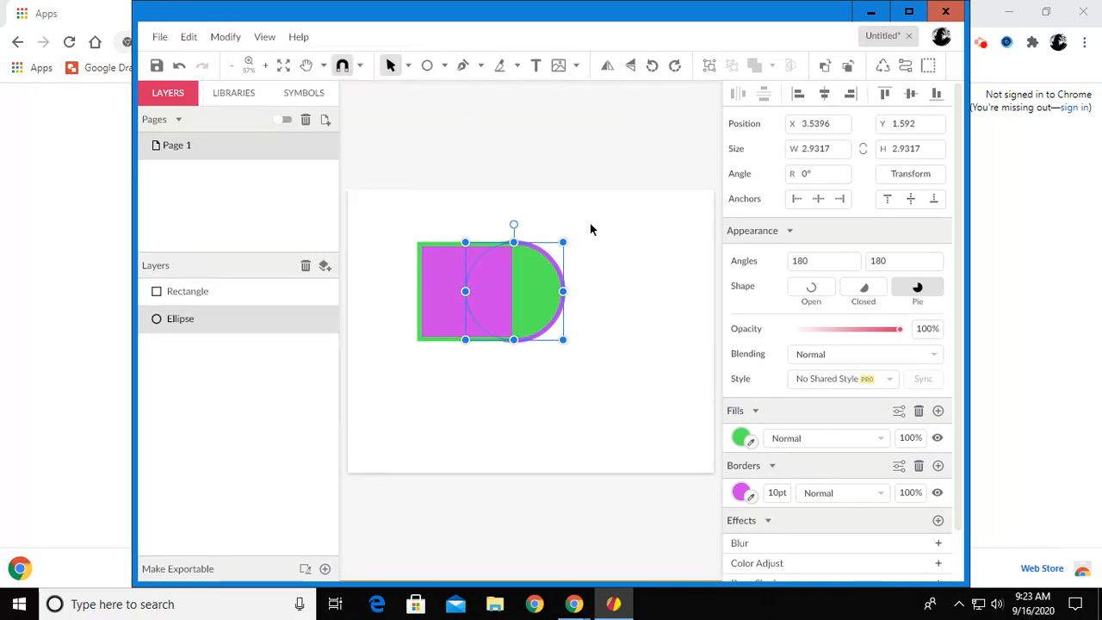
pyautogui.click(607, 238)
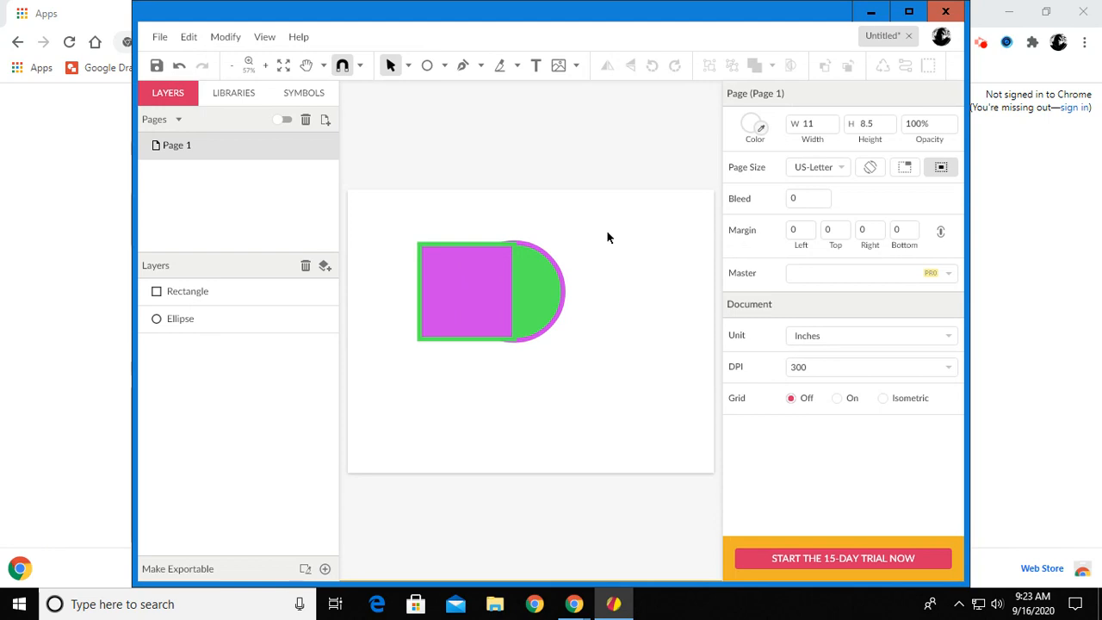
# Separate the shapes, moving the circle to about X 6.57, Y 3.89 in and the square to about X 2.65, Y 1.95 in
pyautogui.click(526, 301)
pyautogui.moveTo(534, 298); pyautogui.dragTo(634, 376)
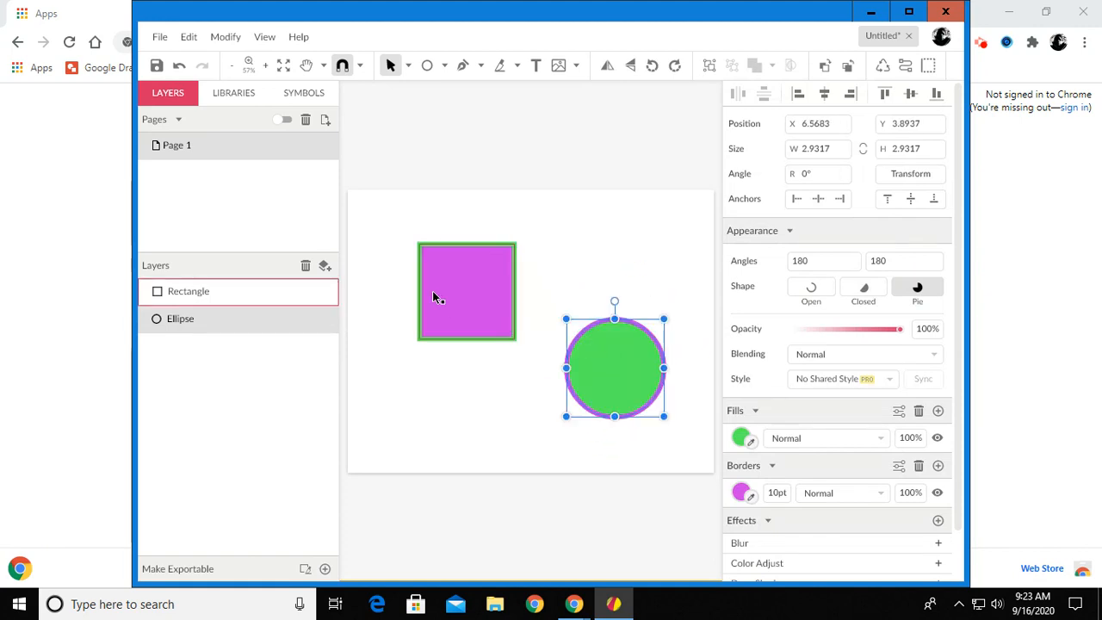
pyautogui.click(435, 298)
pyautogui.moveTo(471, 342); pyautogui.dragTo(446, 306)
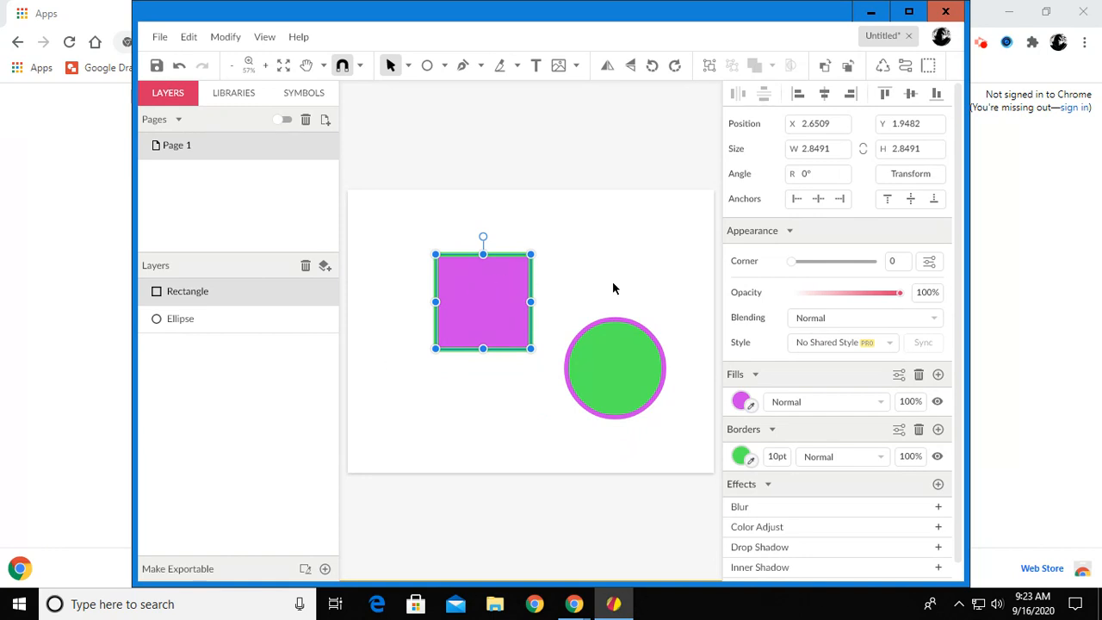
pyautogui.click(420, 229)
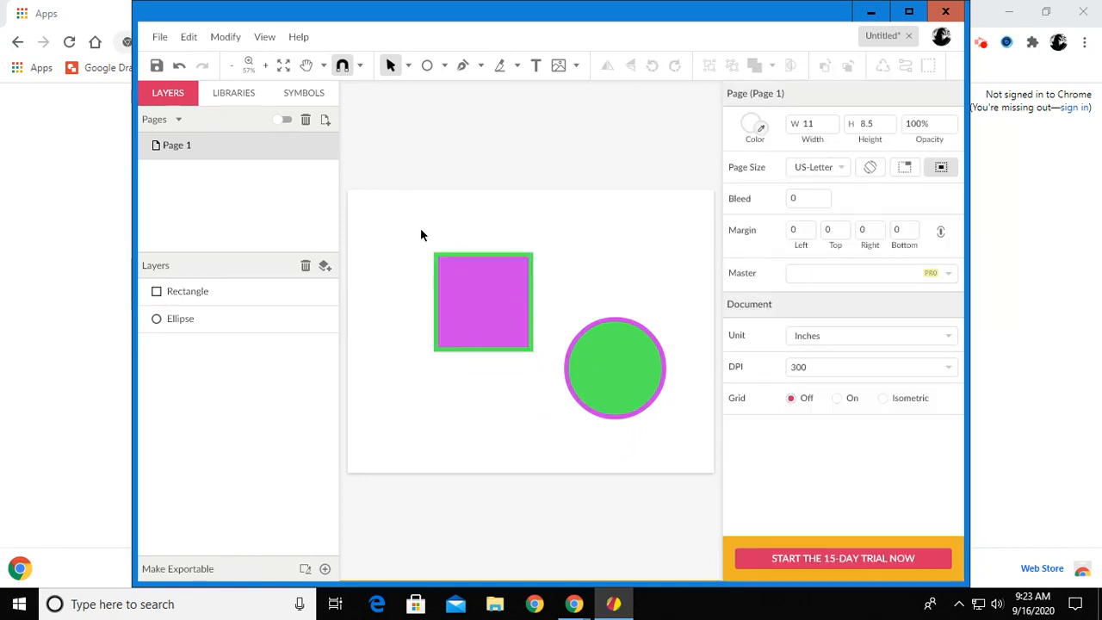
pyautogui.click(408, 65)
pyautogui.click(423, 90)
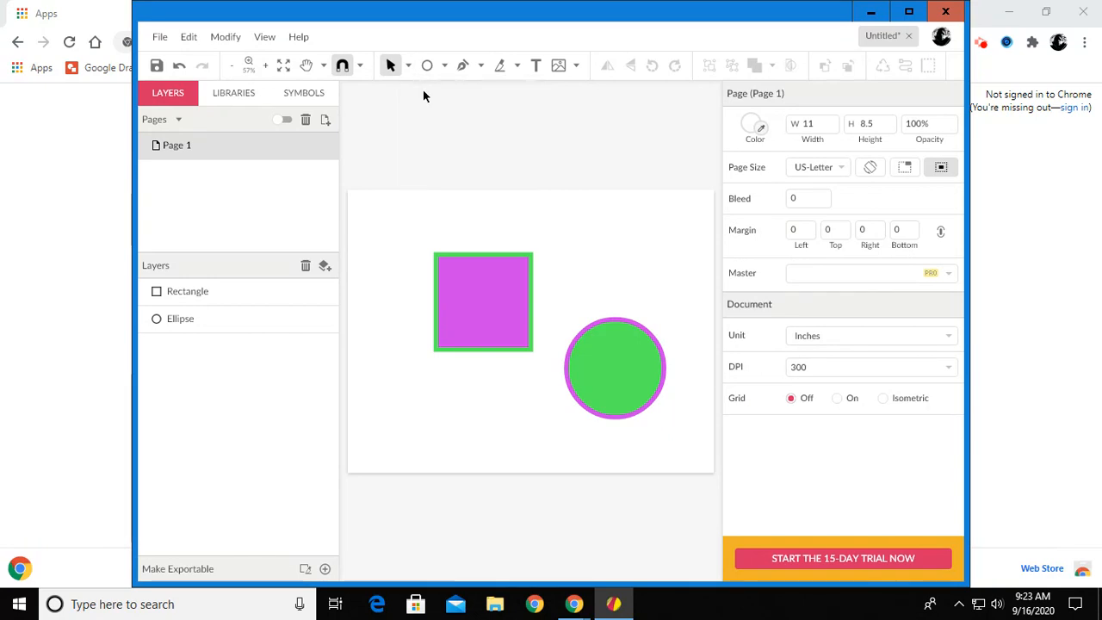
# Select both the square and the circle and align them along their top edges
pyautogui.moveTo(403, 221); pyautogui.dragTo(678, 457)
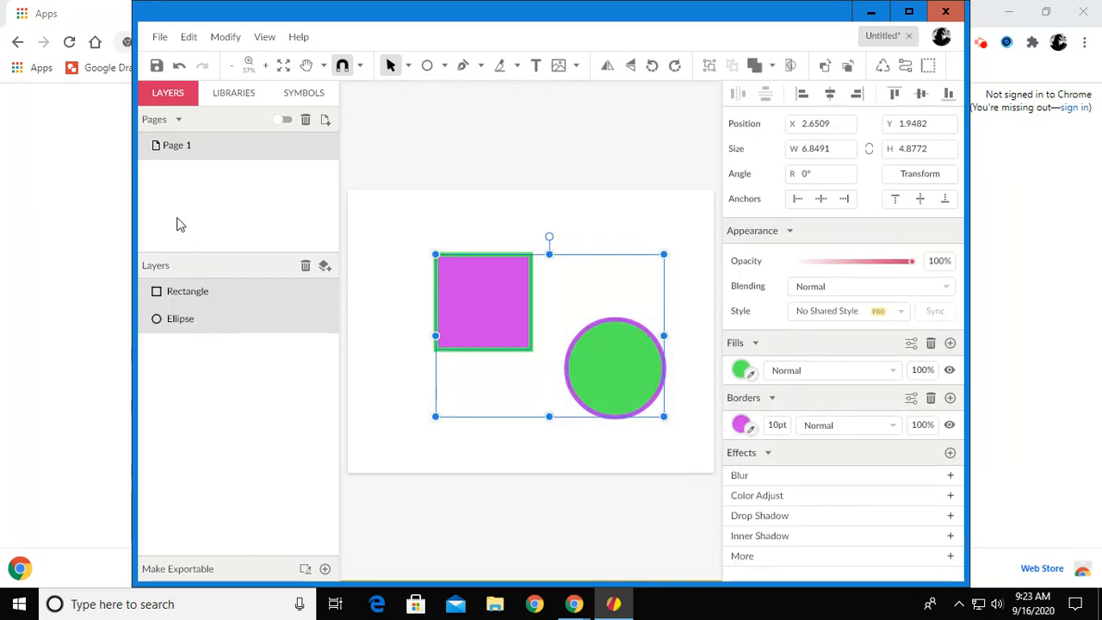
pyautogui.click(227, 41)
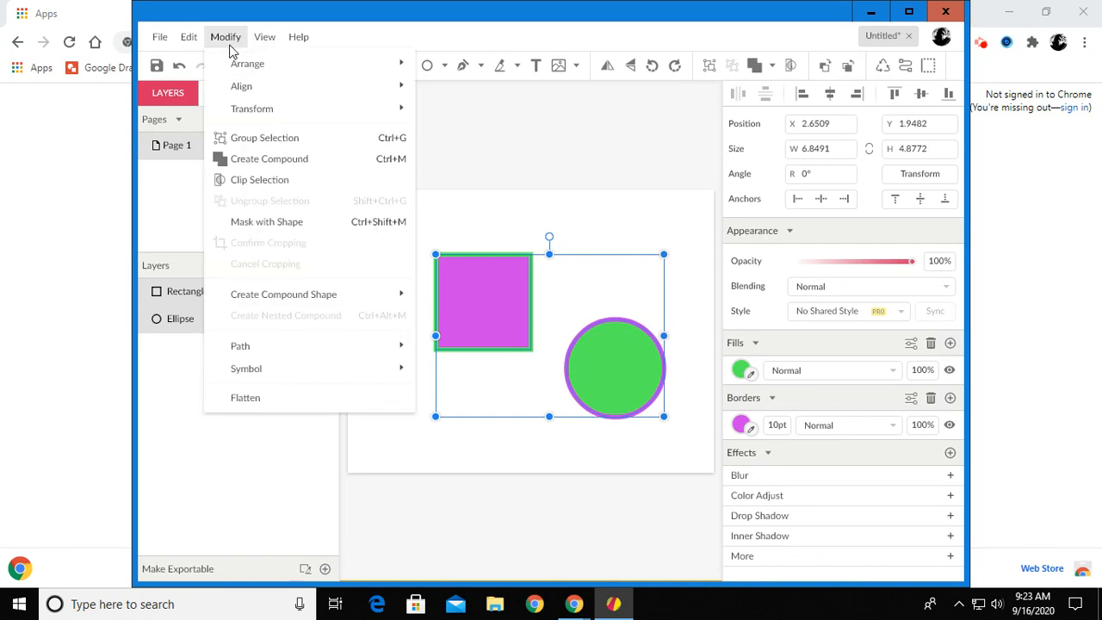
pyautogui.moveTo(249, 94)
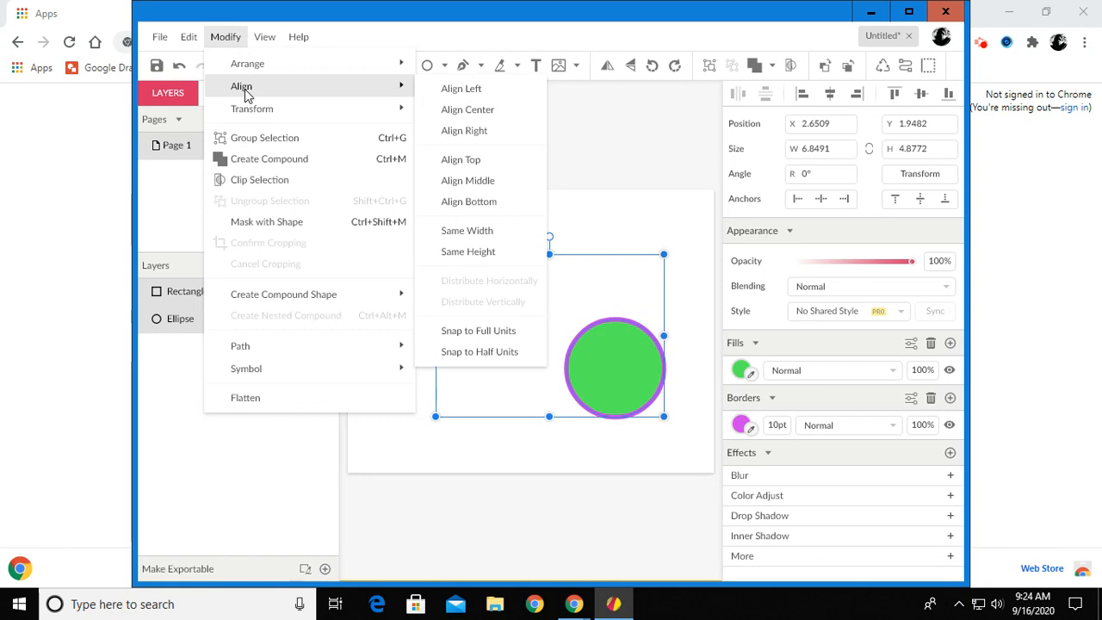
pyautogui.click(470, 161)
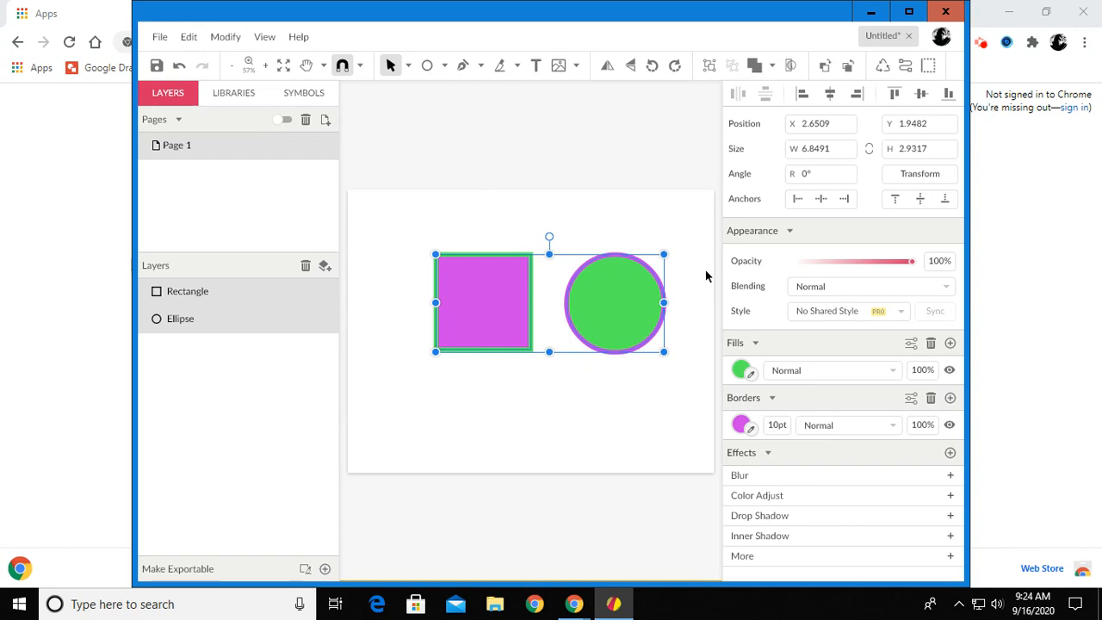
pyautogui.click(461, 224)
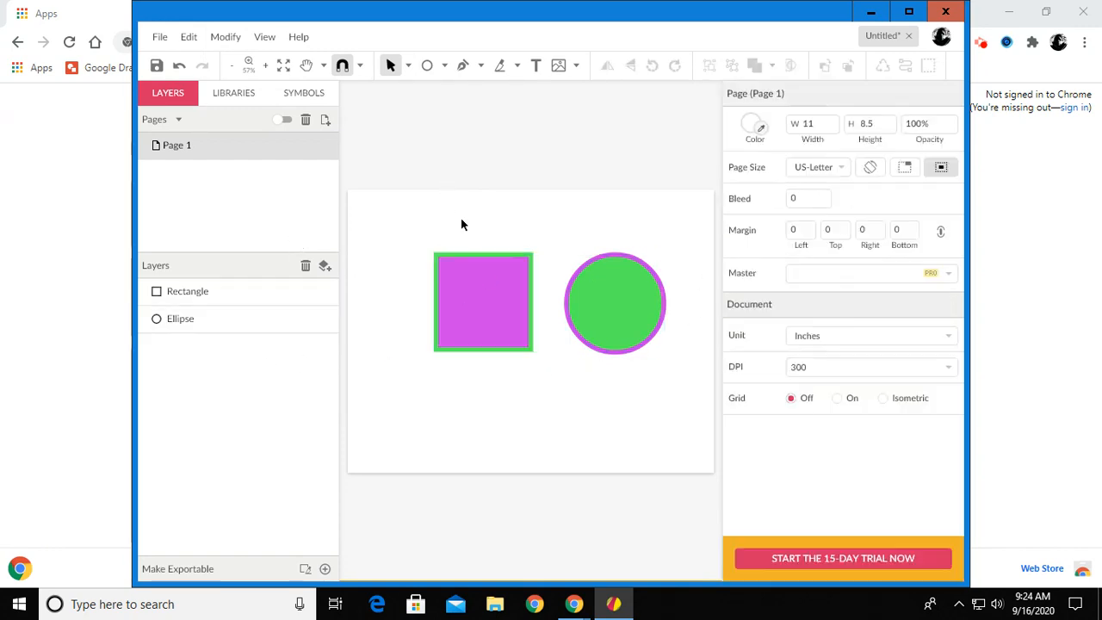
# Shrink the circle to about 1.71 in across and move it below and to the right of the square
pyautogui.click(606, 323)
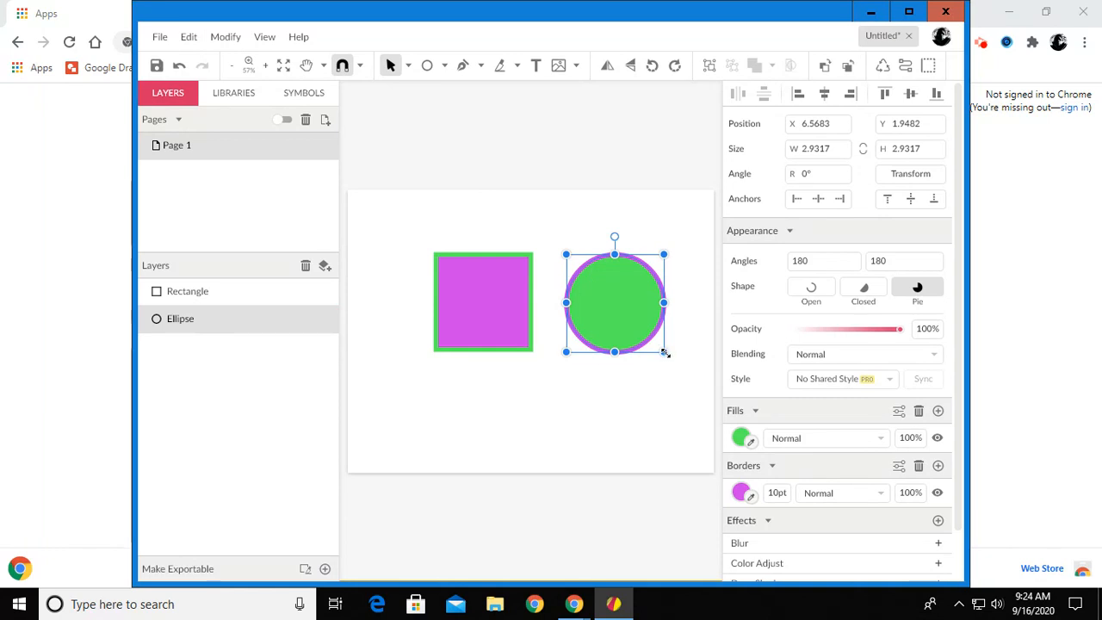
pyautogui.moveTo(665, 352); pyautogui.dragTo(619, 314)
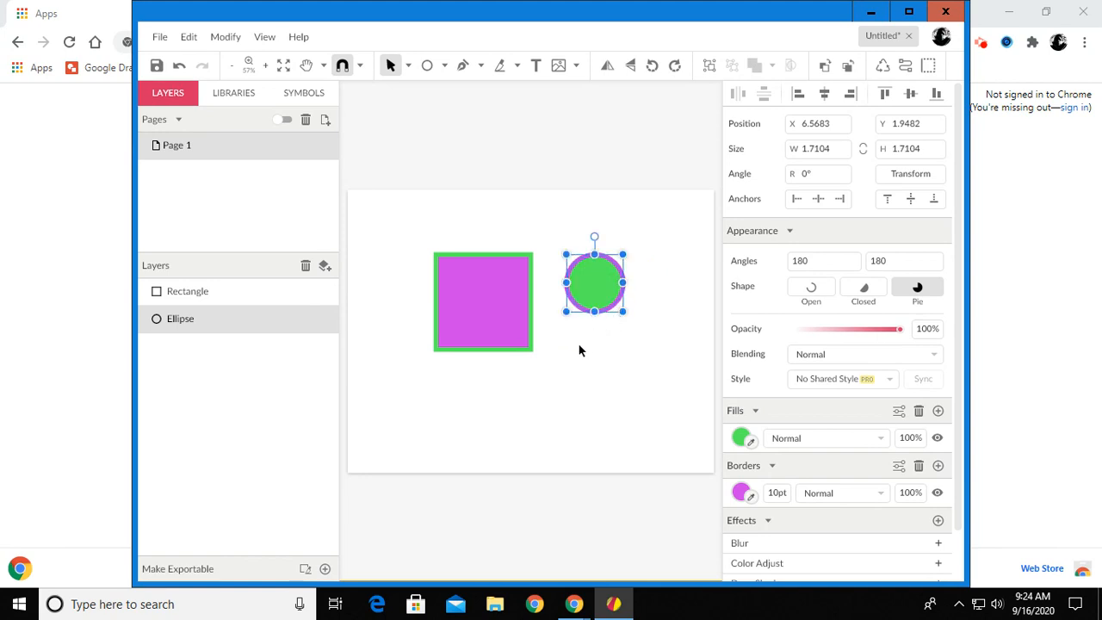
pyautogui.moveTo(591, 275); pyautogui.dragTo(639, 380)
# Select the square and the smaller circle together and apply Align Top
pyautogui.moveTo(418, 222); pyautogui.dragTo(678, 428)
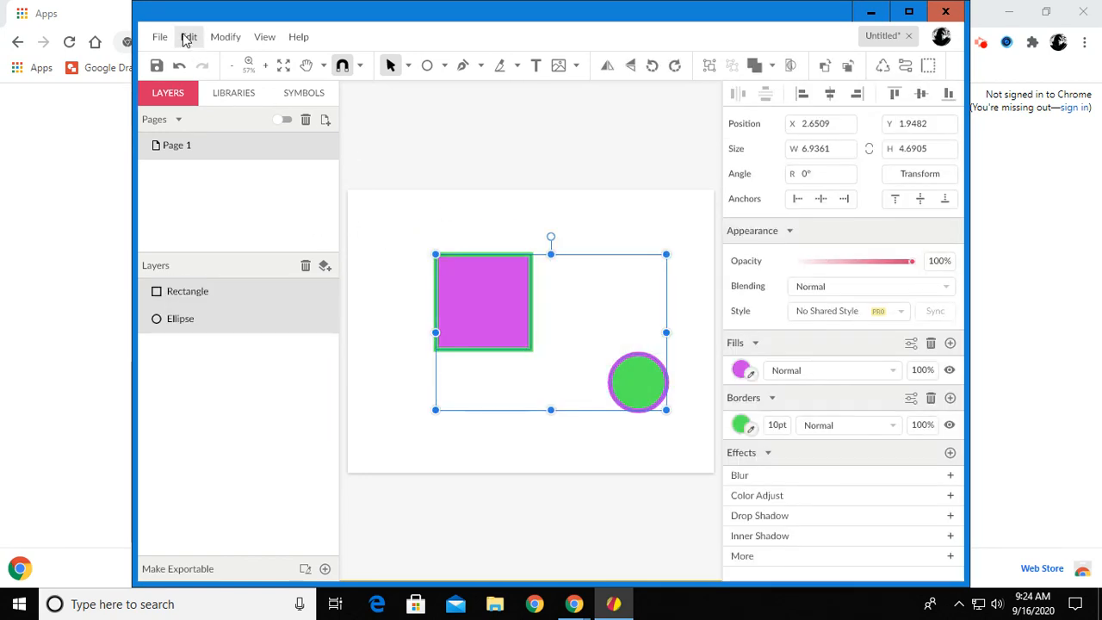
pyautogui.click(225, 39)
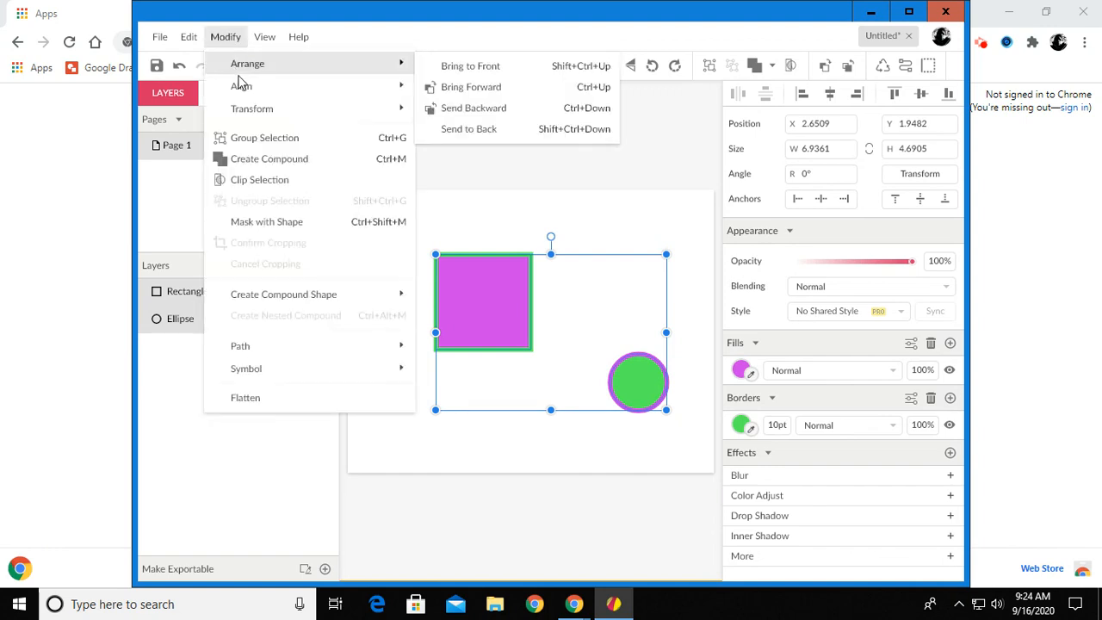
pyautogui.moveTo(411, 90)
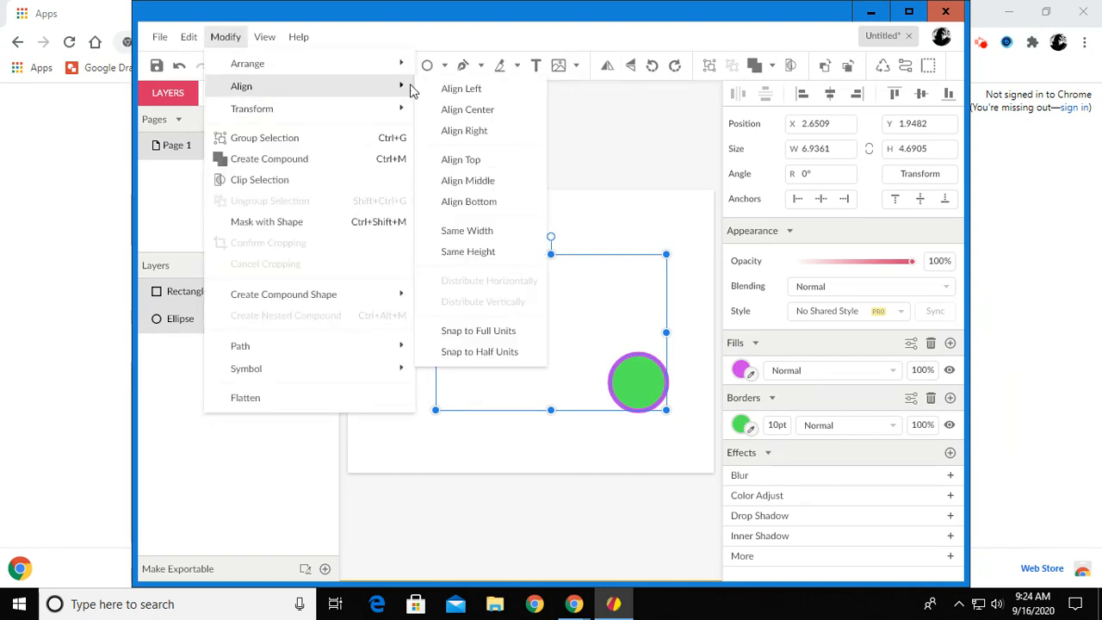
pyautogui.click(461, 160)
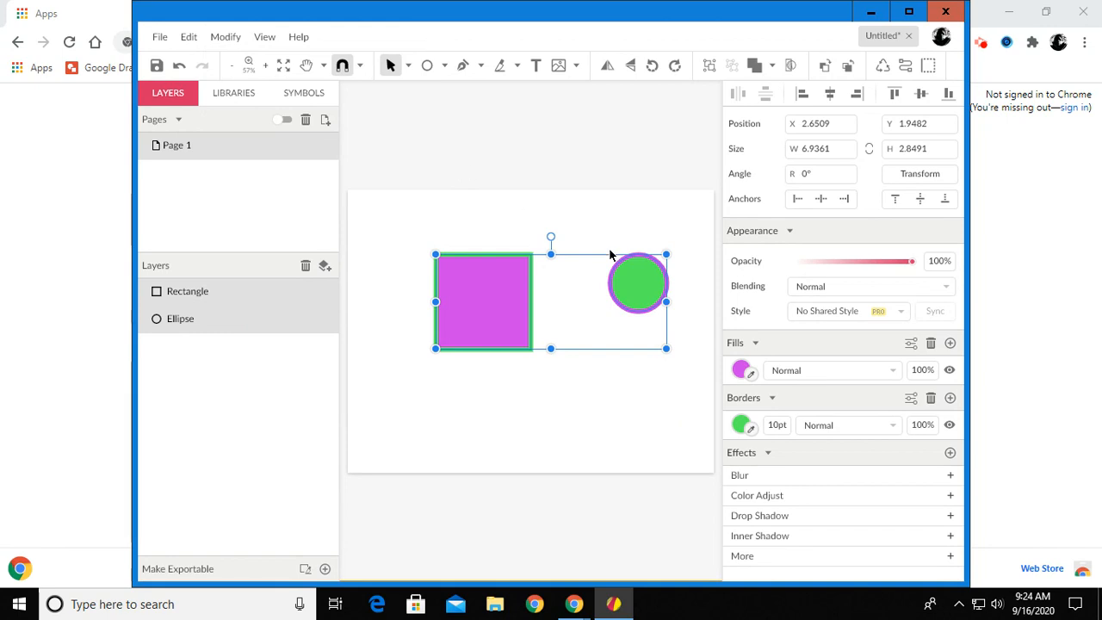
# Align the square and the circle to each other with Align Middle, then deselect them
pyautogui.click(226, 37)
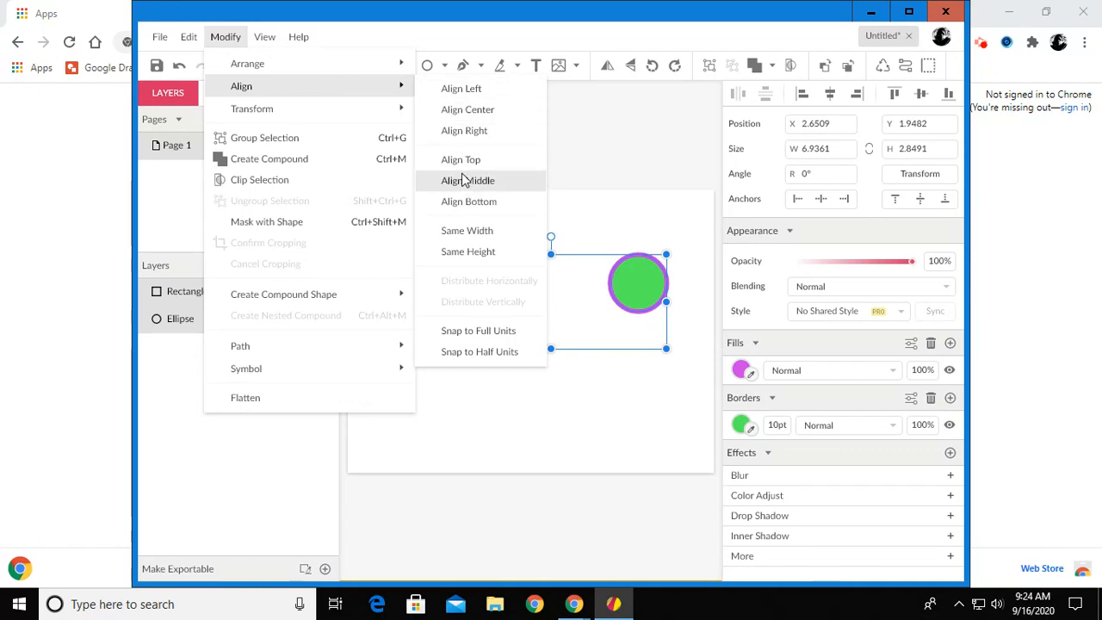
pyautogui.click(462, 180)
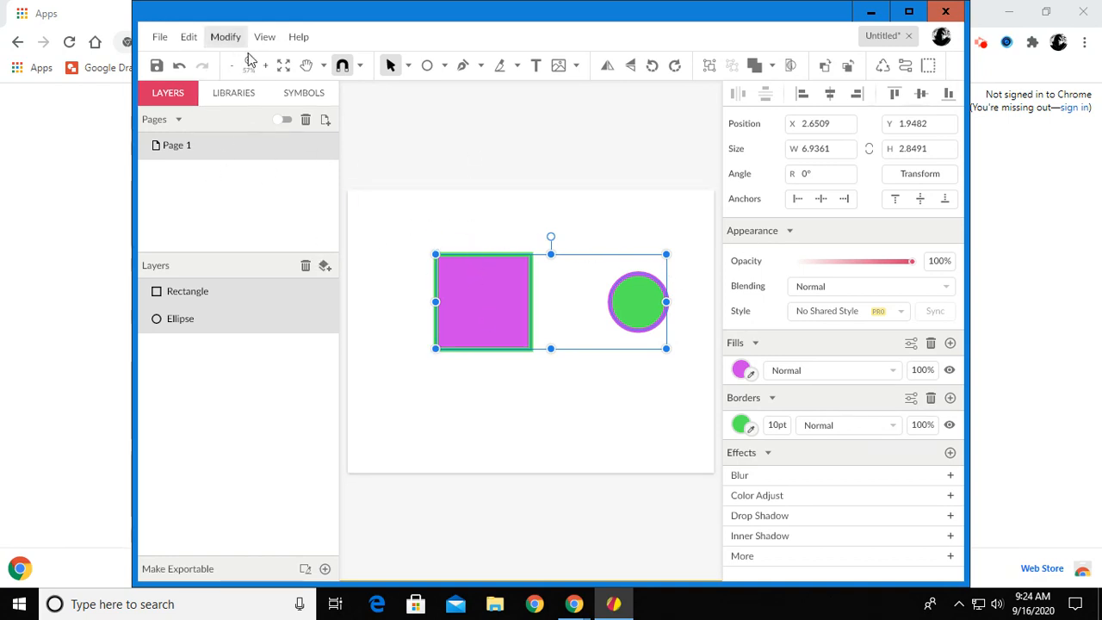
pyautogui.click(511, 388)
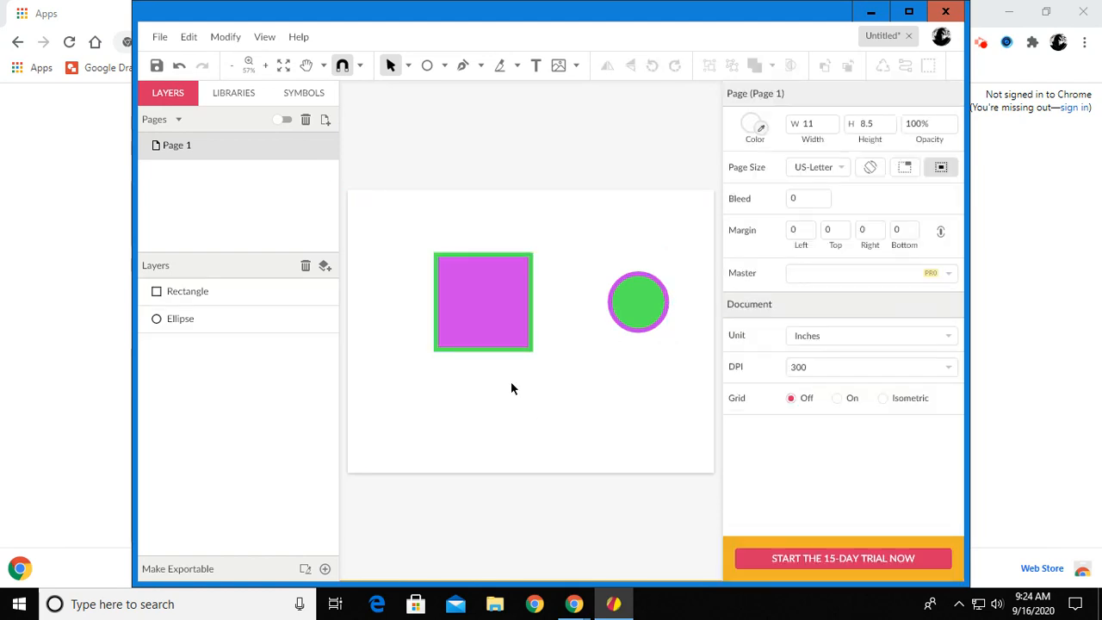
# Rotate the purple square 45° to the right so it stands as a diamond
pyautogui.click(488, 320)
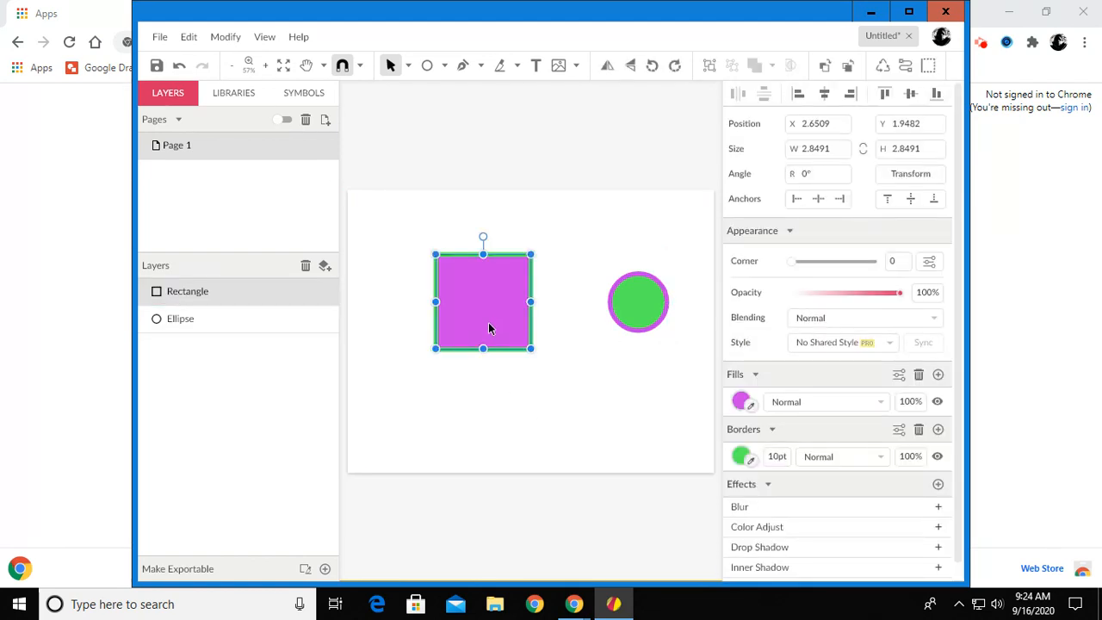
pyautogui.click(228, 37)
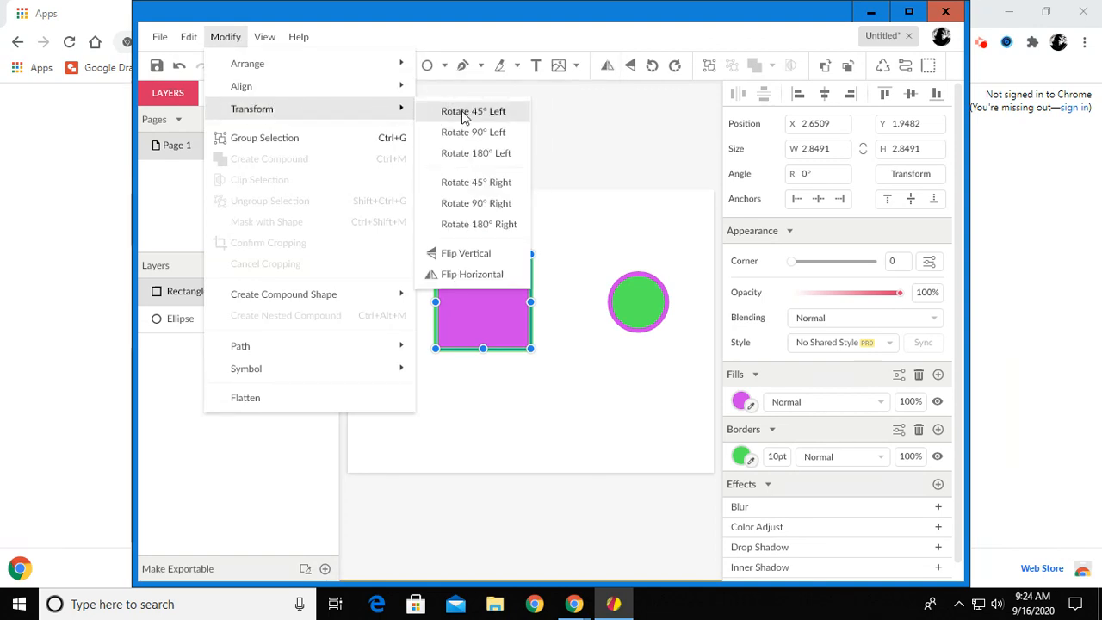
pyautogui.click(470, 183)
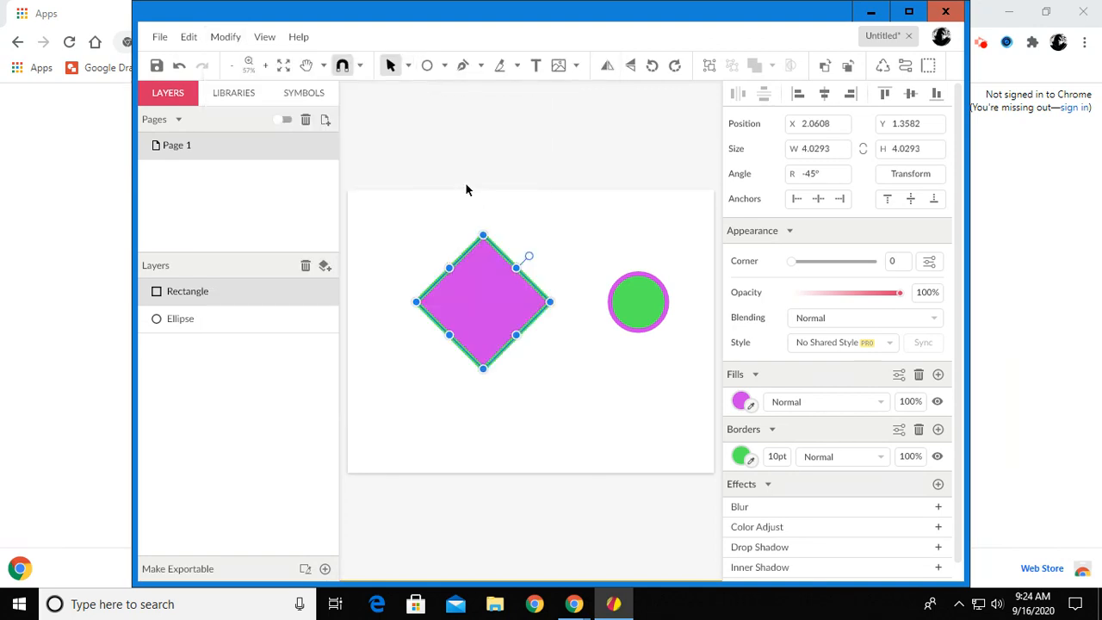
pyautogui.click(440, 245)
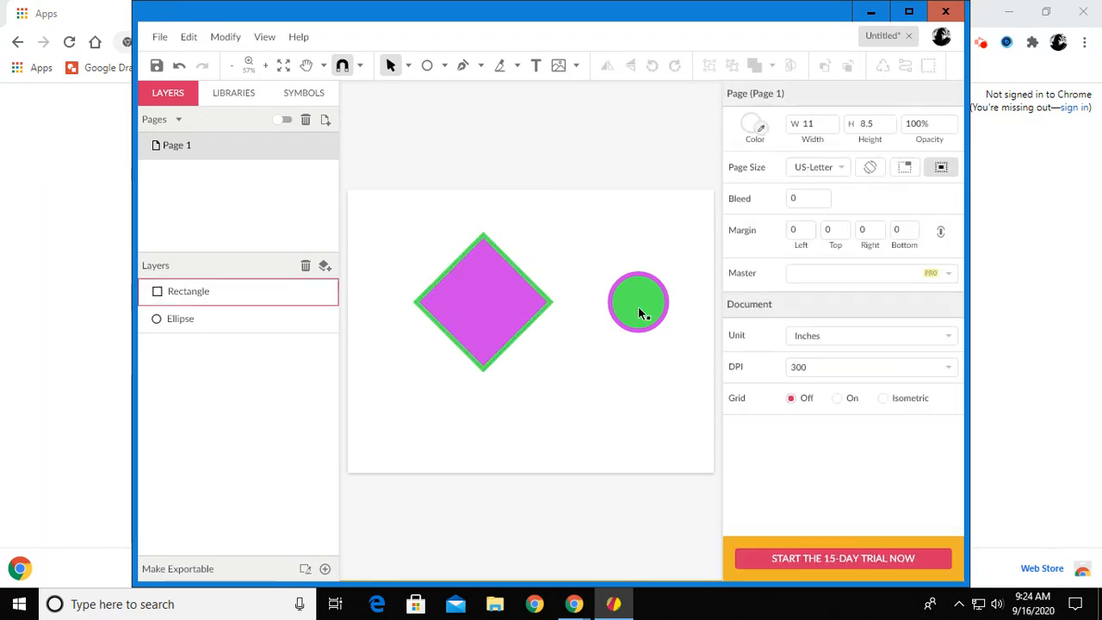
# Move the circle to overlap the diamond's right corner and flip the two shapes together horizontally
pyautogui.click(645, 310)
pyautogui.moveTo(645, 310); pyautogui.dragTo(556, 311)
pyautogui.moveTo(387, 217); pyautogui.dragTo(620, 407)
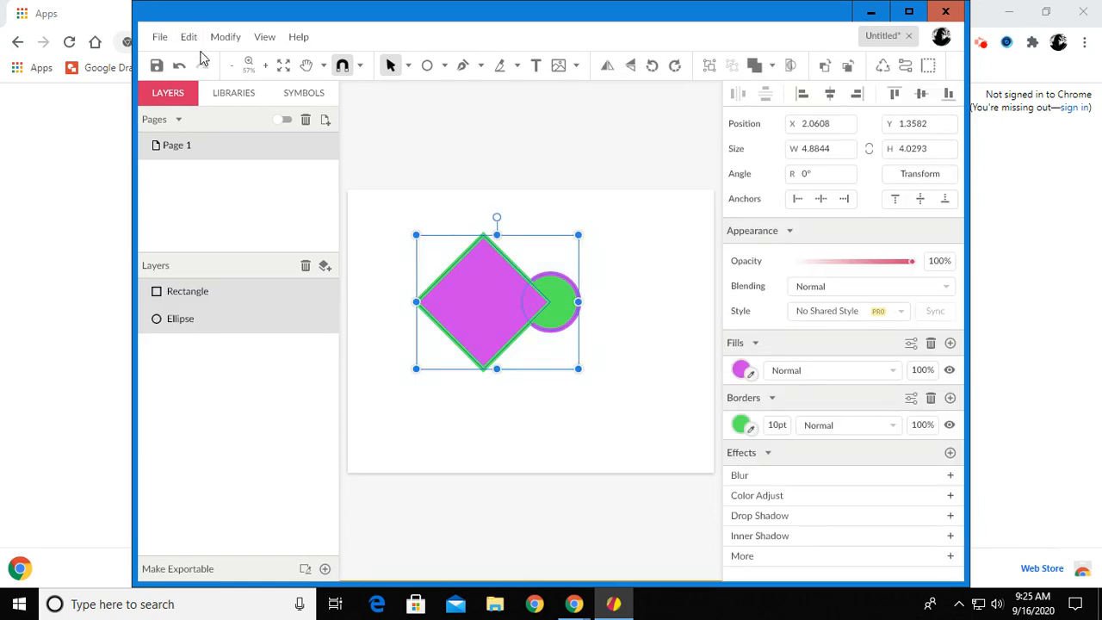
pyautogui.click(225, 36)
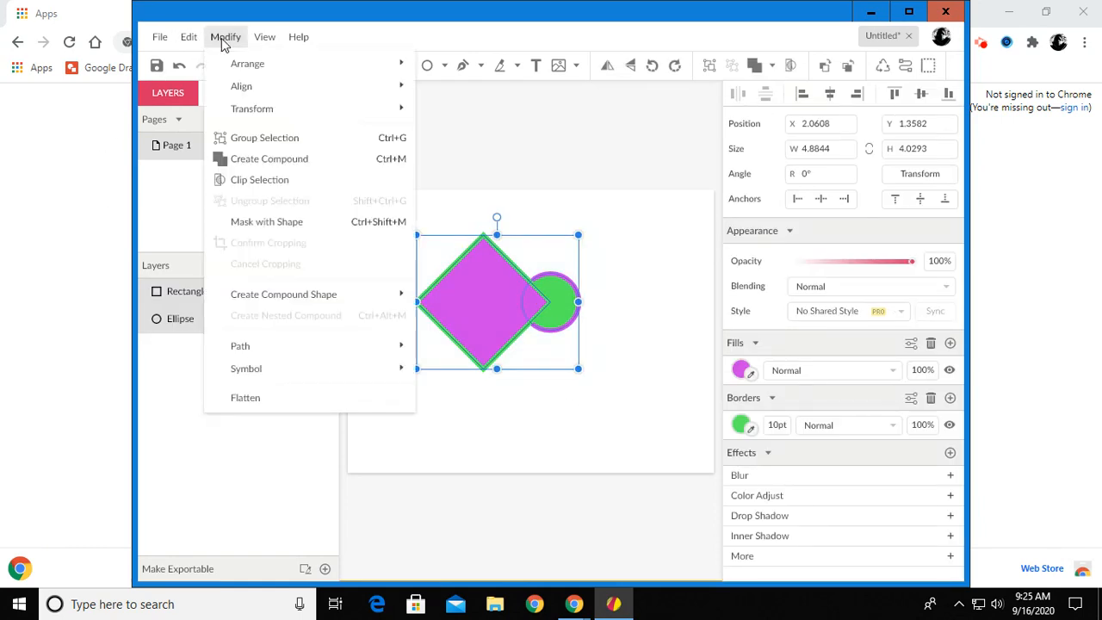
pyautogui.moveTo(244, 110)
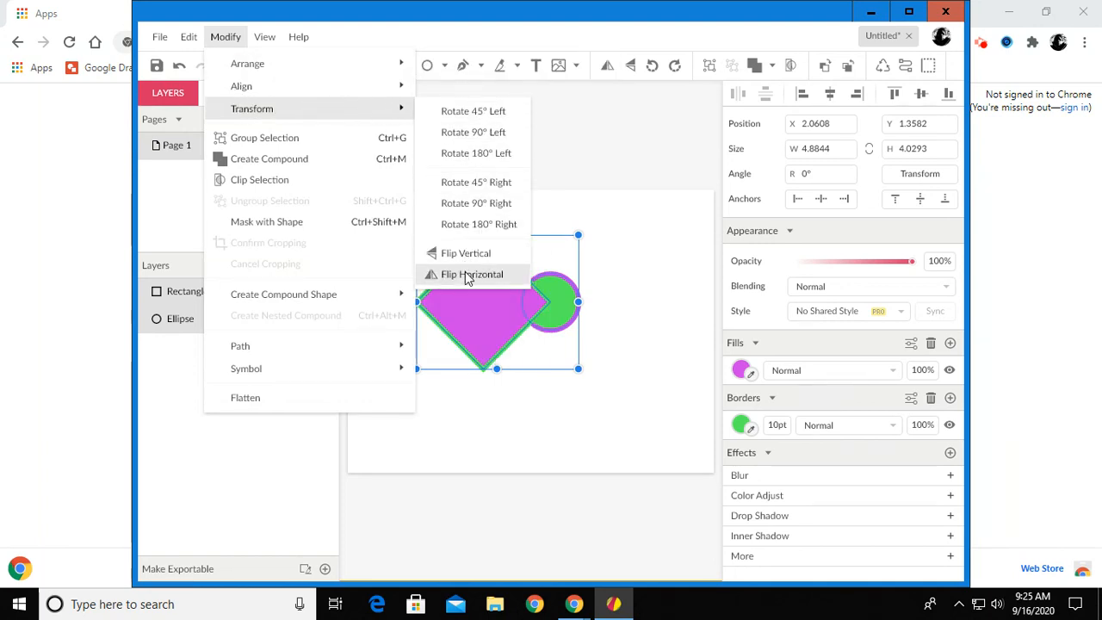
pyautogui.click(467, 276)
pyautogui.click(639, 264)
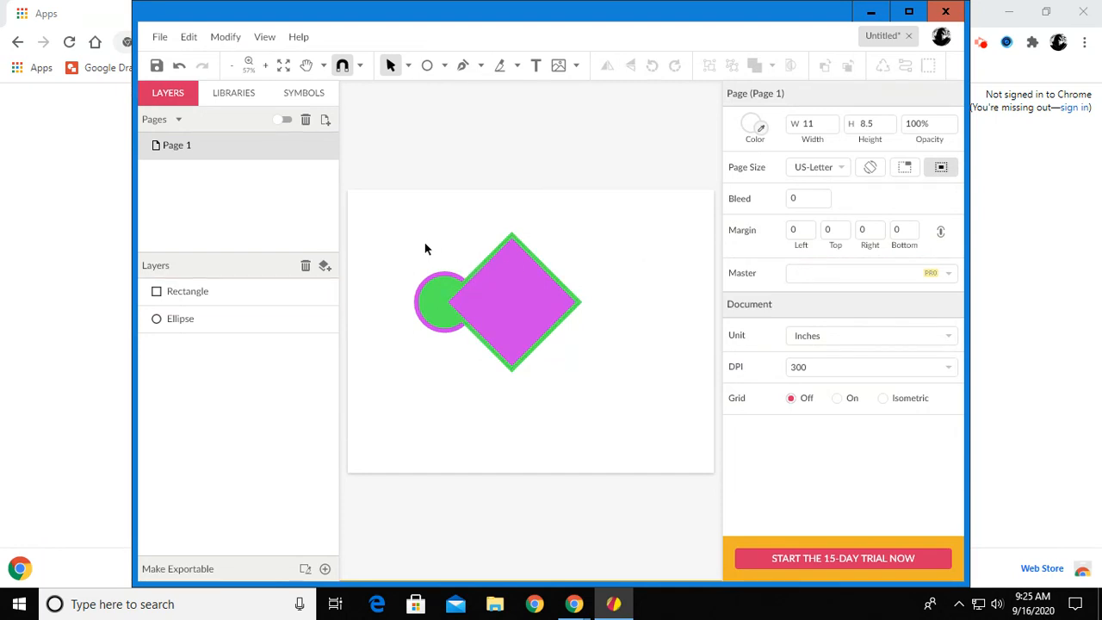
# Move the diamond to the page's upper-left area and the circle behind its right corner, at about X 3.37, Y 1.53 in
pyautogui.moveTo(504, 300); pyautogui.dragTo(408, 231)
pyautogui.moveTo(447, 306); pyautogui.dragTo(483, 283)
pyautogui.moveTo(420, 244); pyautogui.dragTo(492, 285)
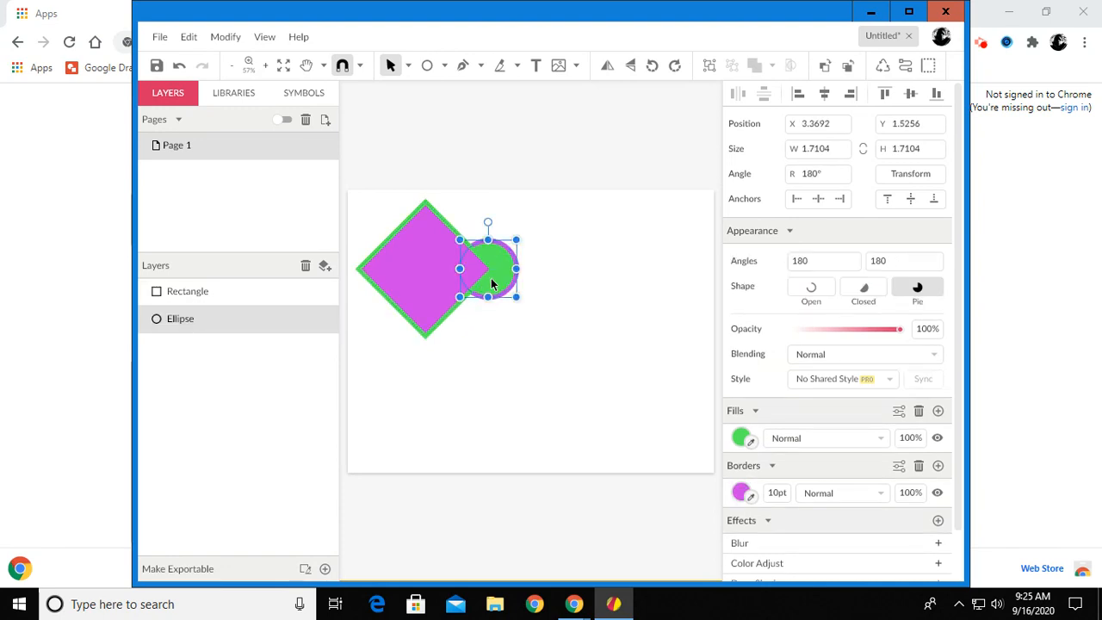
pyautogui.click(552, 338)
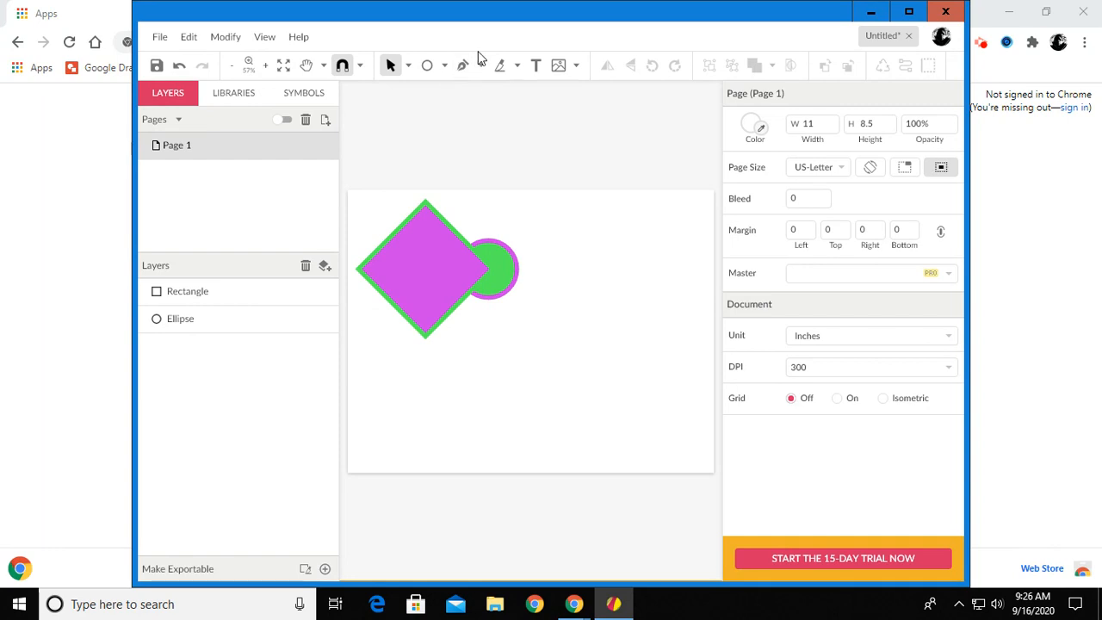
# Draw a closed five-point path about 6.47 by 5.98 in with the Pen tool, to the right of and below the diamond
pyautogui.click(482, 66)
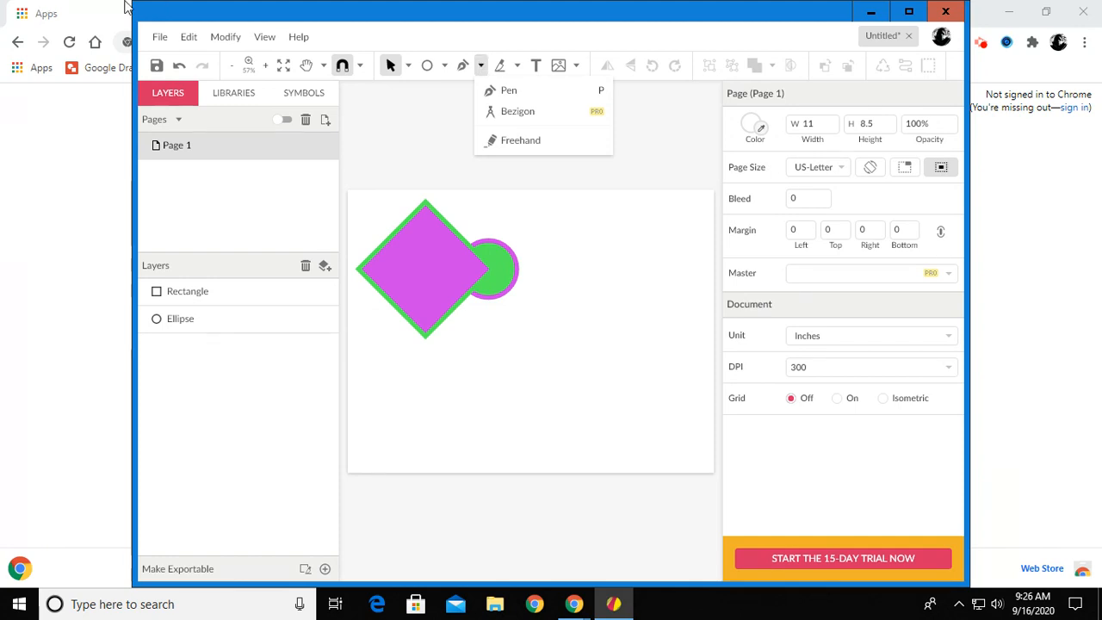
pyautogui.click(512, 93)
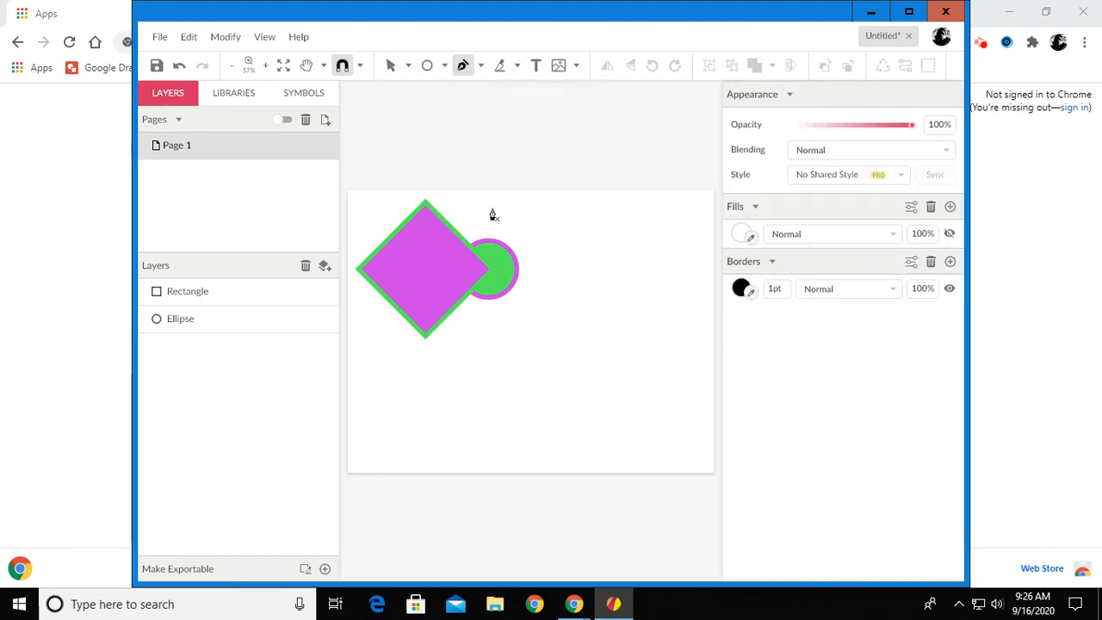
pyautogui.click(470, 420)
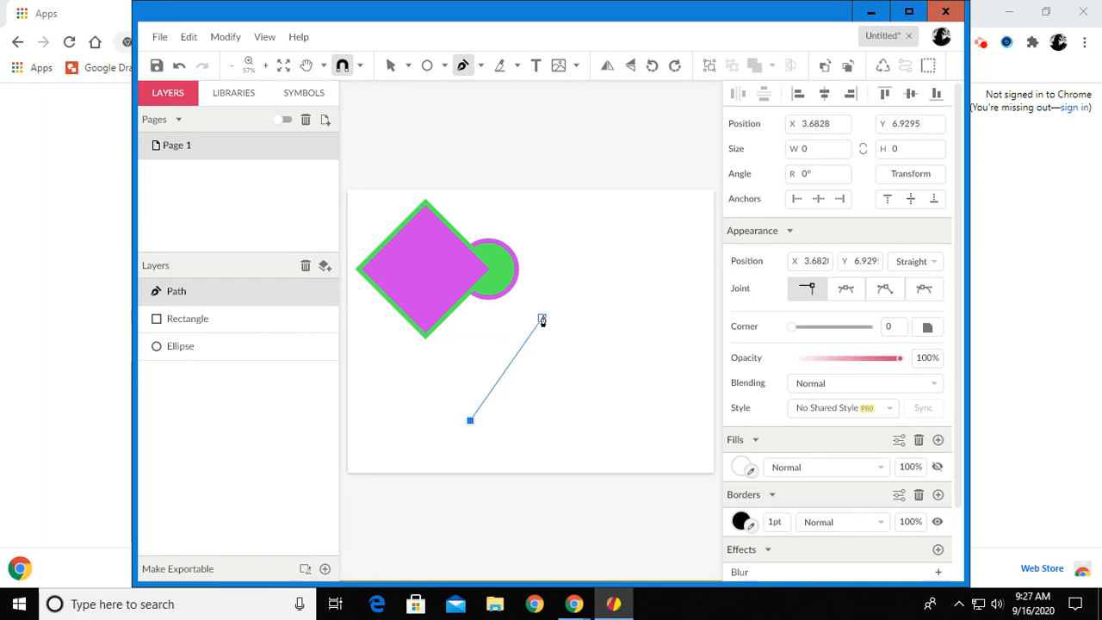
pyautogui.click(579, 231)
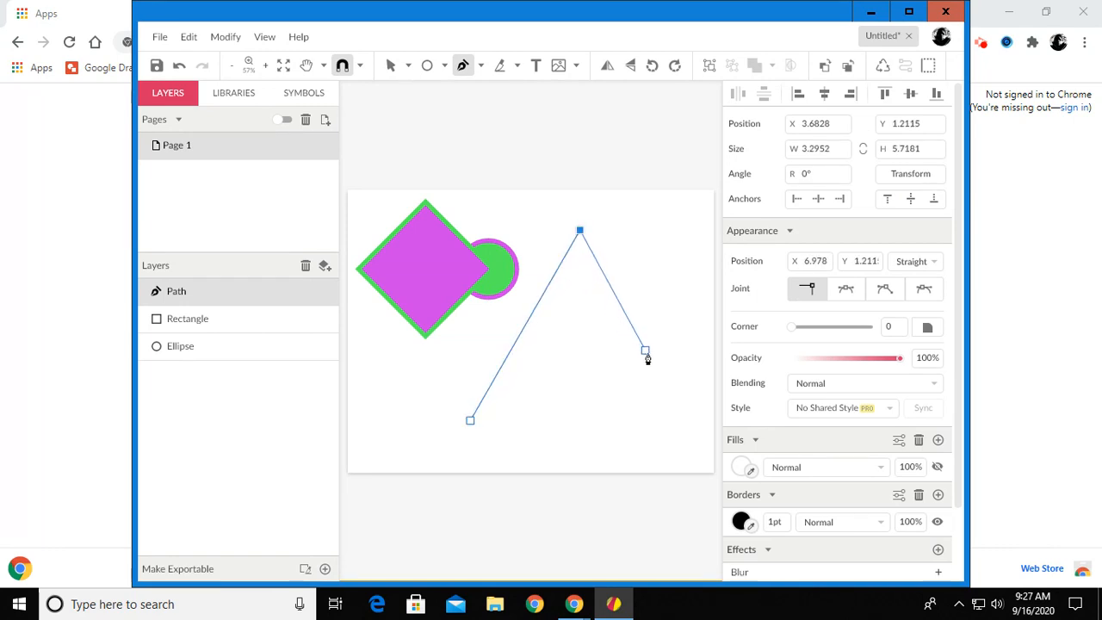
pyautogui.click(686, 316)
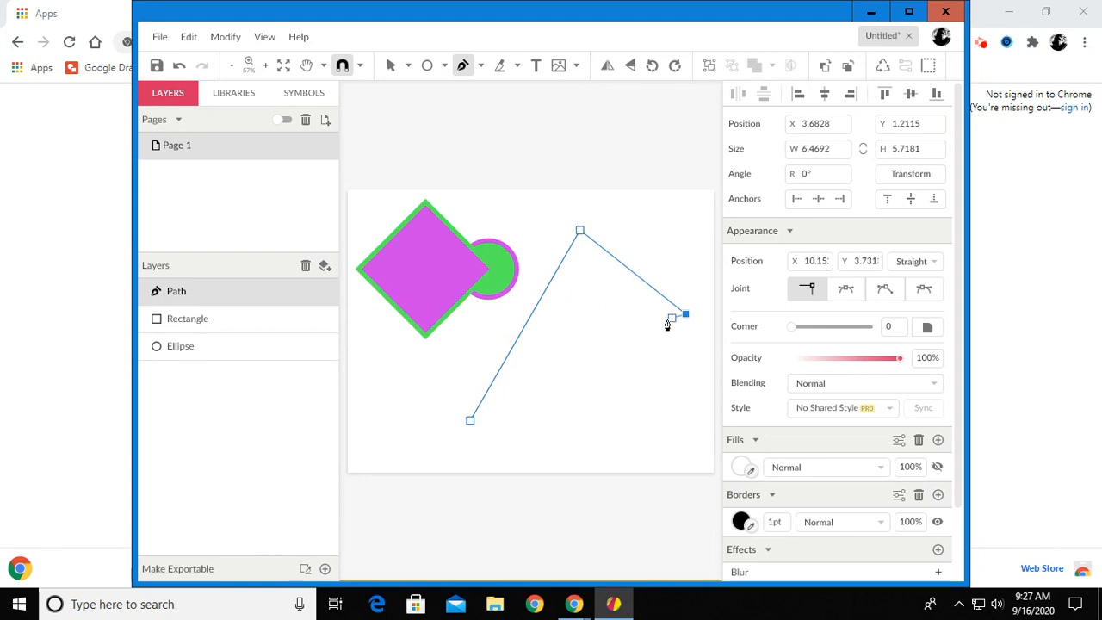
pyautogui.click(558, 330)
pyautogui.click(576, 432)
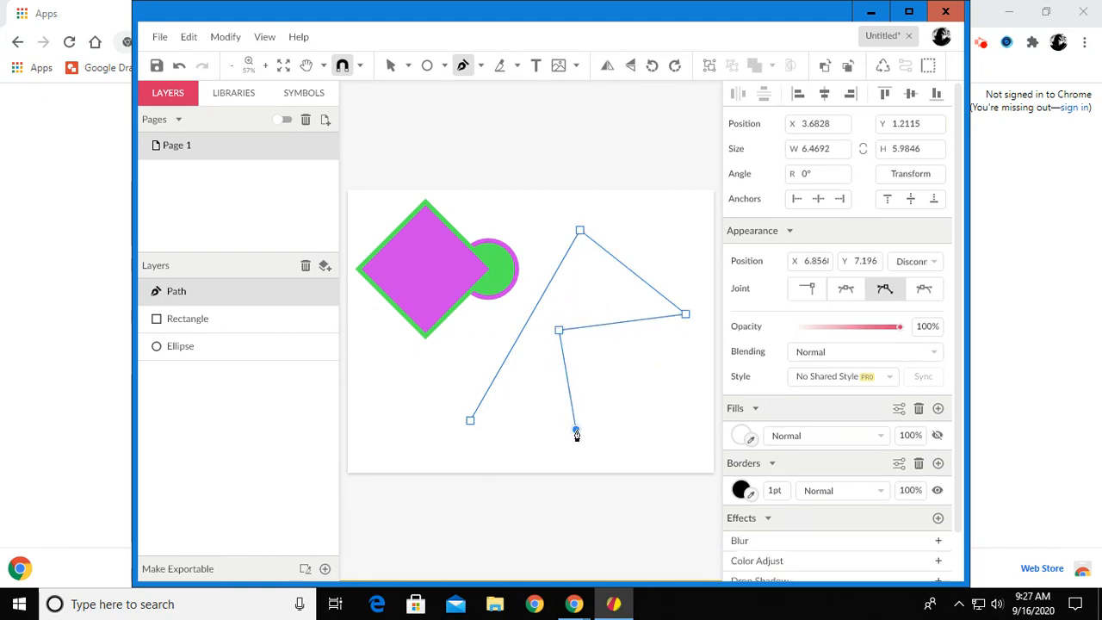
pyautogui.click(470, 423)
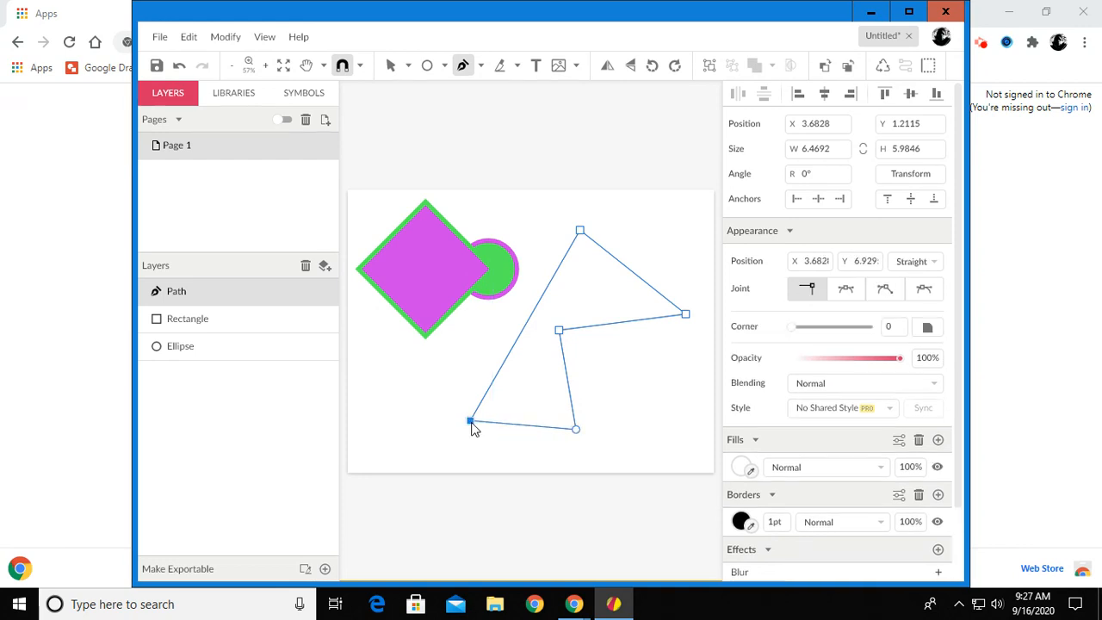
# Fill the closed path with red, #FF0000
pyautogui.click(736, 467)
pyautogui.click(766, 440)
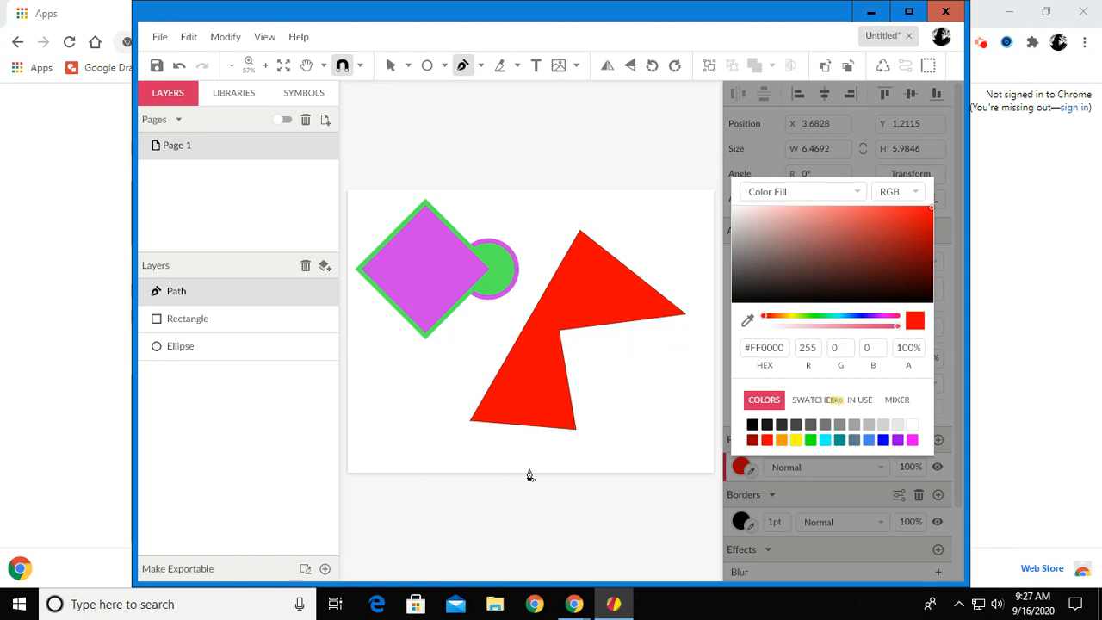
# Move the red path's top anchor point straight down with Subselect, to about X 6.98, Y 2.23 in
pyautogui.click(390, 66)
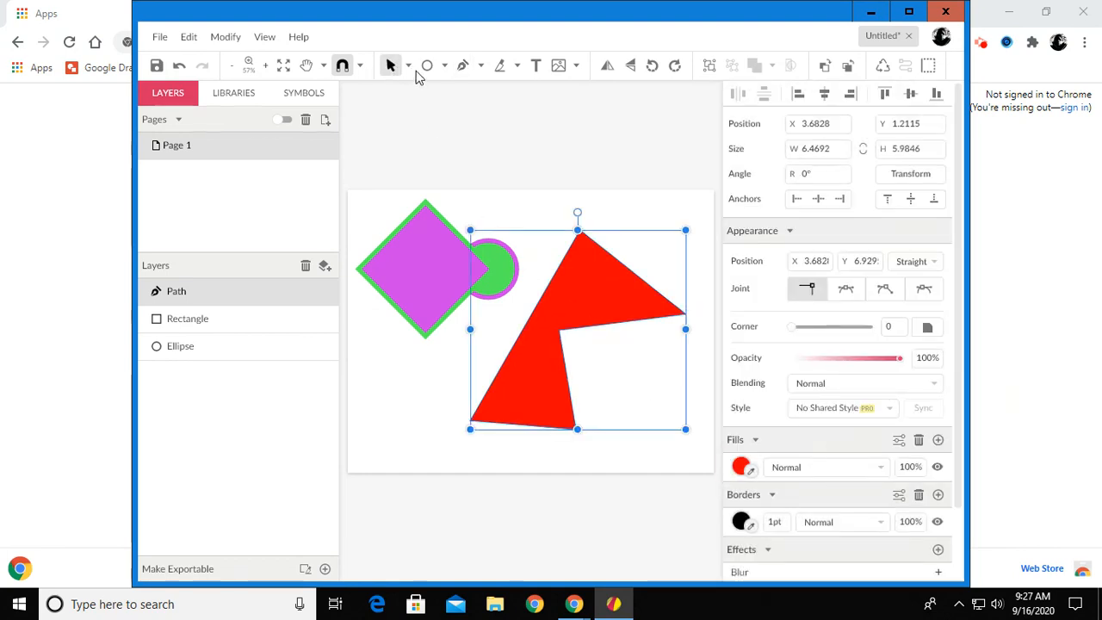
pyautogui.click(408, 66)
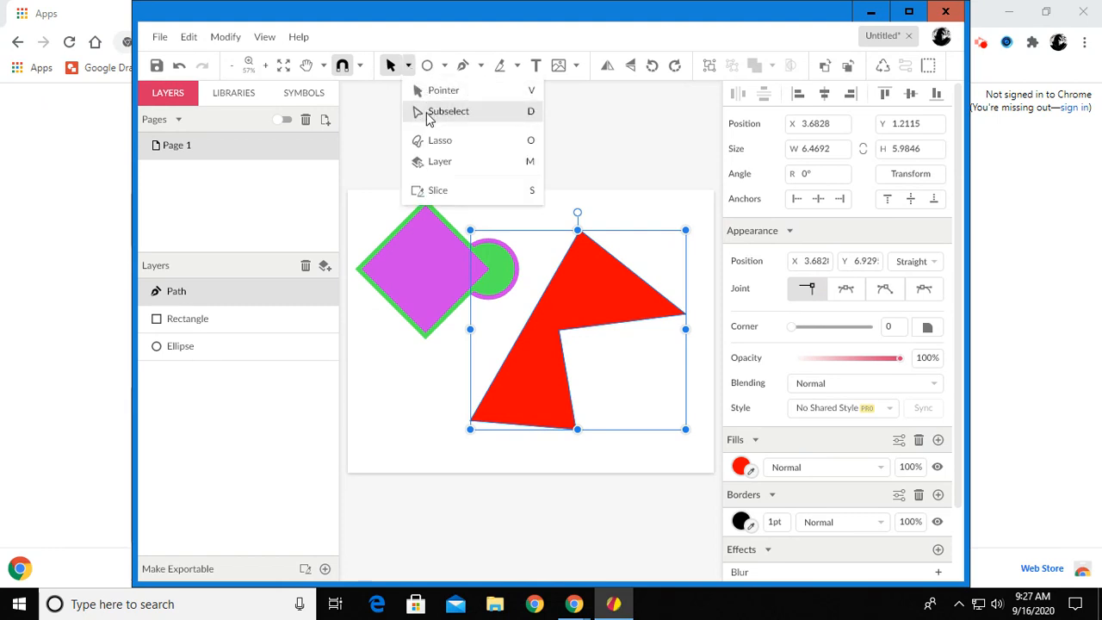
pyautogui.click(429, 113)
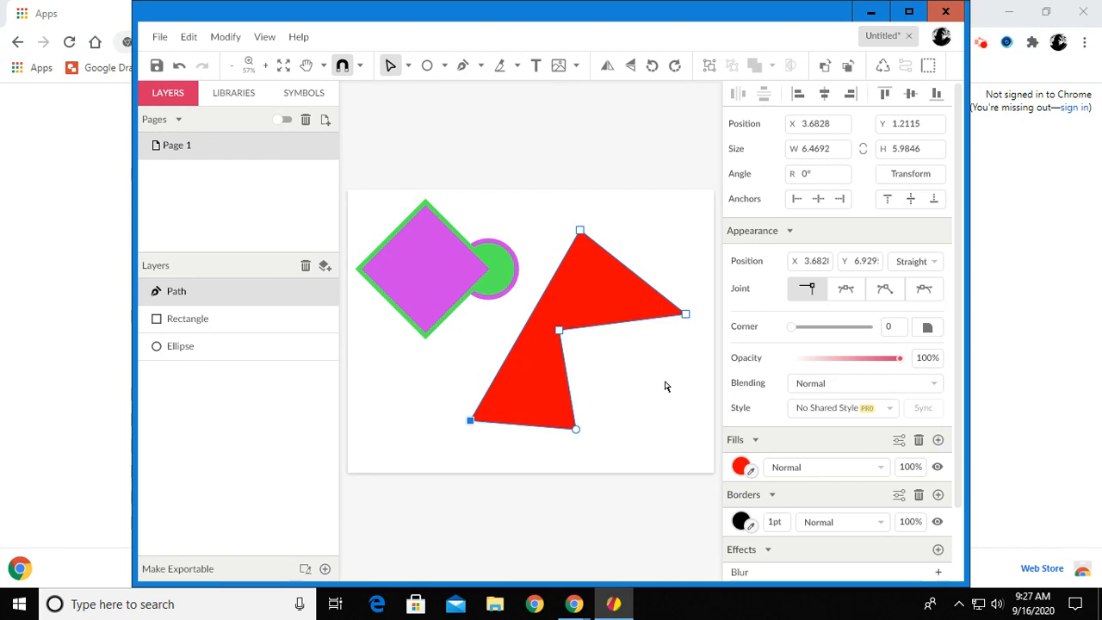
pyautogui.click(580, 230)
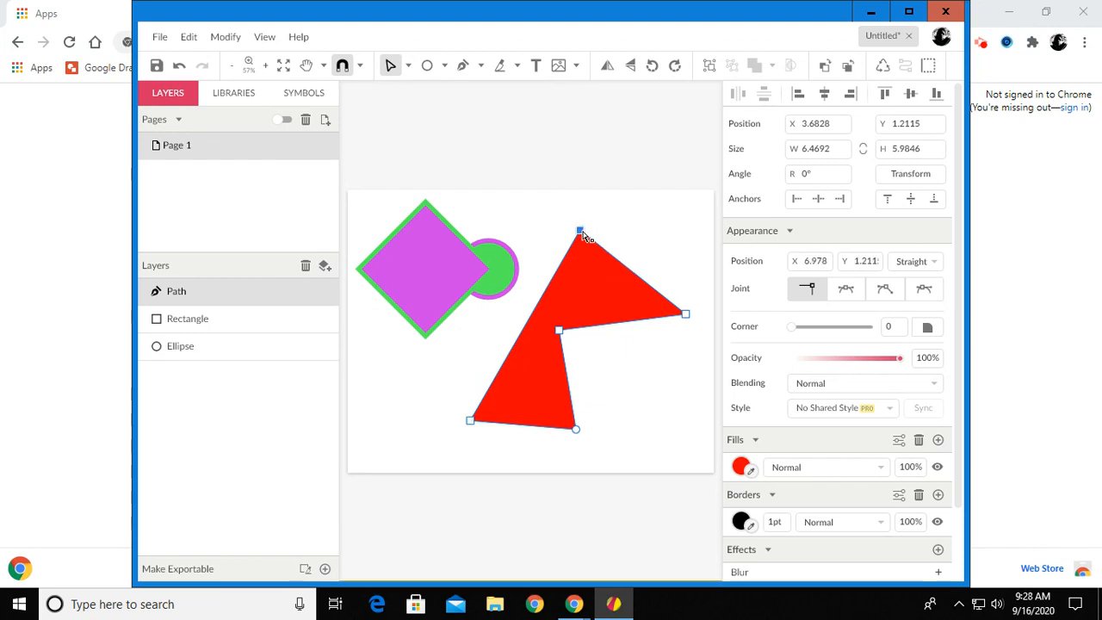
pyautogui.moveTo(583, 231); pyautogui.dragTo(582, 268)
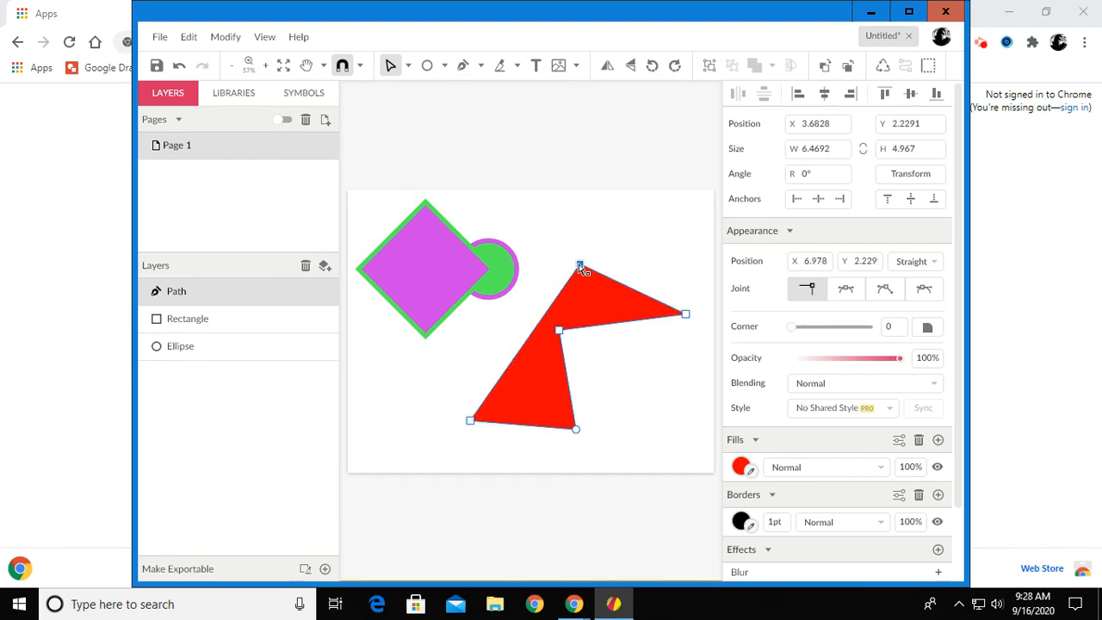
# Move the red path's inner corner up and right, its right tip to about X 9.69, Y 2.79 in and its lower-left corner to about X 3.44, Y 7.20 in
pyautogui.click(557, 330)
pyautogui.moveTo(560, 332); pyautogui.dragTo(584, 297)
pyautogui.moveTo(687, 316); pyautogui.dragTo(671, 283)
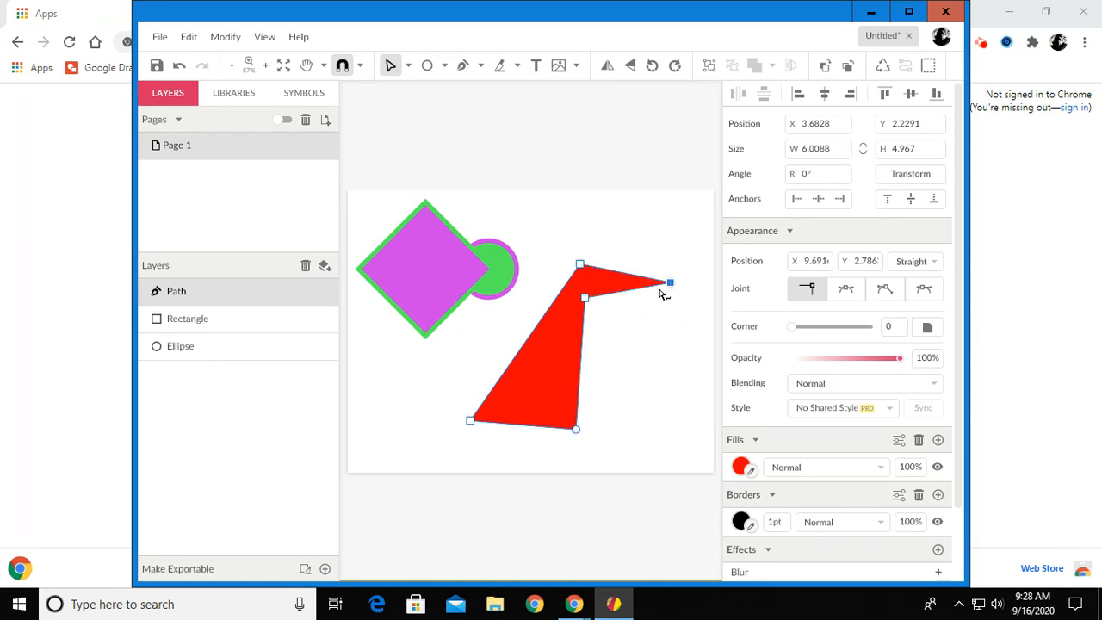
pyautogui.click(471, 421)
pyautogui.moveTo(471, 421); pyautogui.dragTo(463, 434)
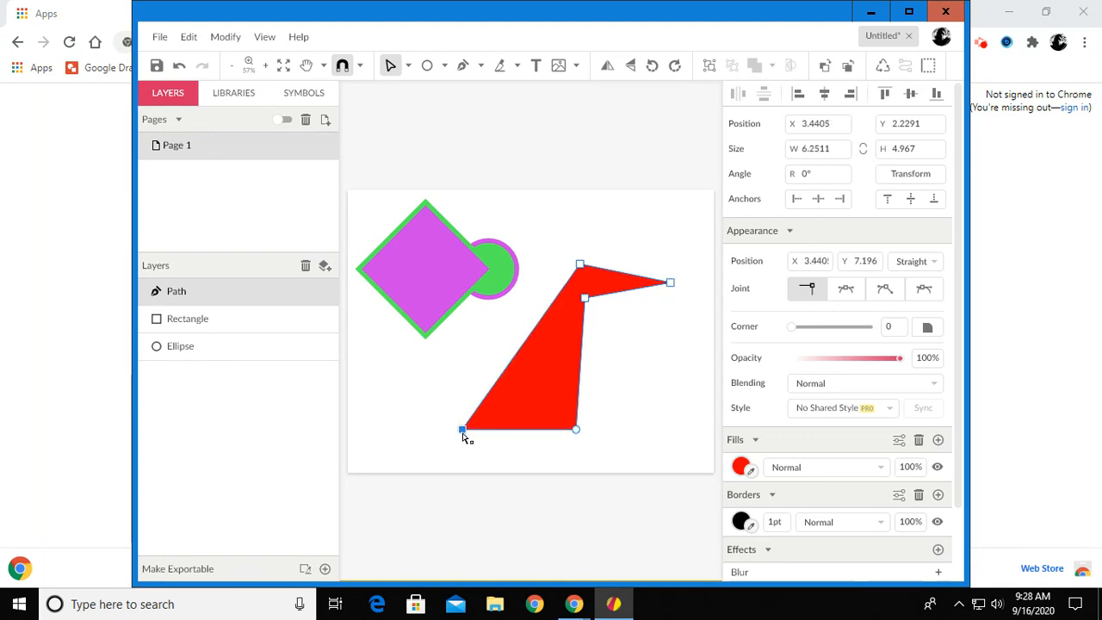
# Delete the red path, leaving the diamond and circle on the page
pyautogui.click(394, 66)
pyautogui.press('Delete')
pyautogui.press('Delete')
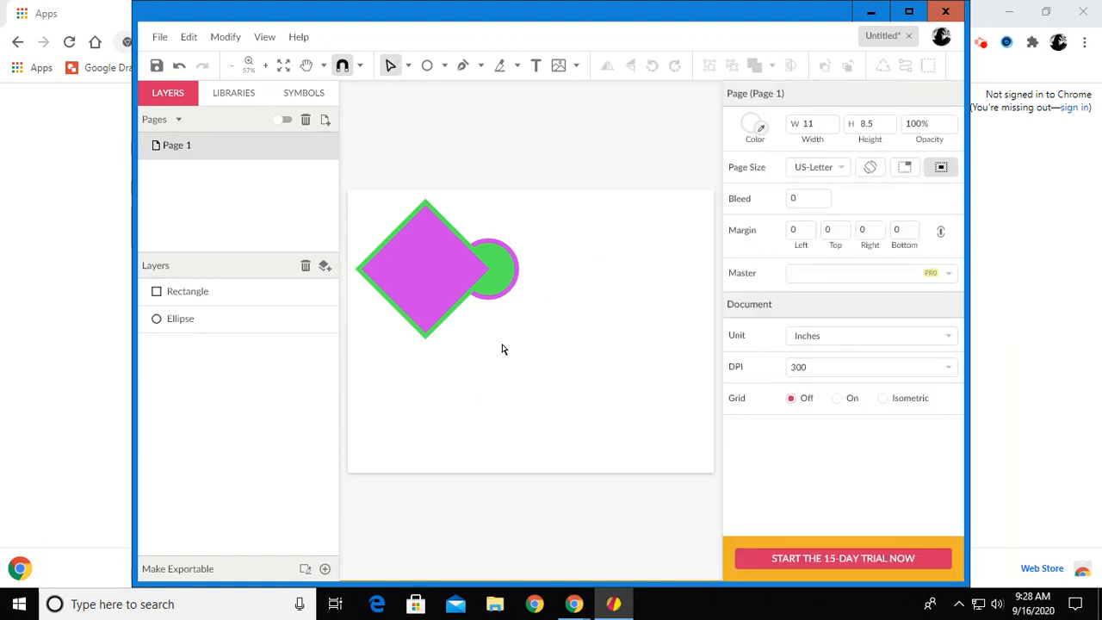
# Draw a closed curved path of five smooth points, about 6.70 by 7.38 in, with the Pen tool on the page's right side
pyautogui.click(479, 68)
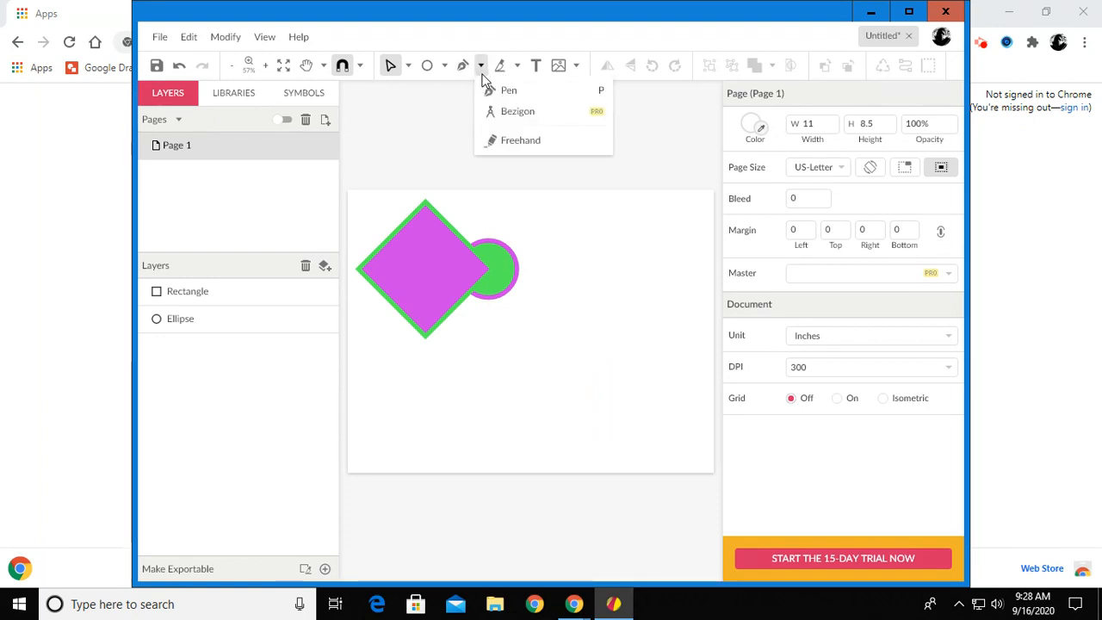
pyautogui.click(489, 90)
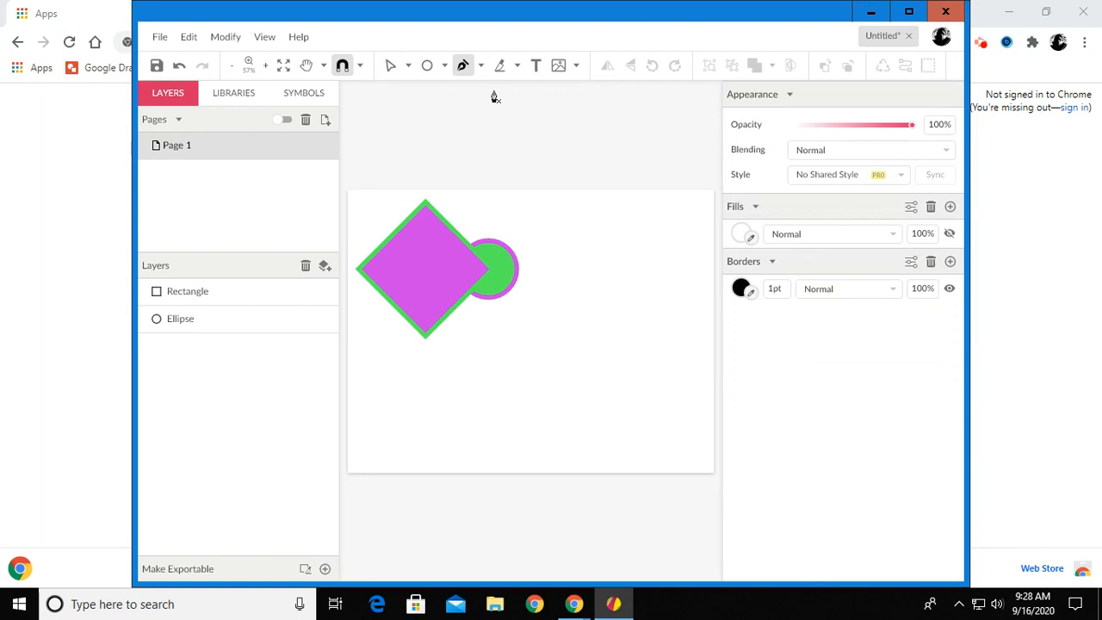
pyautogui.click(487, 425)
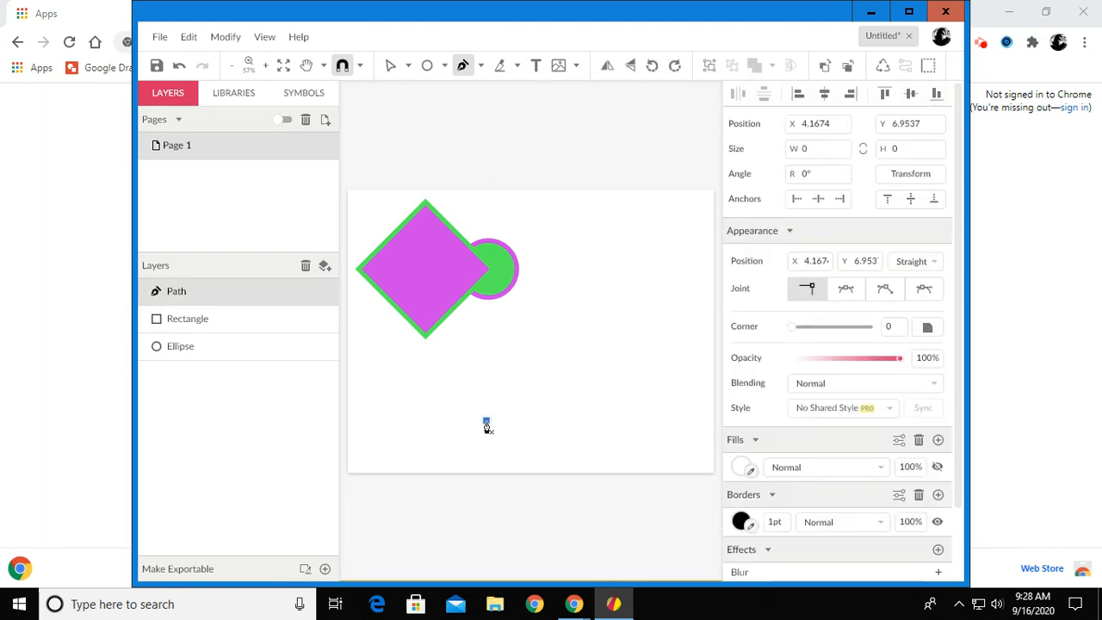
pyautogui.moveTo(488, 382); pyautogui.dragTo(530, 335)
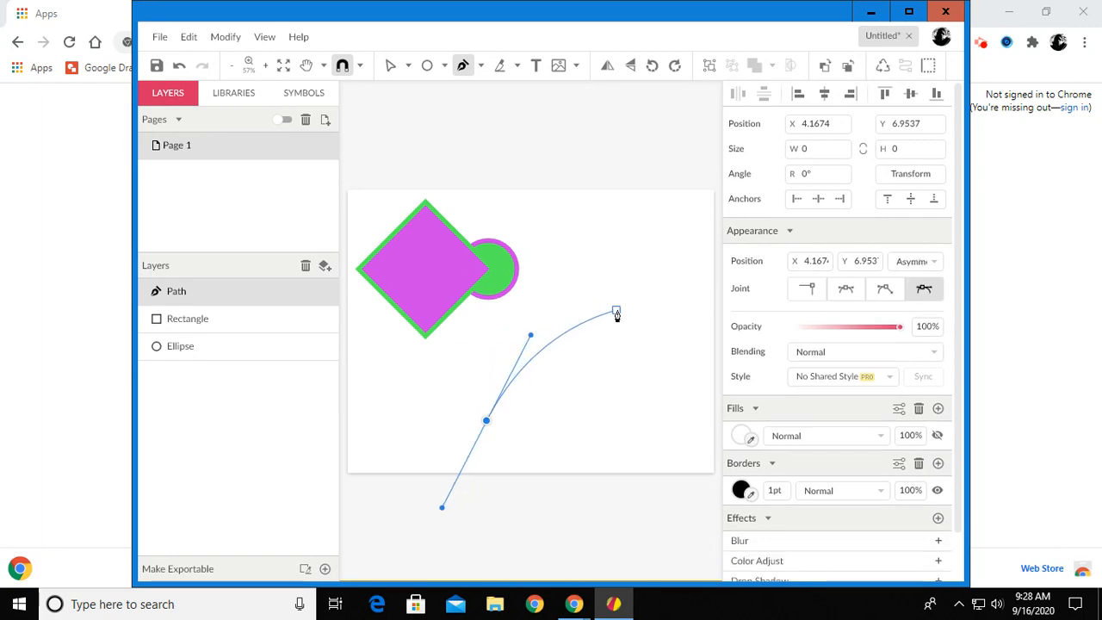
pyautogui.moveTo(626, 303); pyautogui.dragTo(677, 252)
pyautogui.moveTo(683, 430); pyautogui.dragTo(621, 459)
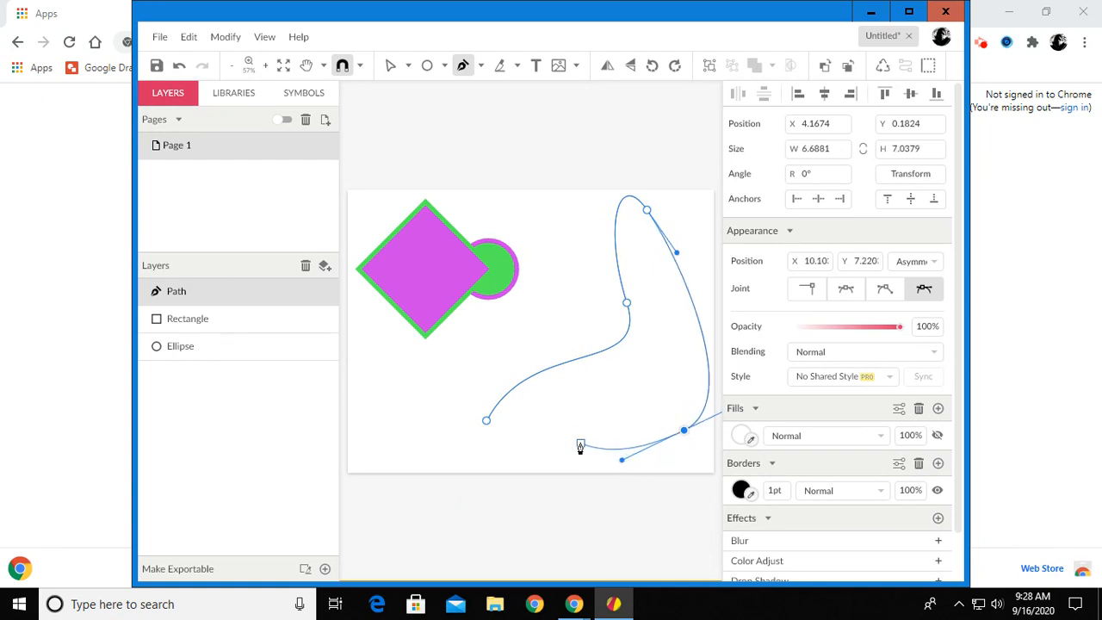
pyautogui.moveTo(546, 410); pyautogui.dragTo(526, 433)
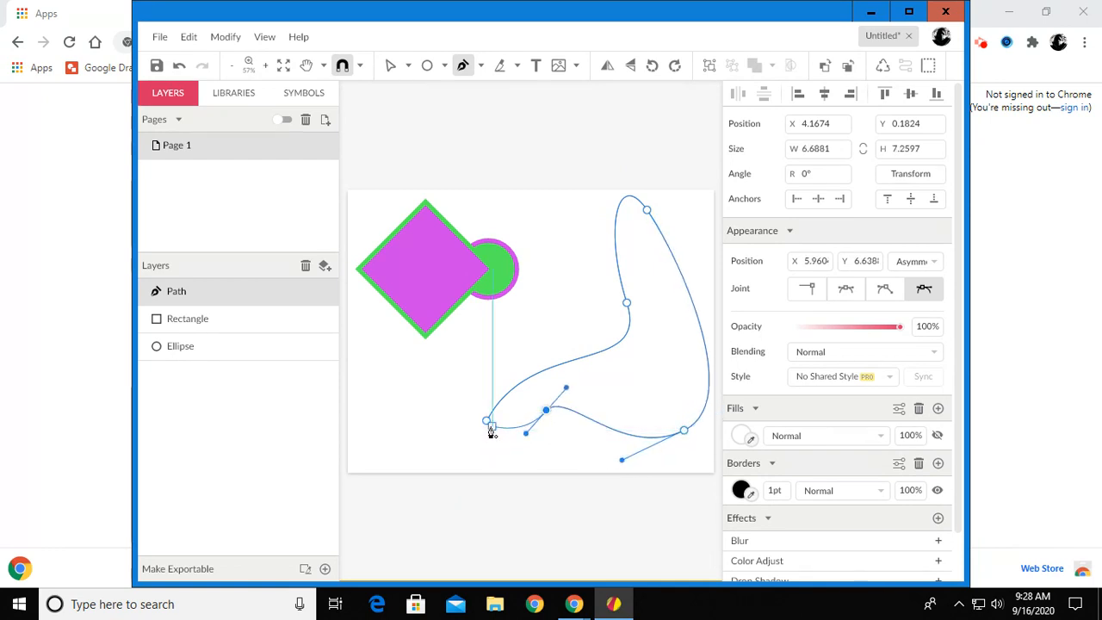
pyautogui.click(486, 421)
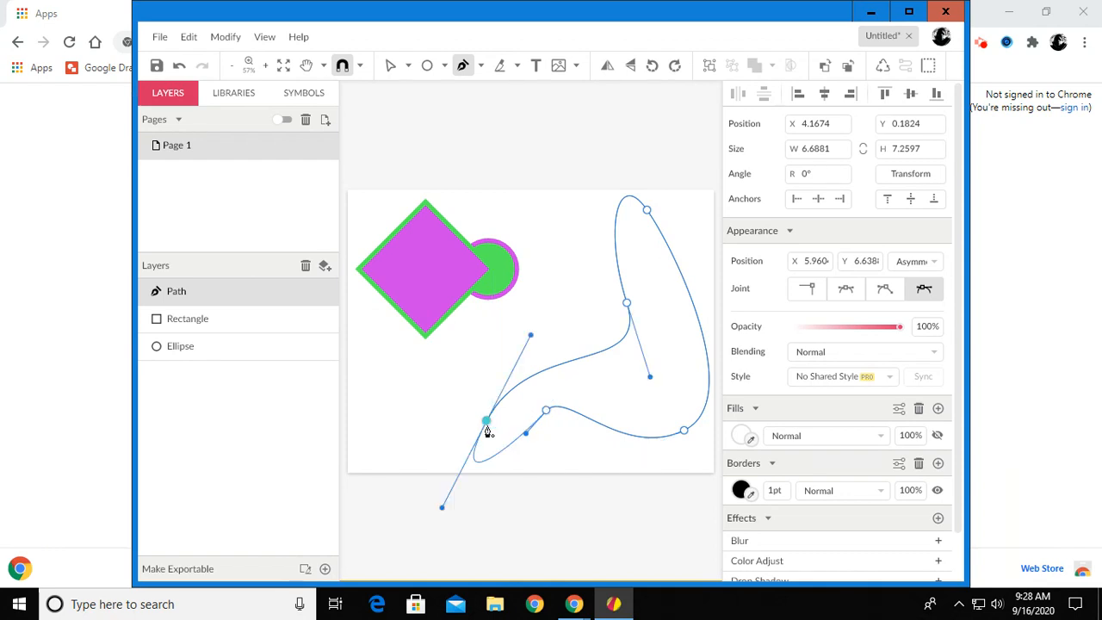
pyautogui.moveTo(489, 420); pyautogui.dragTo(492, 382)
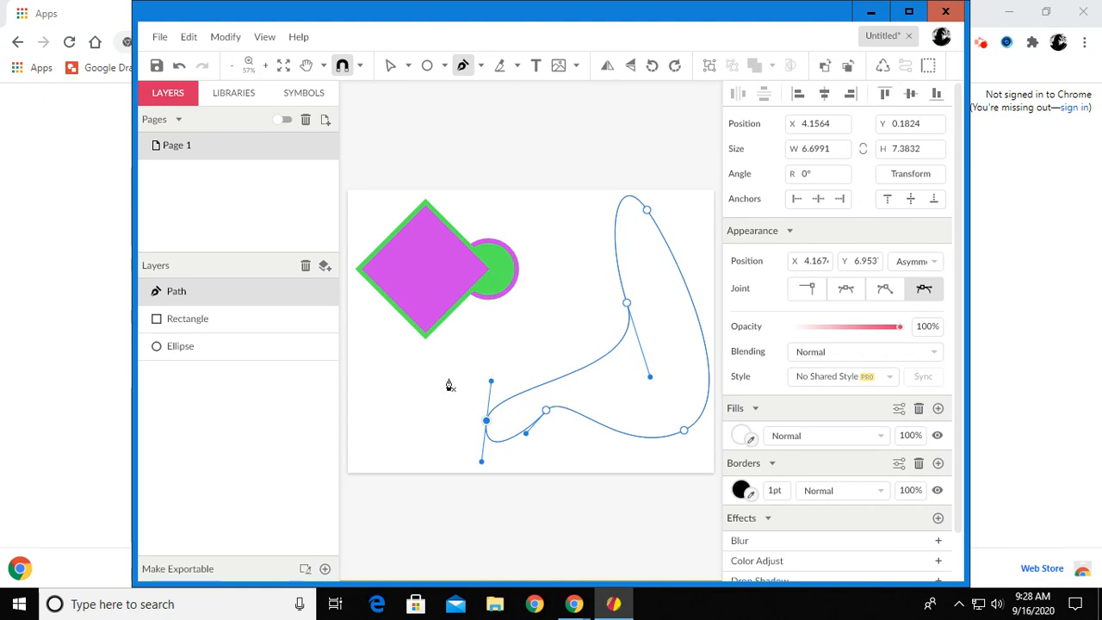
# Select the diamond, the circle and the curved path together with the Pointer tool and delete them
pyautogui.click(389, 67)
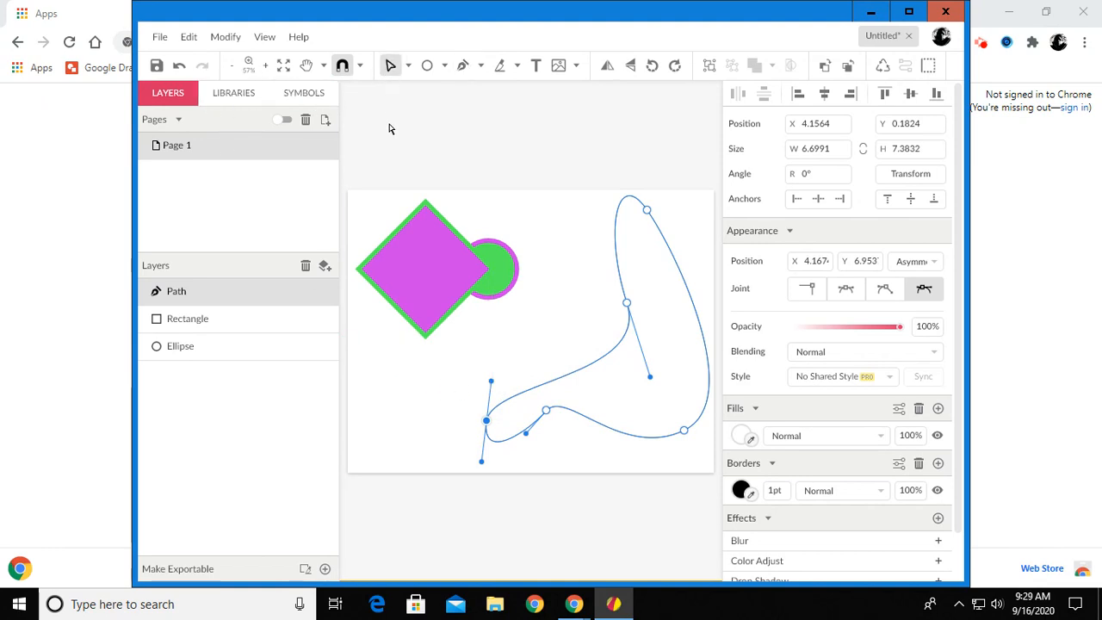
pyautogui.click(408, 67)
pyautogui.click(439, 90)
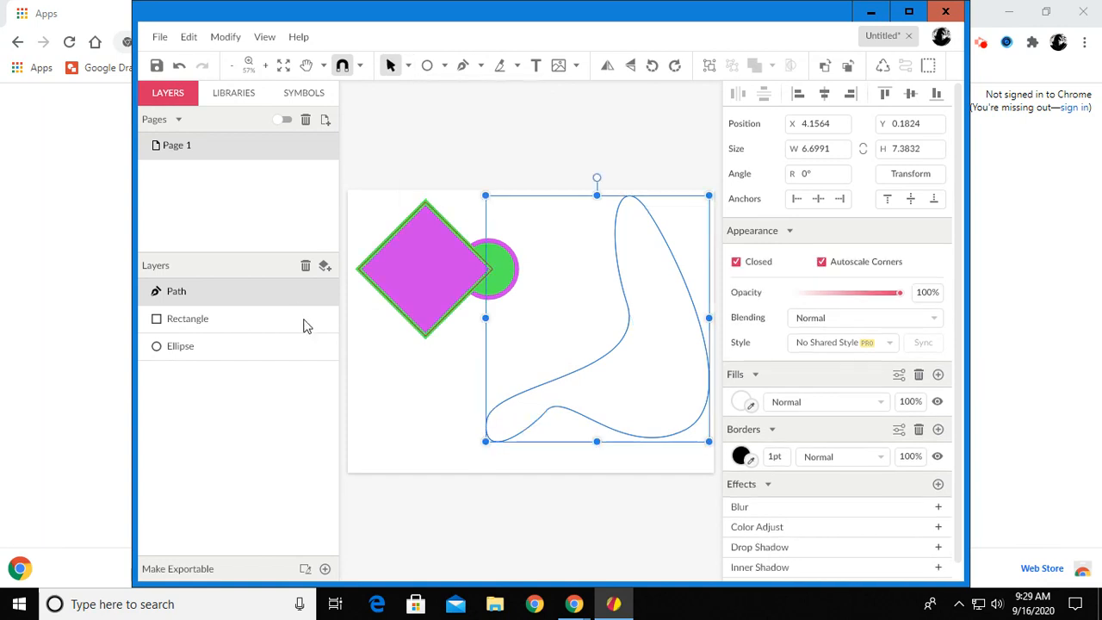
pyautogui.click(369, 394)
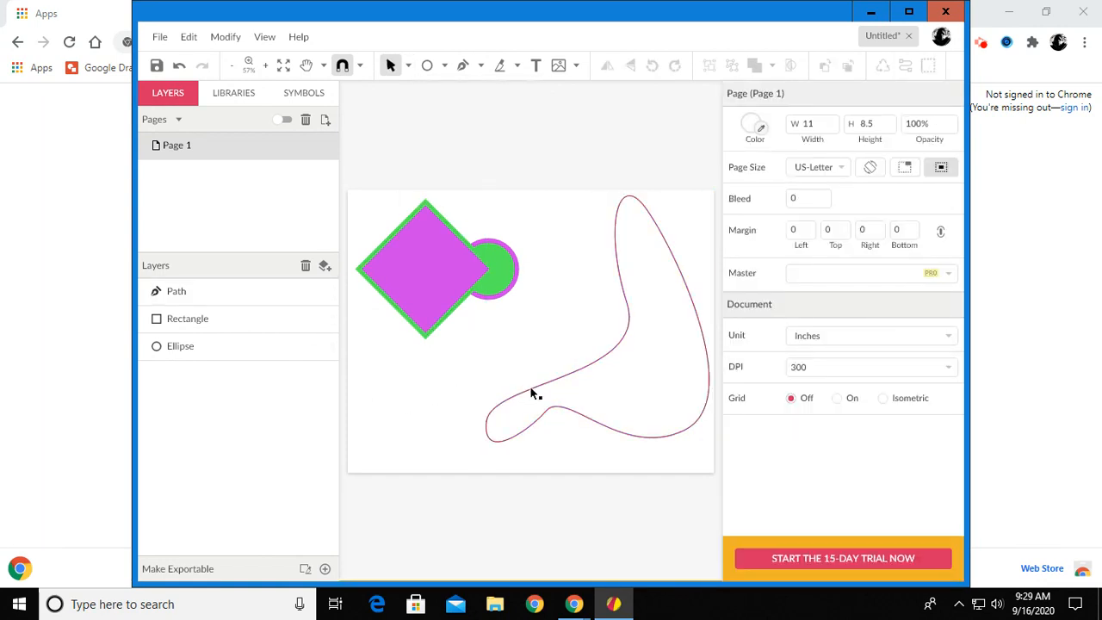
pyautogui.click(533, 390)
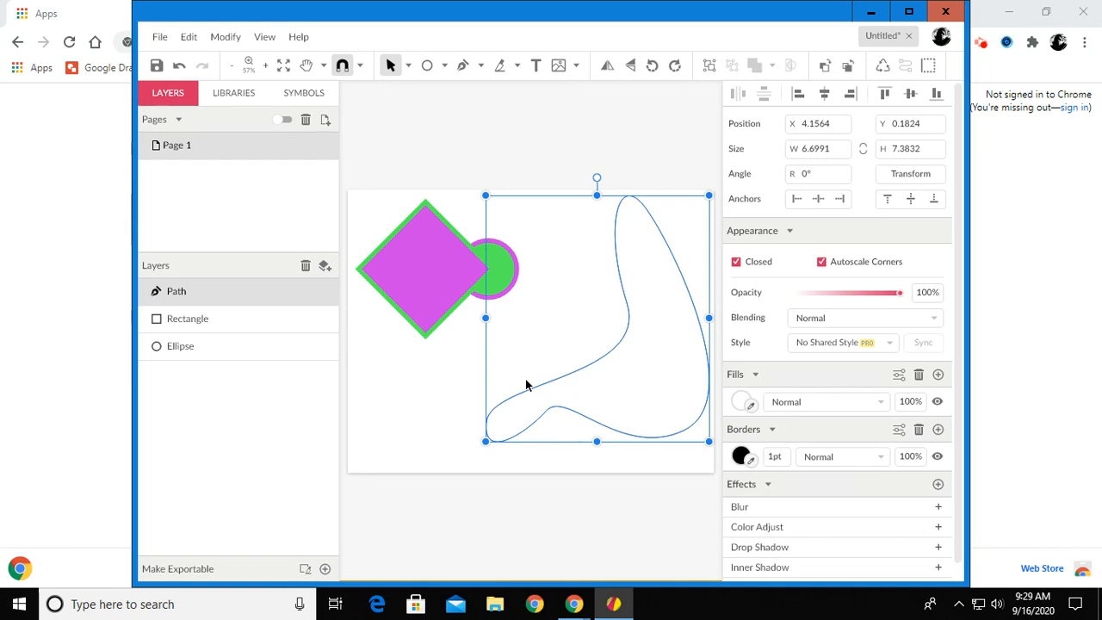
pyautogui.moveTo(377, 211); pyautogui.dragTo(677, 455)
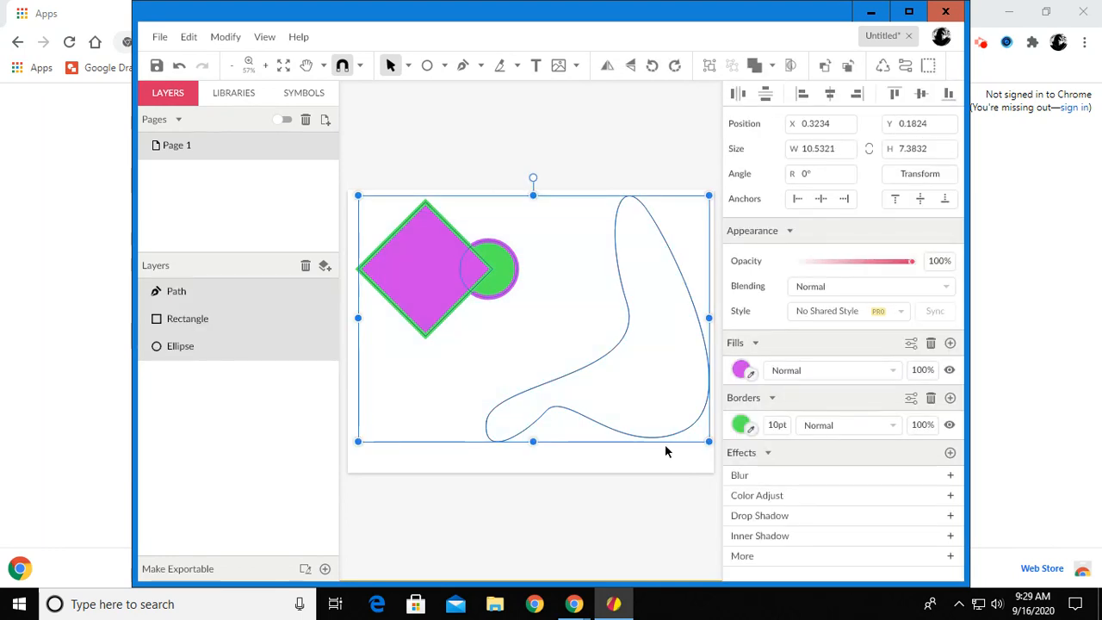
pyautogui.press('Delete')
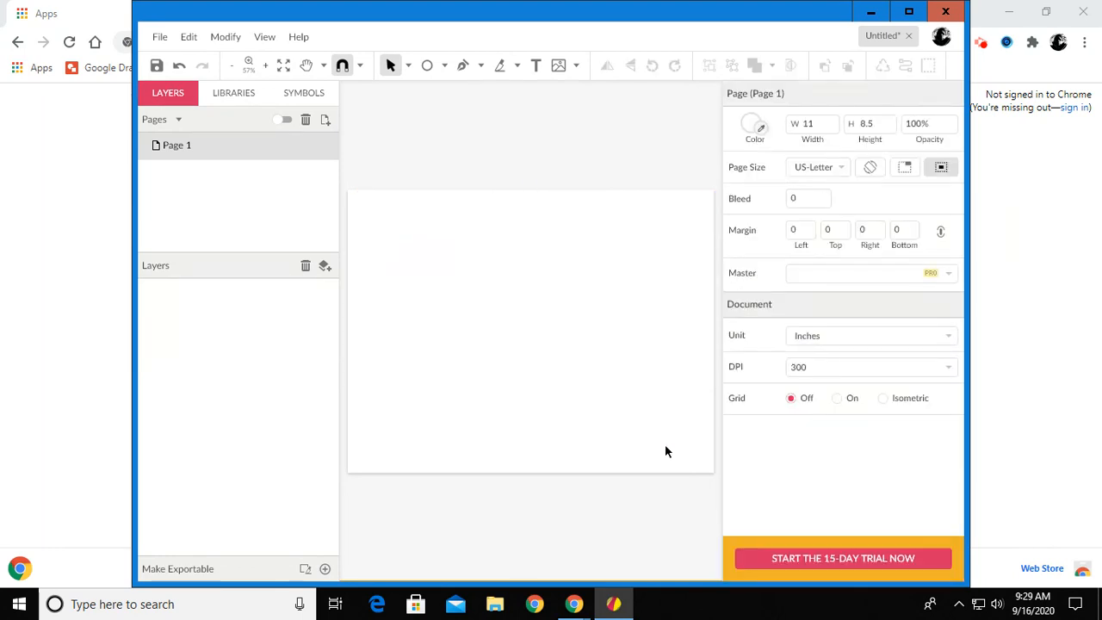
# Draw a closed hand outline with a thumb and four fingers, about 5.74 by 8.33 in, using curved Pen tool points and a straight wrist edge
pyautogui.click(481, 67)
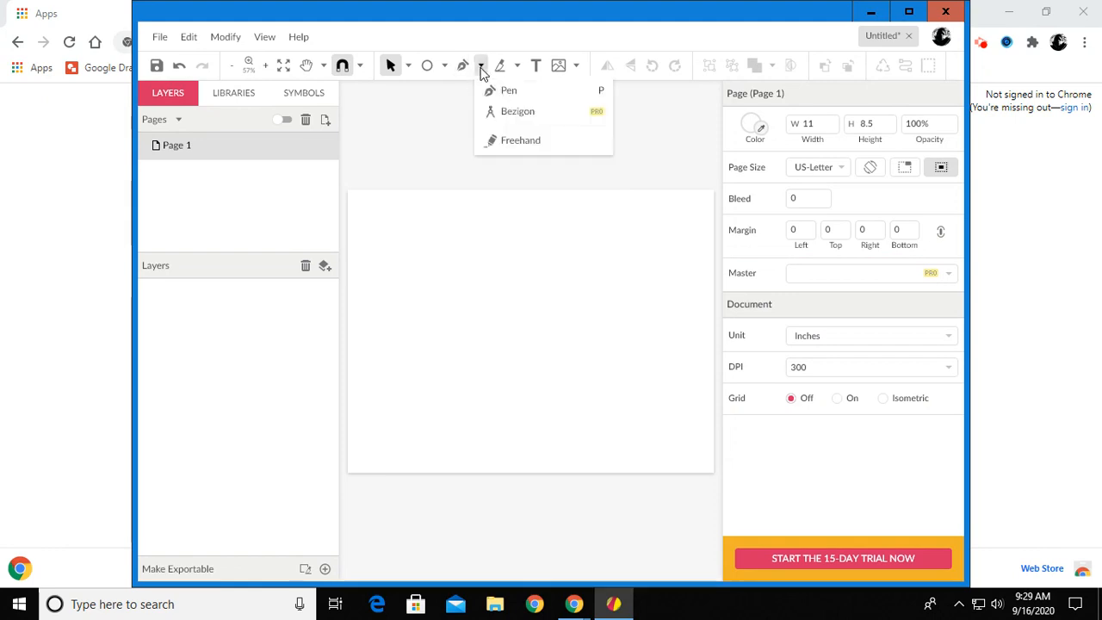
pyautogui.click(506, 90)
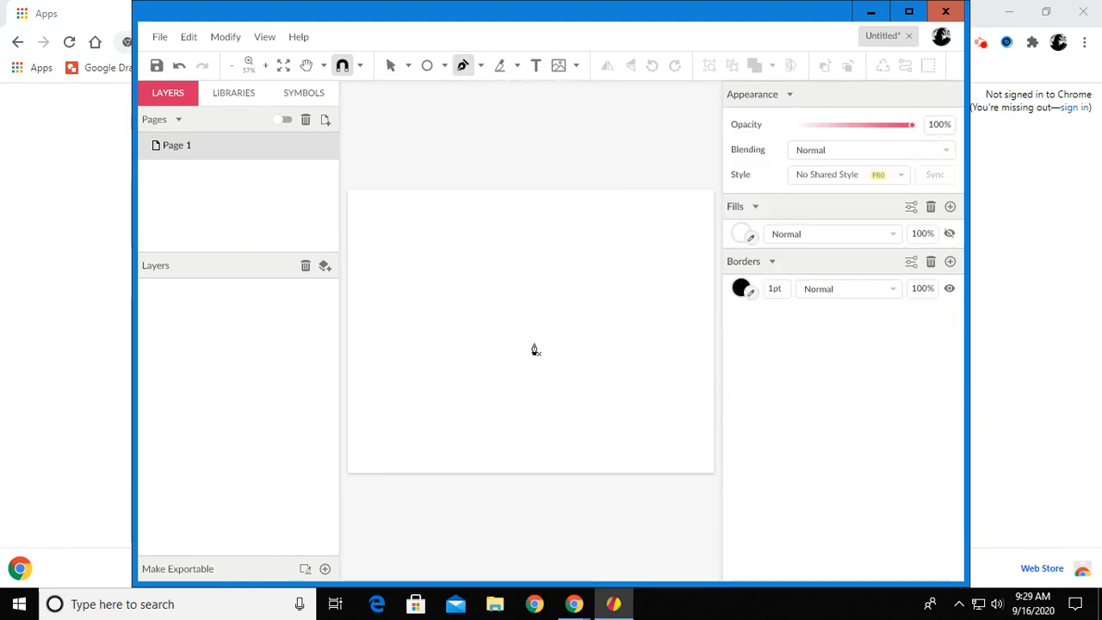
pyautogui.click(486, 461)
pyautogui.moveTo(467, 359); pyautogui.dragTo(531, 317)
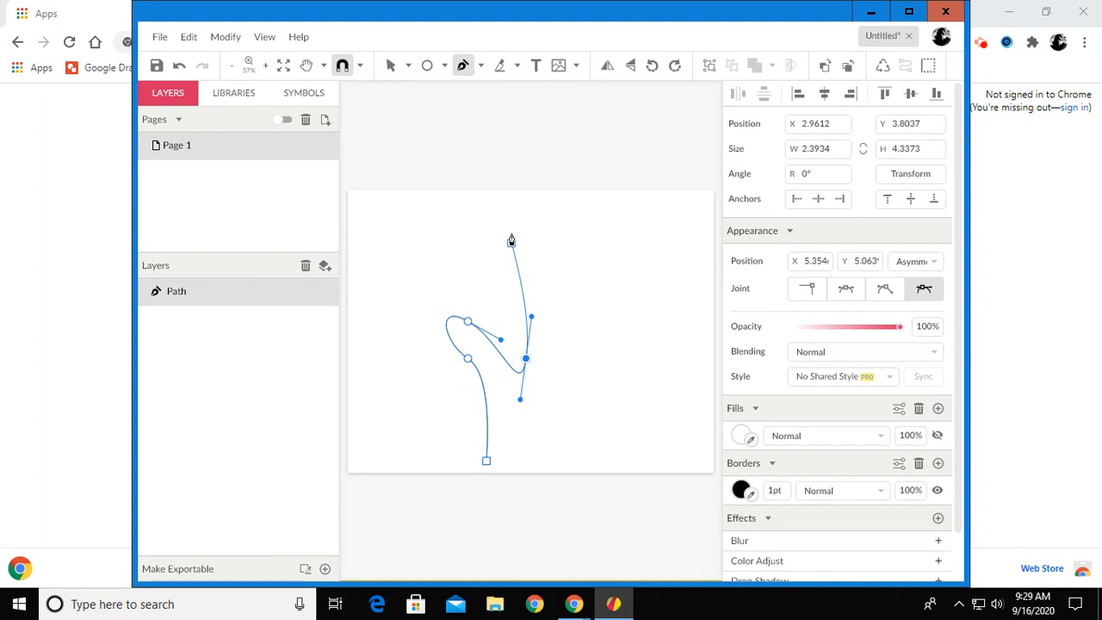
pyautogui.moveTo(520, 199); pyautogui.dragTo(545, 229)
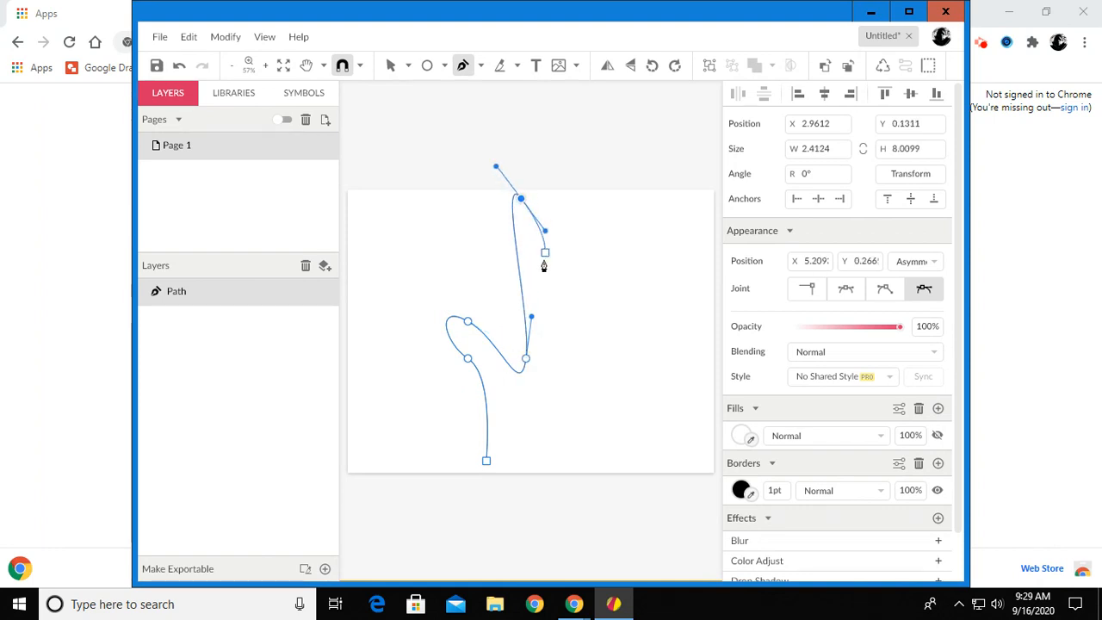
pyautogui.moveTo(547, 344); pyautogui.dragTo(561, 324)
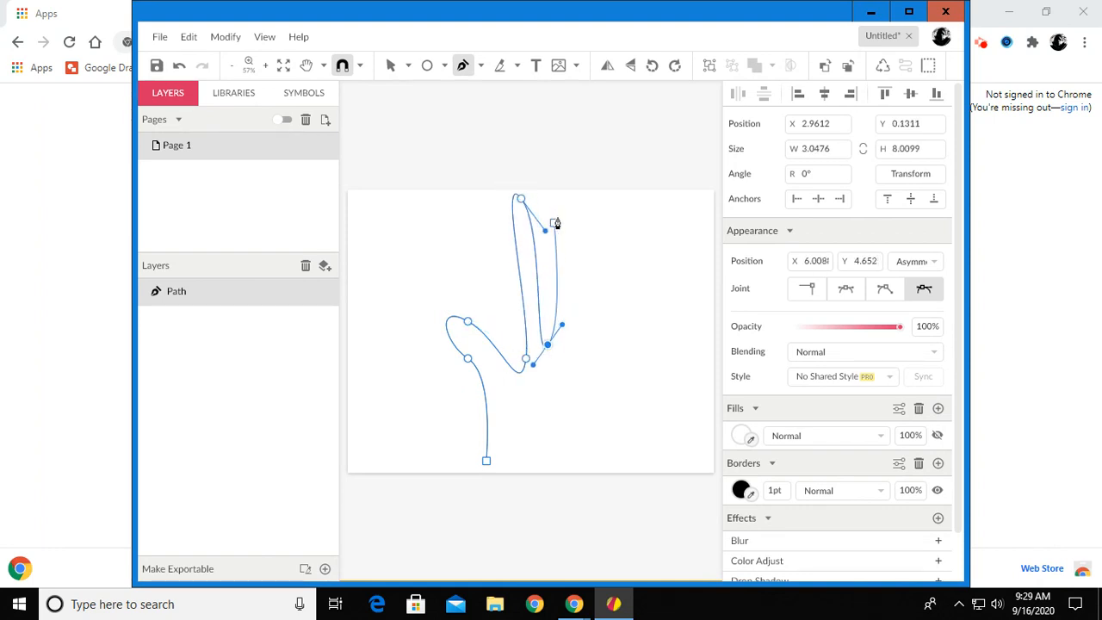
pyautogui.moveTo(570, 199); pyautogui.dragTo(583, 233)
pyautogui.moveTo(578, 340); pyautogui.dragTo(595, 314)
pyautogui.moveTo(607, 201); pyautogui.dragTo(618, 234)
pyautogui.moveTo(607, 353); pyautogui.dragTo(621, 334)
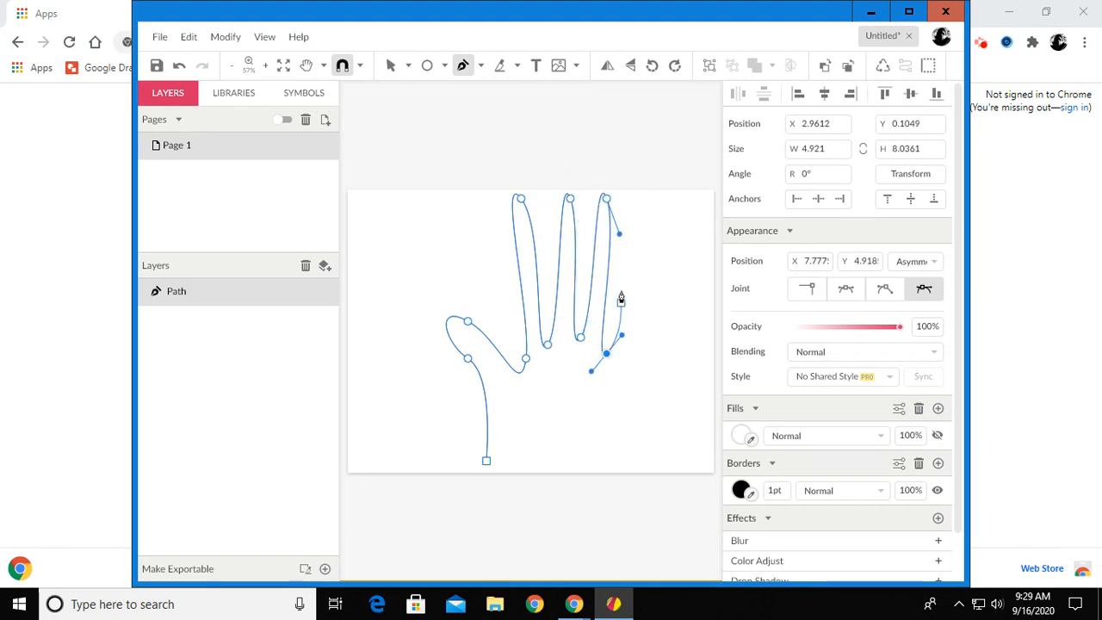
pyautogui.moveTo(635, 226); pyautogui.dragTo(643, 257)
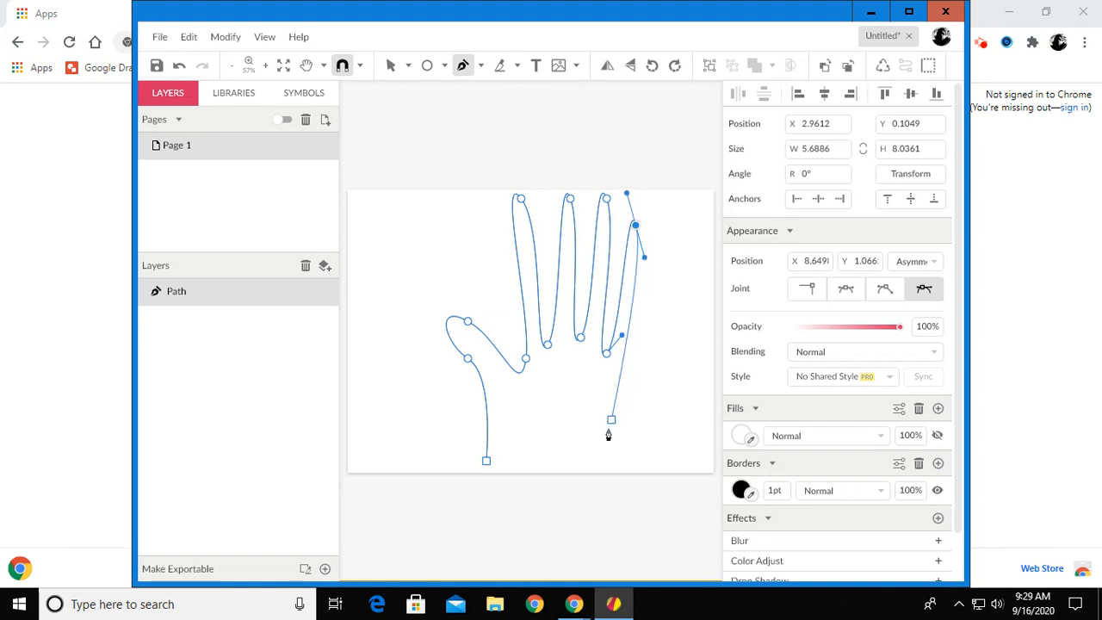
pyautogui.click(606, 470)
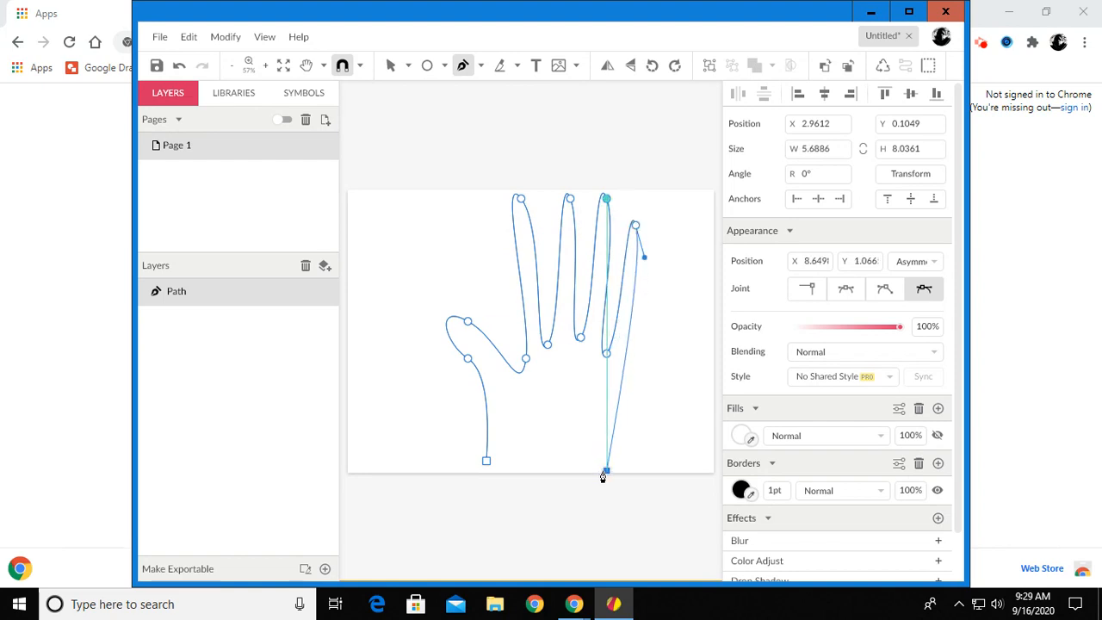
pyautogui.click(486, 466)
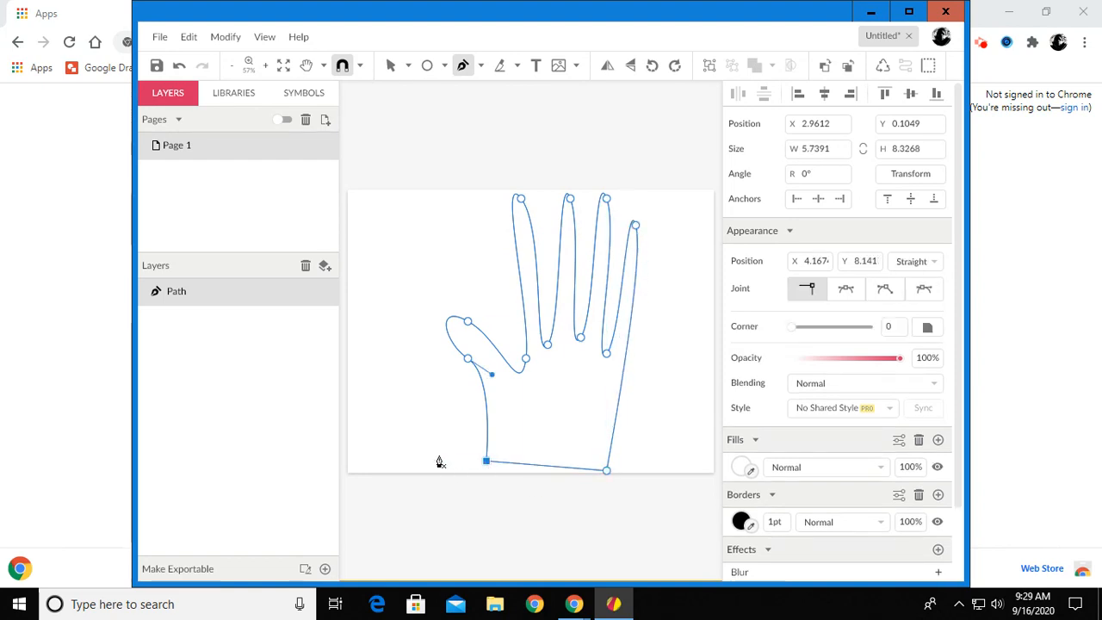
# Reshape the hand outline's thumb with the Subselect tool, moving the thumb base and the thumb-side wrist corner inward
pyautogui.click(390, 65)
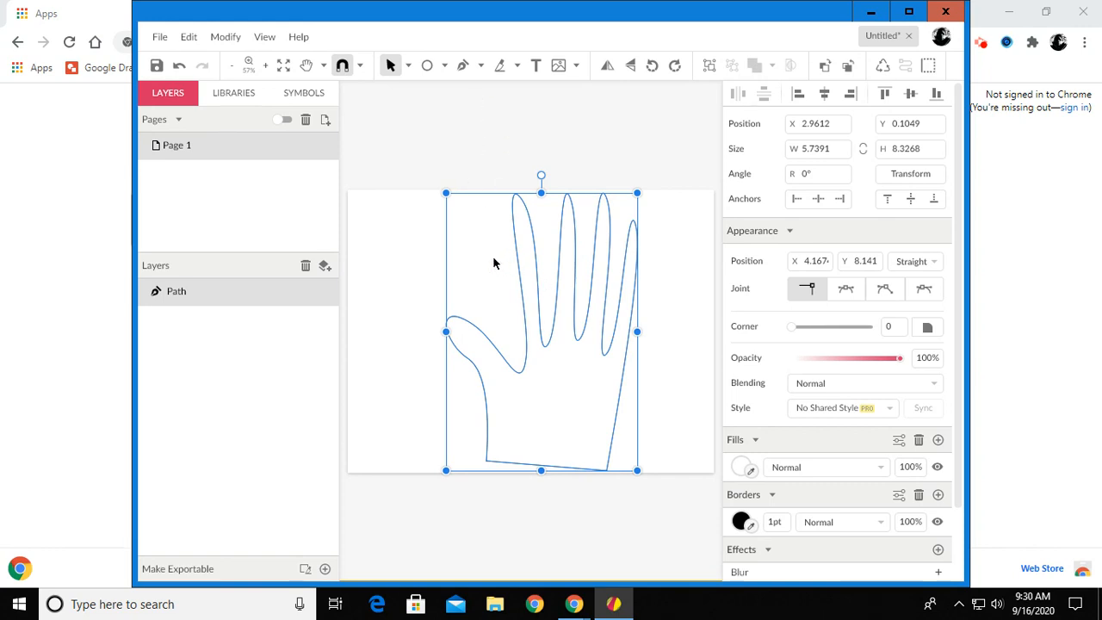
pyautogui.click(409, 65)
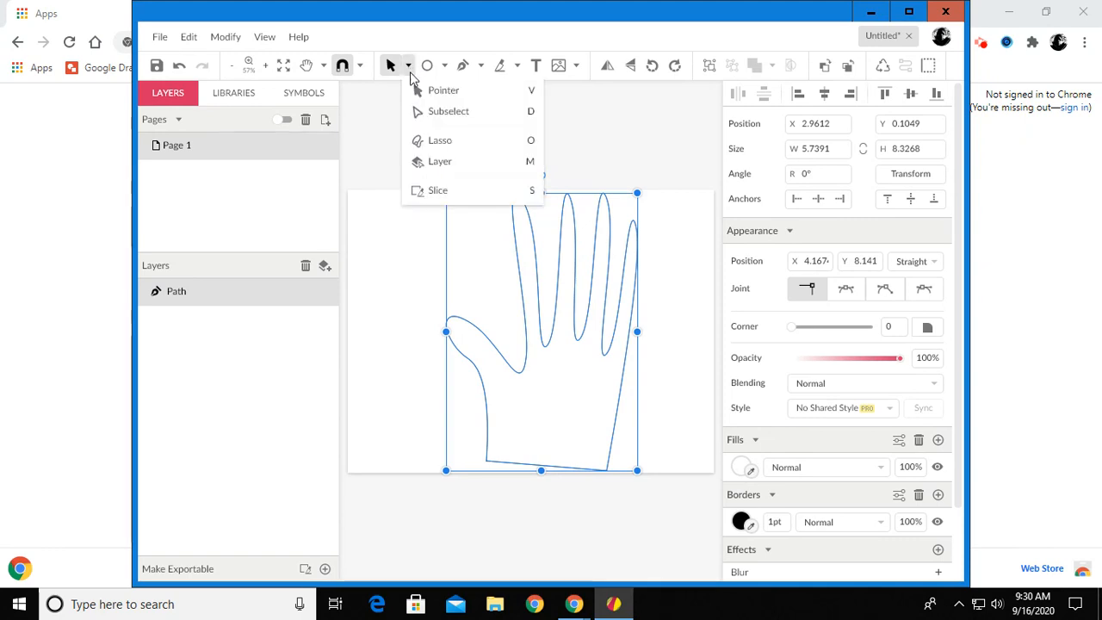
pyautogui.click(424, 113)
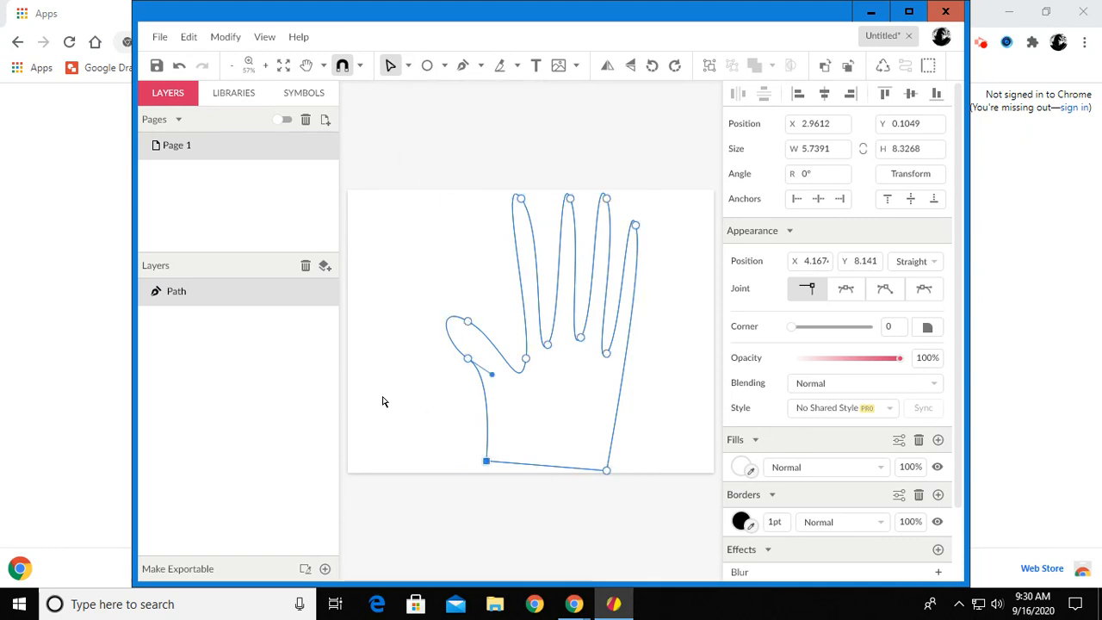
pyautogui.click(467, 322)
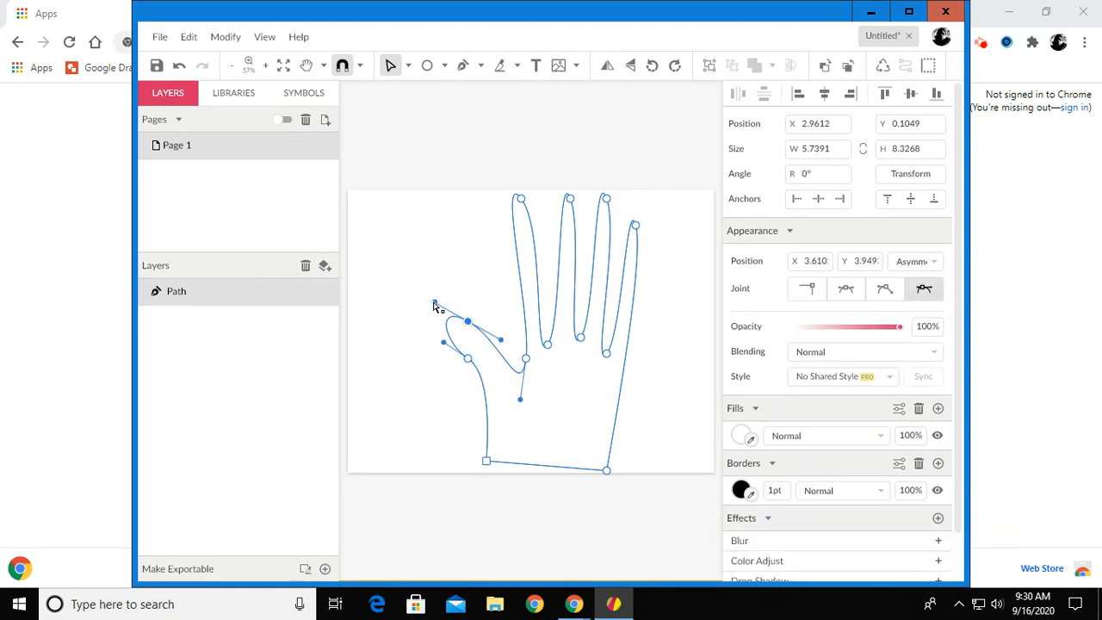
pyautogui.moveTo(436, 303); pyautogui.dragTo(432, 319)
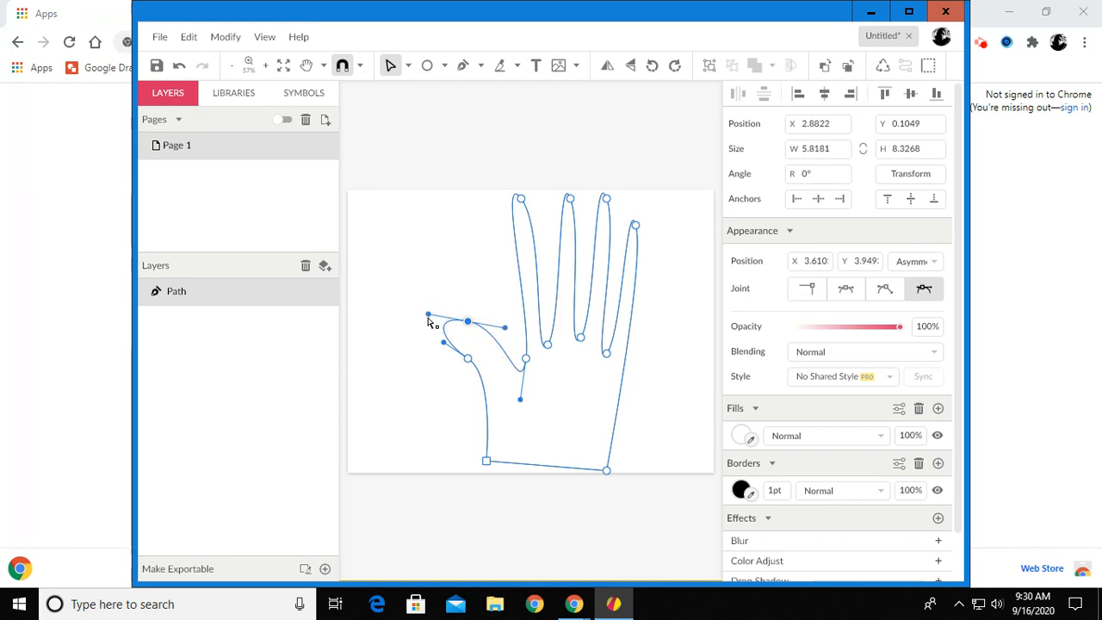
pyautogui.click(468, 360)
pyautogui.moveTo(446, 347); pyautogui.dragTo(483, 372)
pyautogui.moveTo(487, 462); pyautogui.dragTo(511, 461)
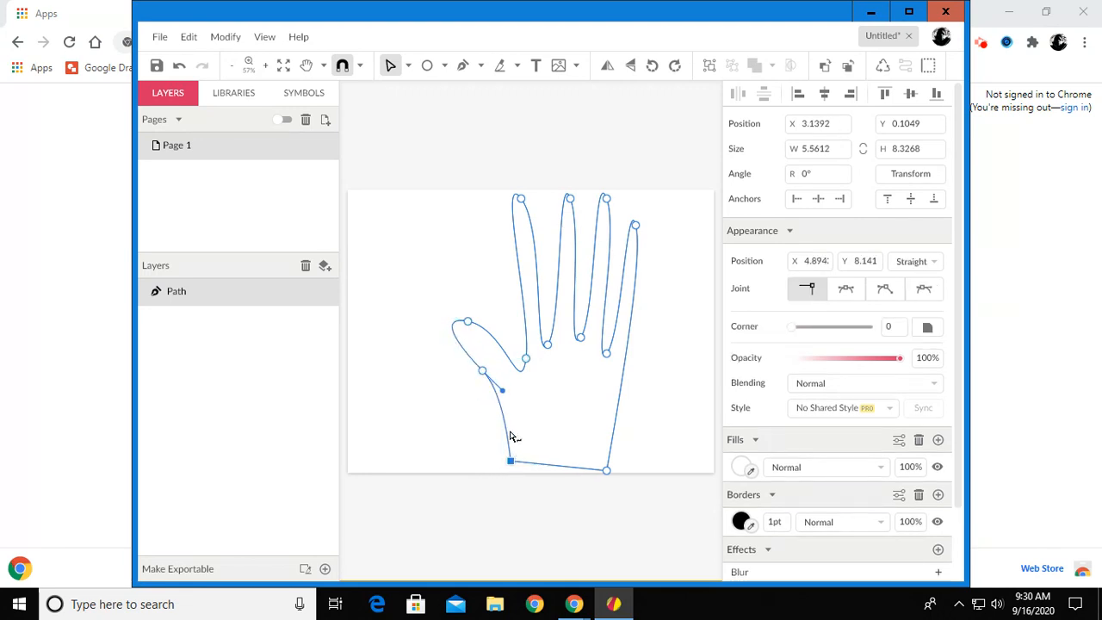
# Widen and round the index finger by adjusting its tip and base curves, and raise the valleys on both sides of the middle finger
pyautogui.click(526, 360)
pyautogui.moveTo(520, 402); pyautogui.dragTo(511, 384)
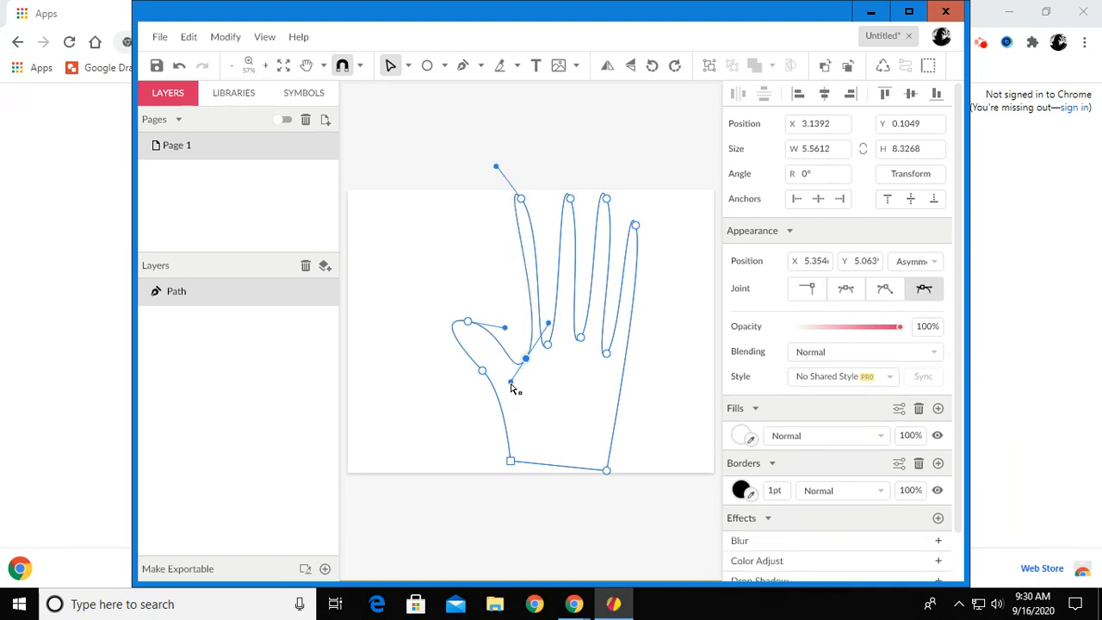
pyautogui.click(547, 345)
pyautogui.moveTo(548, 345); pyautogui.dragTo(558, 354)
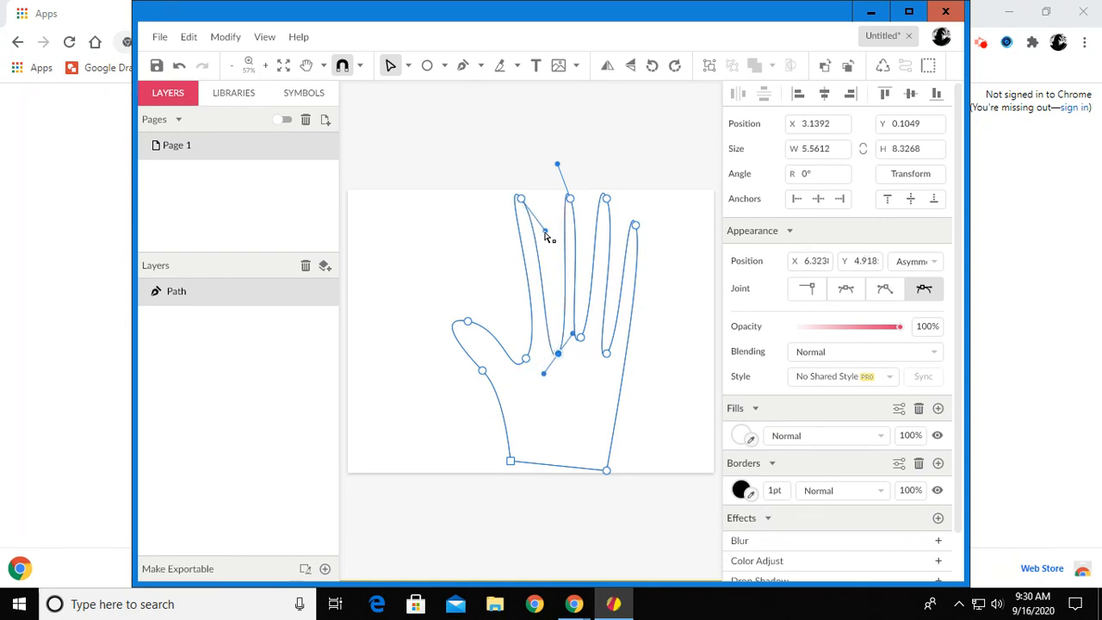
pyautogui.click(522, 200)
pyautogui.moveTo(497, 168); pyautogui.dragTo(500, 200)
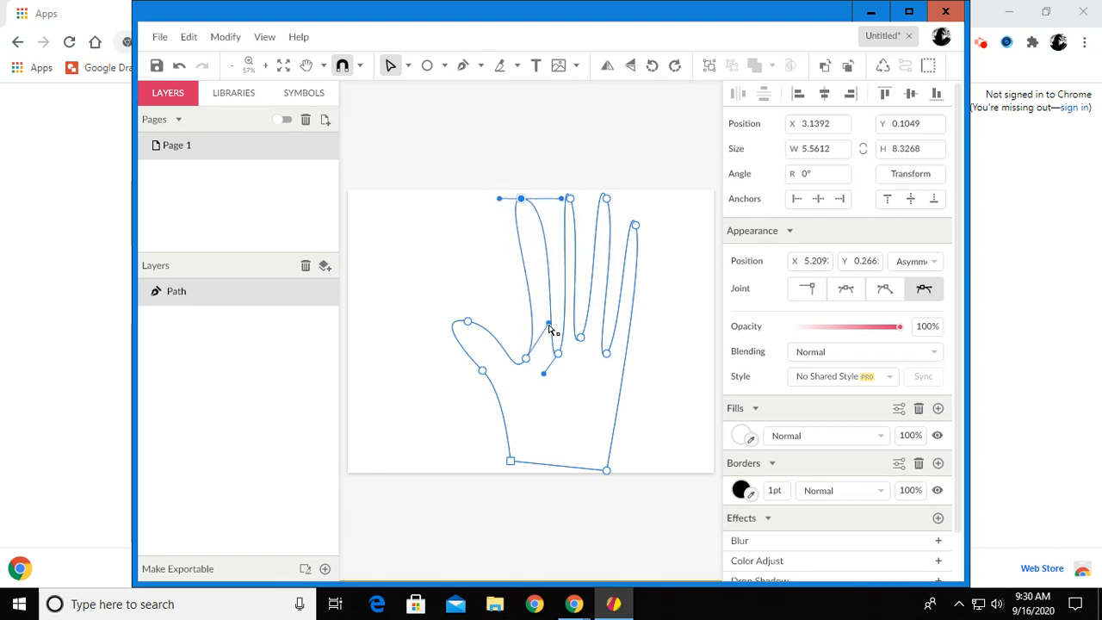
pyautogui.moveTo(549, 325); pyautogui.dragTo(535, 312)
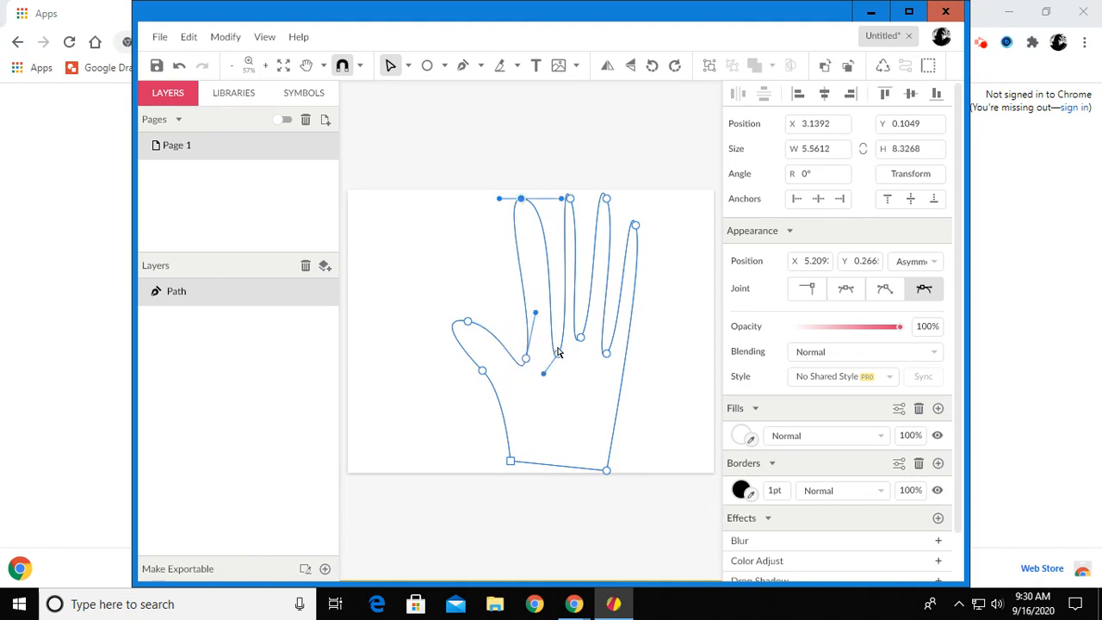
pyautogui.moveTo(559, 355)
pyautogui.mouseDown()
pyautogui.moveTo(558, 322)
pyautogui.moveTo(580, 322)
pyautogui.moveTo(562, 336)
pyautogui.mouseUp()
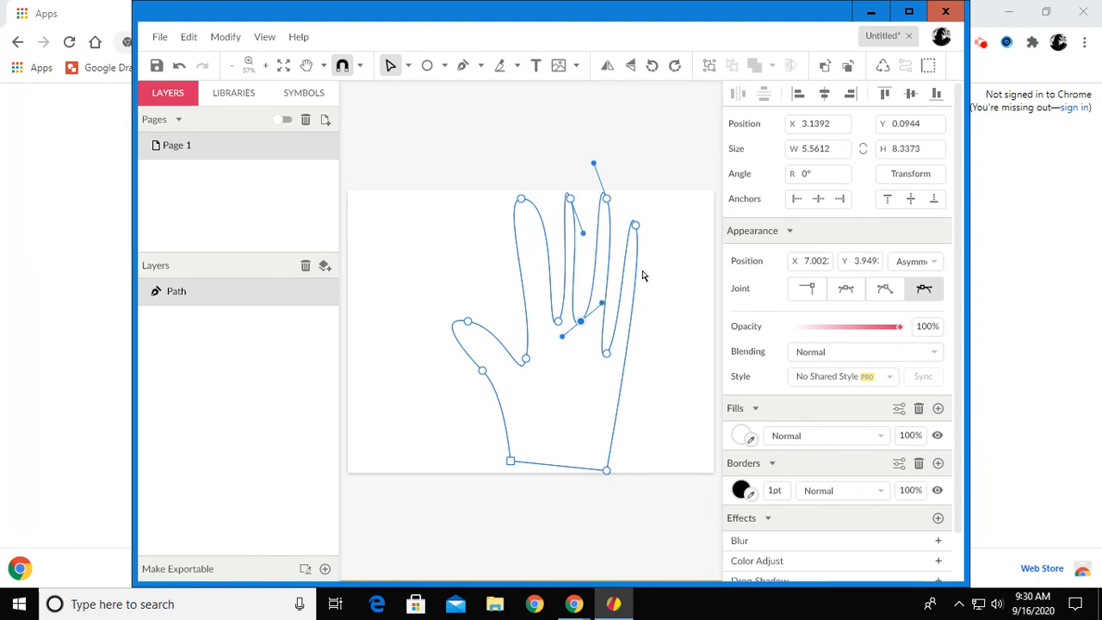
# Spread the little and ring fingers outward, and widen the middle finger with its tip raised above the page edge
pyautogui.moveTo(639, 233); pyautogui.dragTo(671, 245)
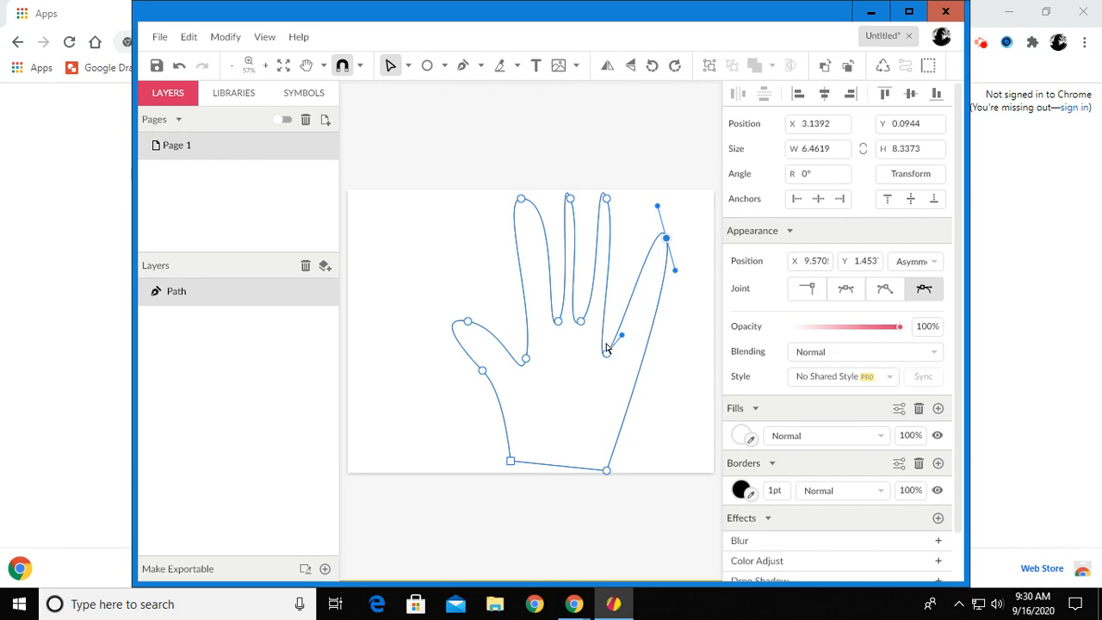
pyautogui.moveTo(607, 358); pyautogui.dragTo(629, 353)
pyautogui.moveTo(609, 200); pyautogui.dragTo(632, 201)
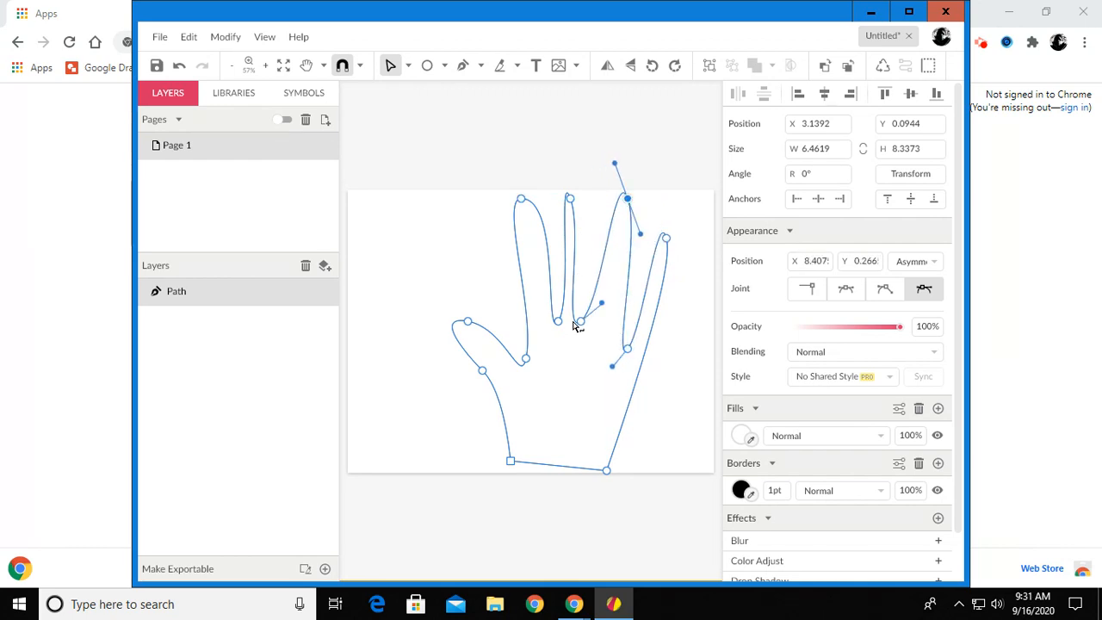
pyautogui.moveTo(583, 320); pyautogui.dragTo(603, 321)
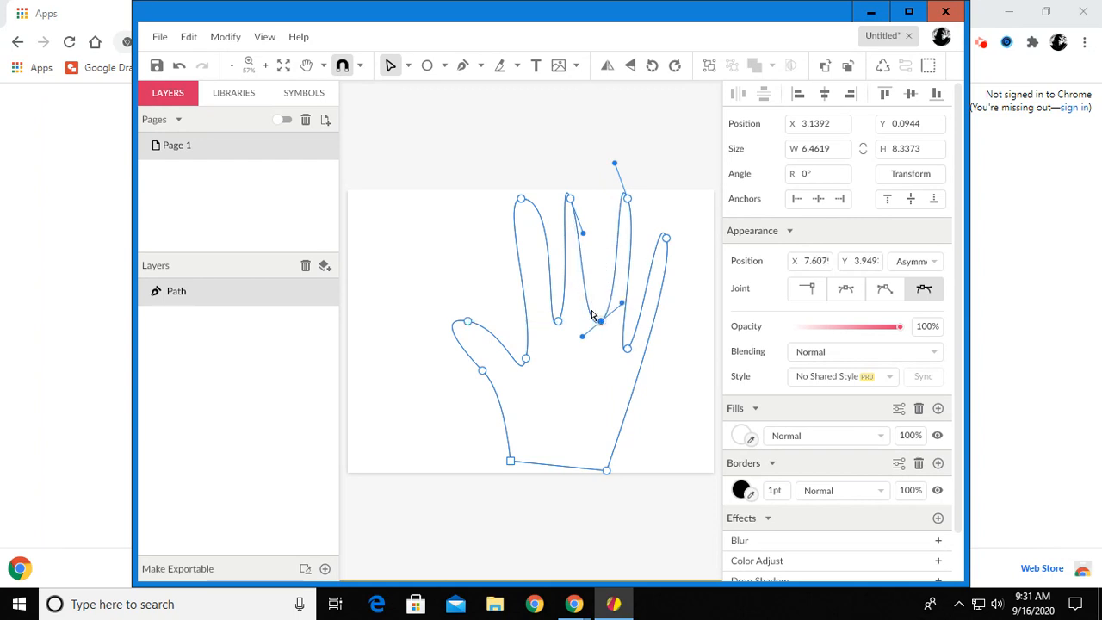
pyautogui.moveTo(585, 232); pyautogui.dragTo(570, 183)
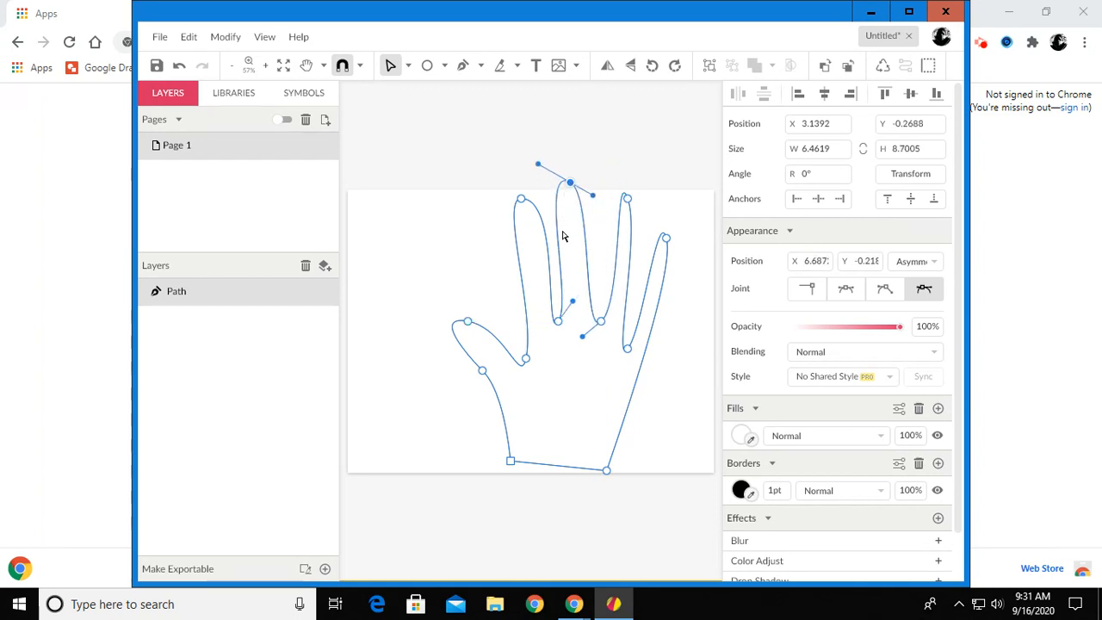
pyautogui.moveTo(602, 322)
pyautogui.mouseDown()
pyautogui.moveTo(594, 338)
pyautogui.moveTo(577, 332)
pyautogui.moveTo(608, 326)
pyautogui.mouseUp()
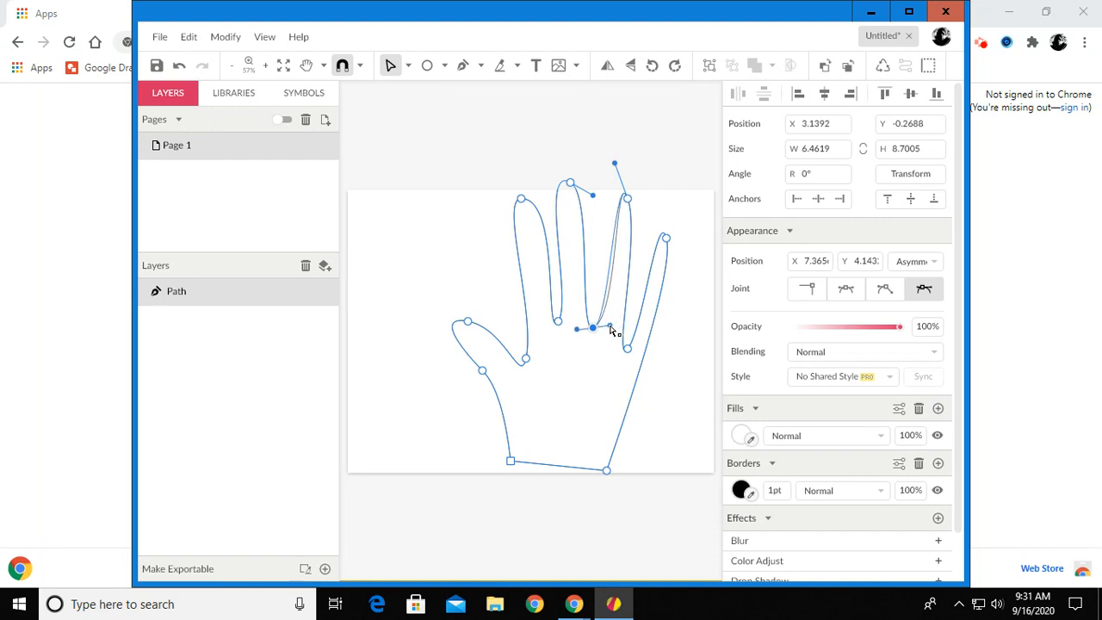
# Round the ring fingertip, adjust the little finger's tip and inner valley, and level the wrist edge horizontally
pyautogui.click(627, 199)
pyautogui.moveTo(639, 234); pyautogui.dragTo(646, 211)
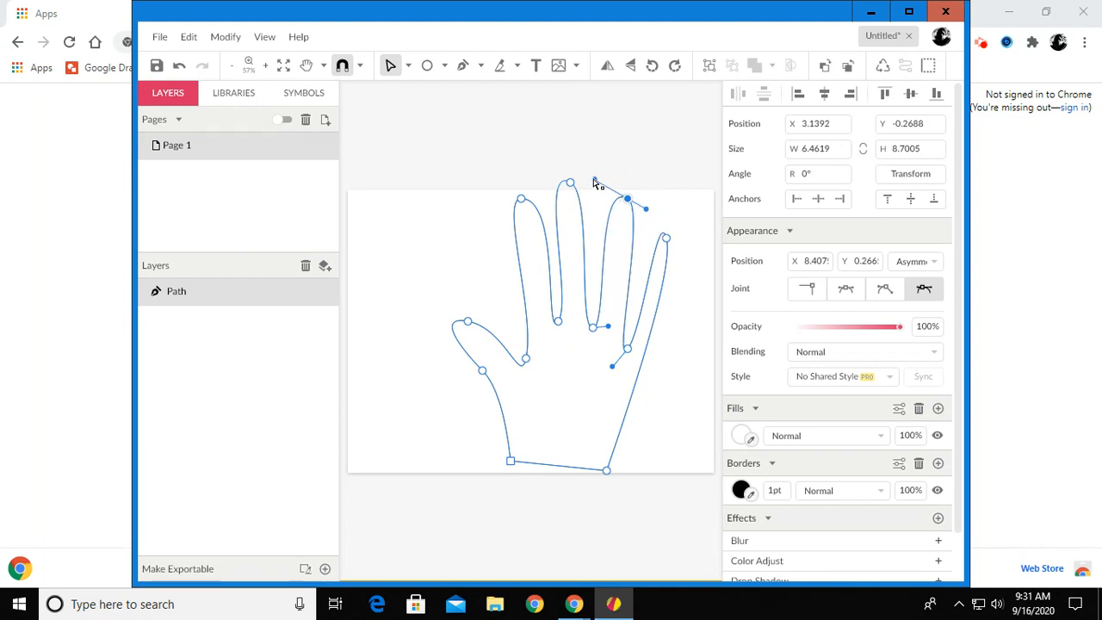
pyautogui.moveTo(594, 180); pyautogui.dragTo(602, 193)
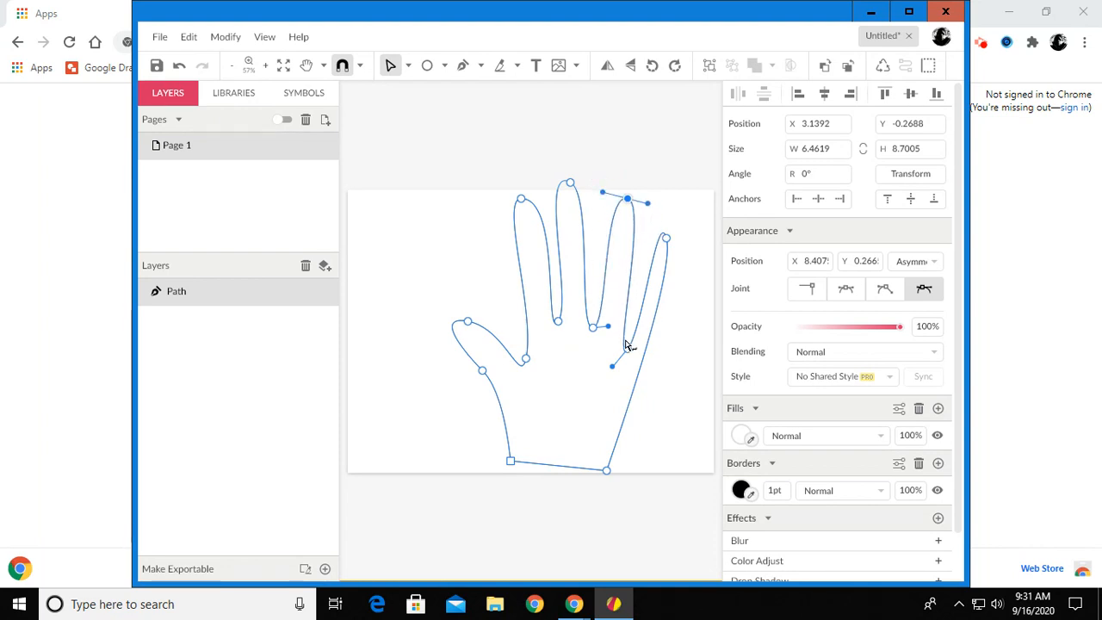
pyautogui.moveTo(628, 342); pyautogui.dragTo(641, 329)
pyautogui.moveTo(666, 238); pyautogui.dragTo(667, 245)
pyautogui.moveTo(608, 471); pyautogui.dragTo(616, 460)
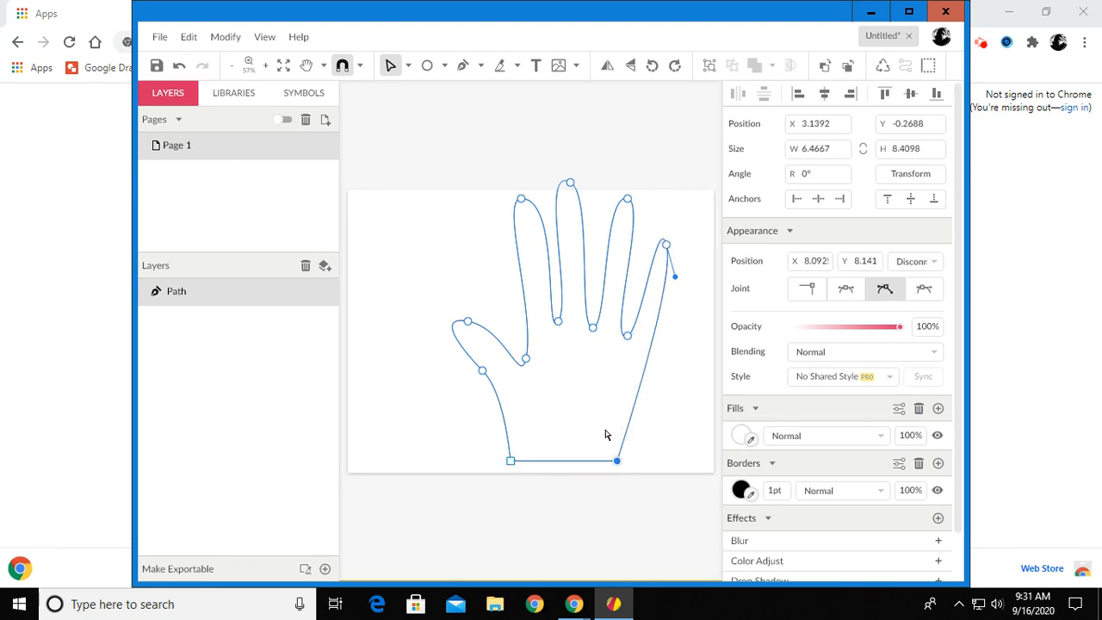
pyautogui.click(426, 204)
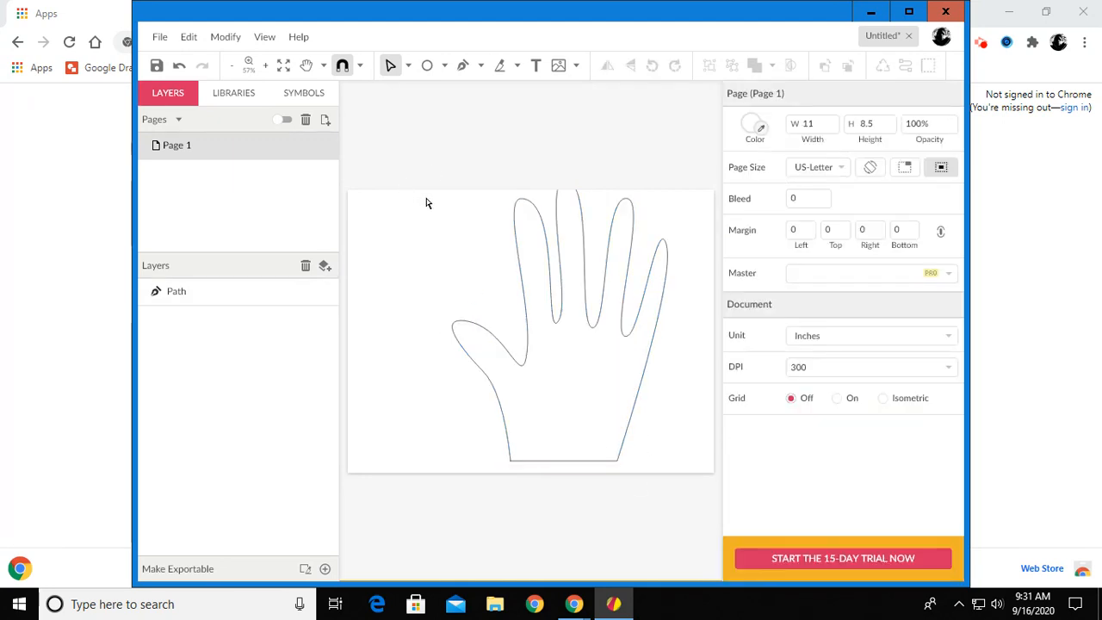
# Nudge the whole hand path down to a Y position of about -0.12 in
pyautogui.scroll(2, 472, 233)
pyautogui.scroll(-1, 472, 234)
pyautogui.click(559, 418)
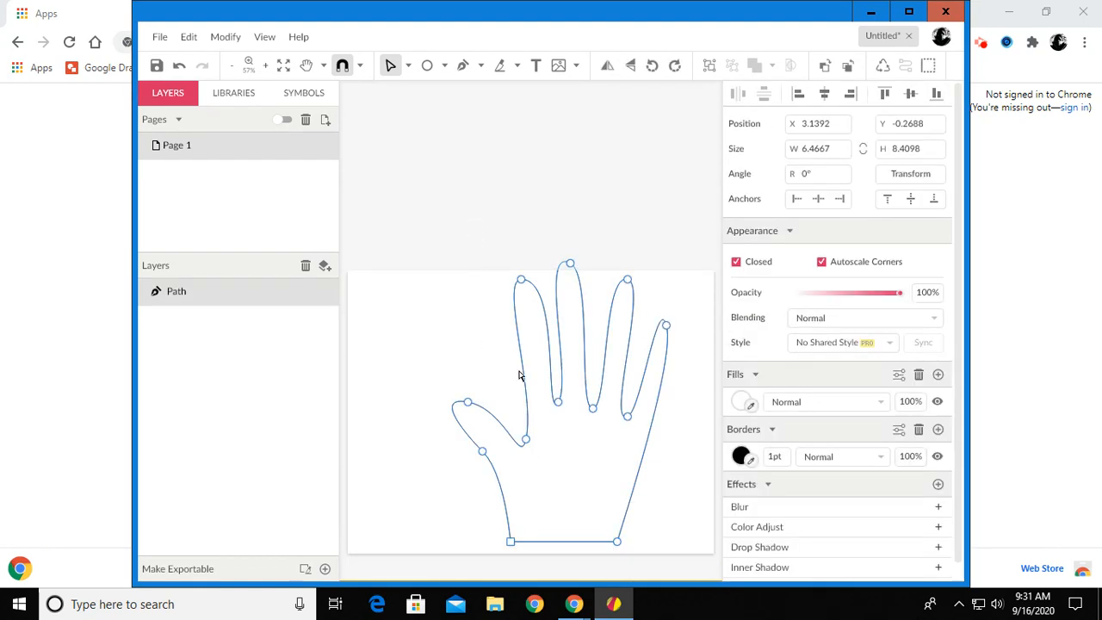
pyautogui.press('Down')
pyautogui.press('Down')
pyautogui.press('Down')
pyautogui.press('Down')
pyautogui.press('Down')
pyautogui.press('Down')
pyautogui.press('Down')
pyautogui.press('Down')
pyautogui.press('Down')
pyautogui.press('Down')
pyautogui.press('Down')
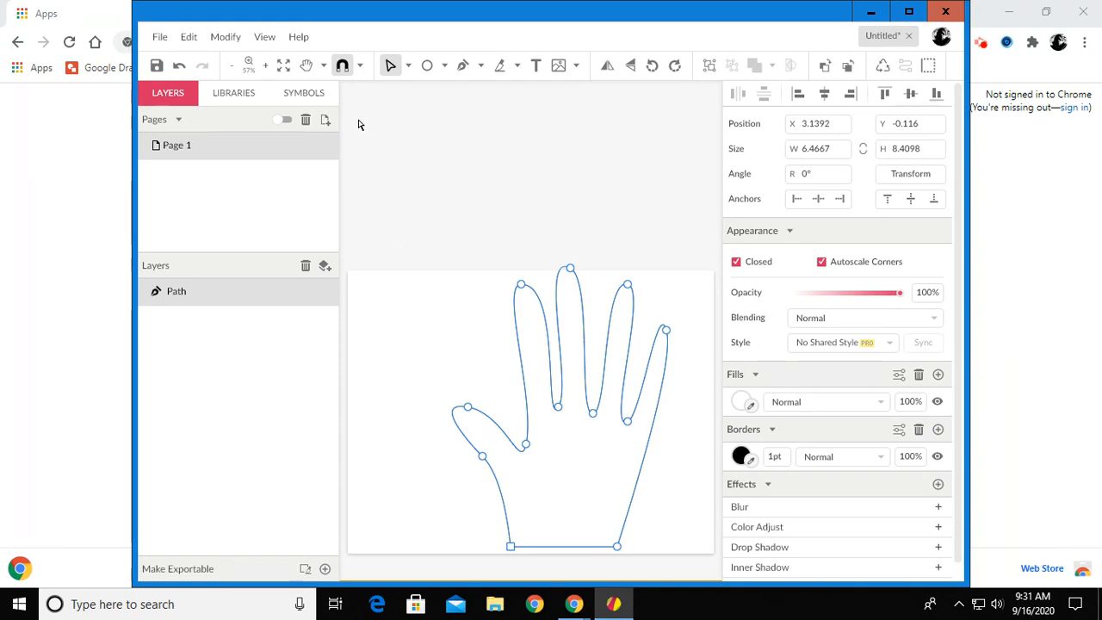
# Delete the hand outline using the Pointer tool, leaving the page empty
pyautogui.click(411, 68)
pyautogui.click(430, 93)
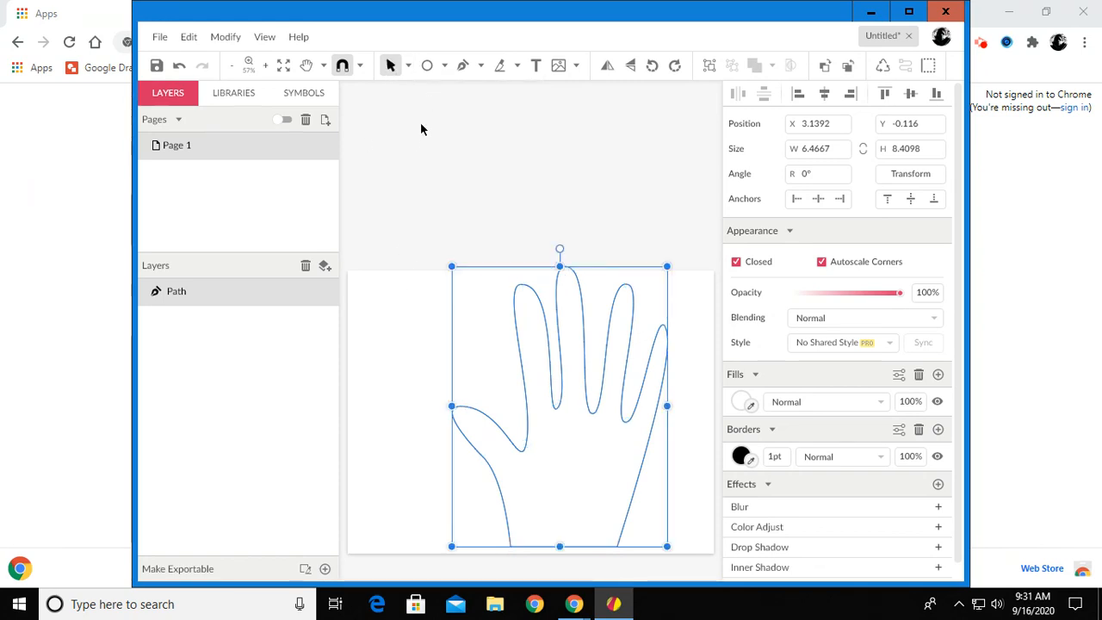
pyautogui.press('Delete')
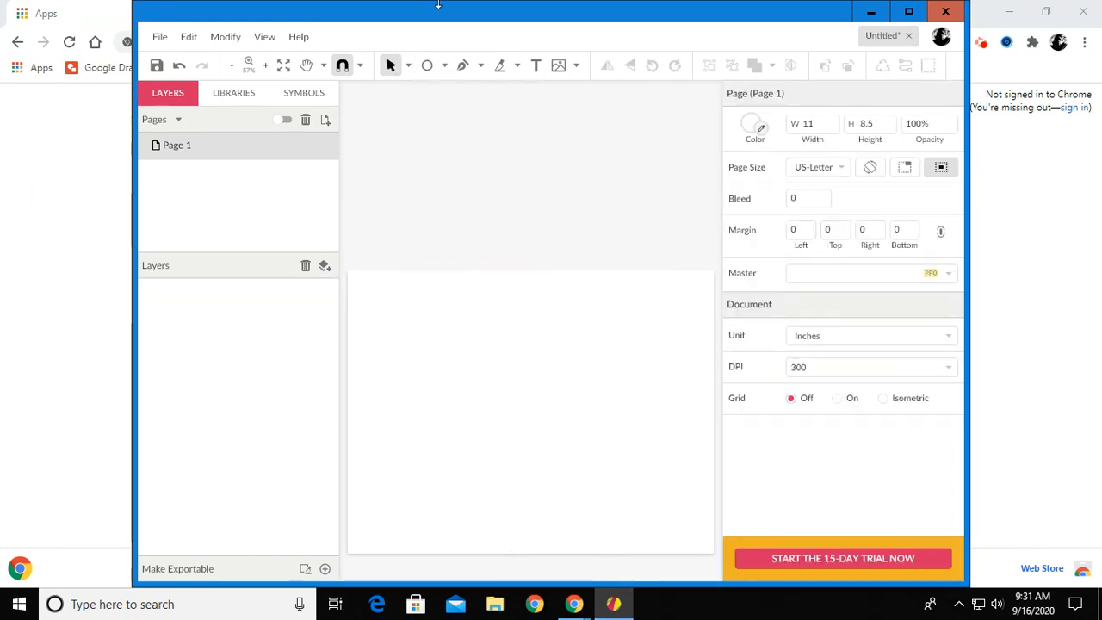
# Draw a polygon about 3.85 by 3.93 in on the page's upper left and set its points to 5
pyautogui.click(445, 67)
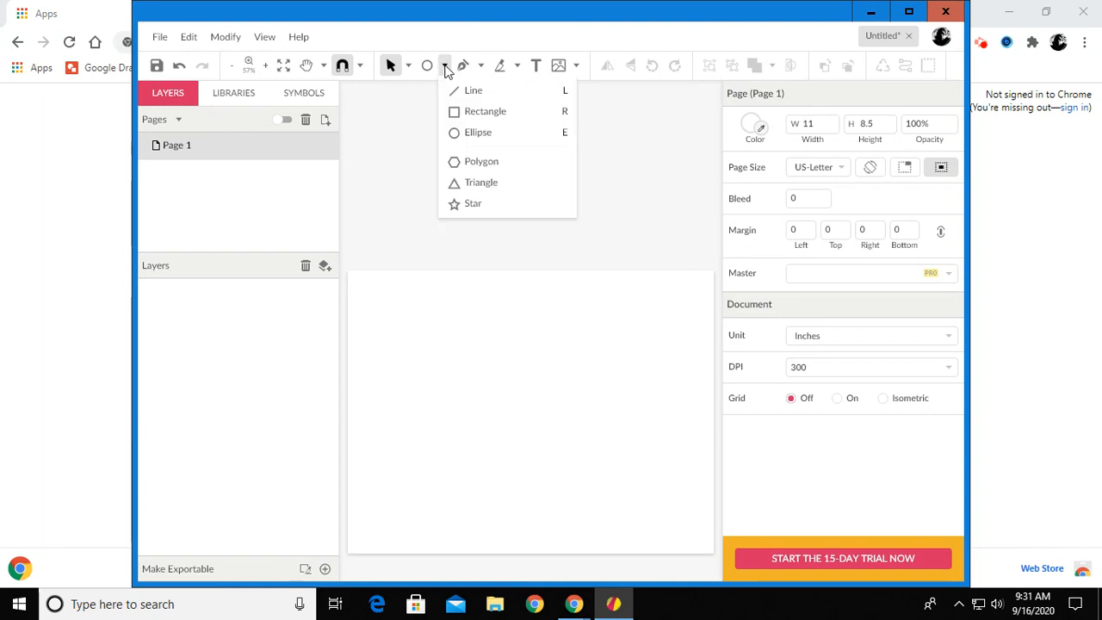
pyautogui.click(477, 172)
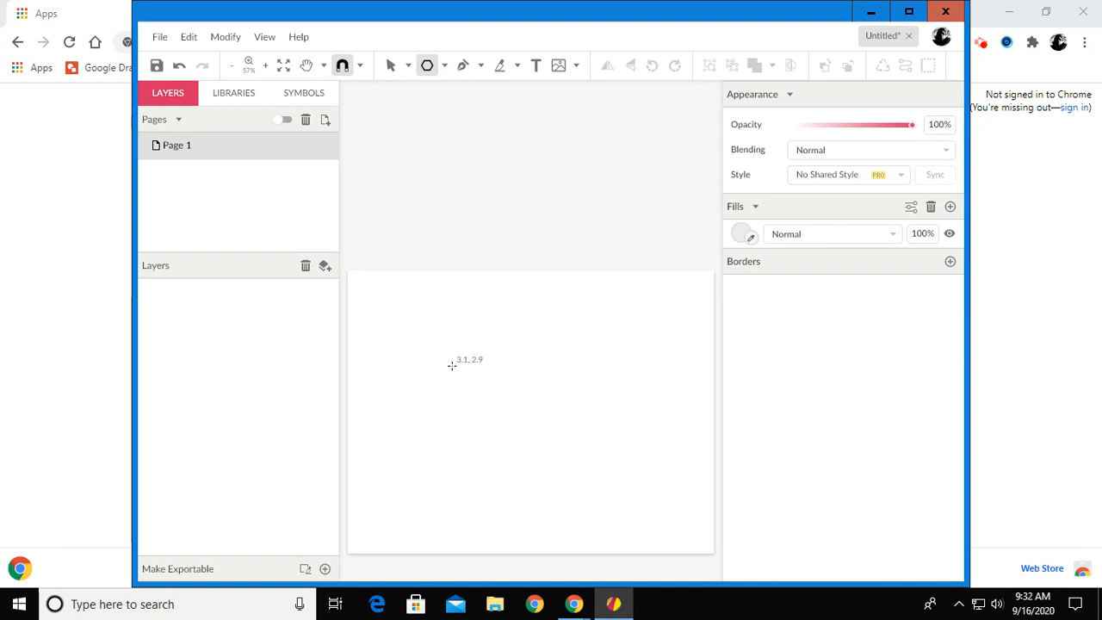
pyautogui.moveTo(452, 366); pyautogui.dragTo(485, 408)
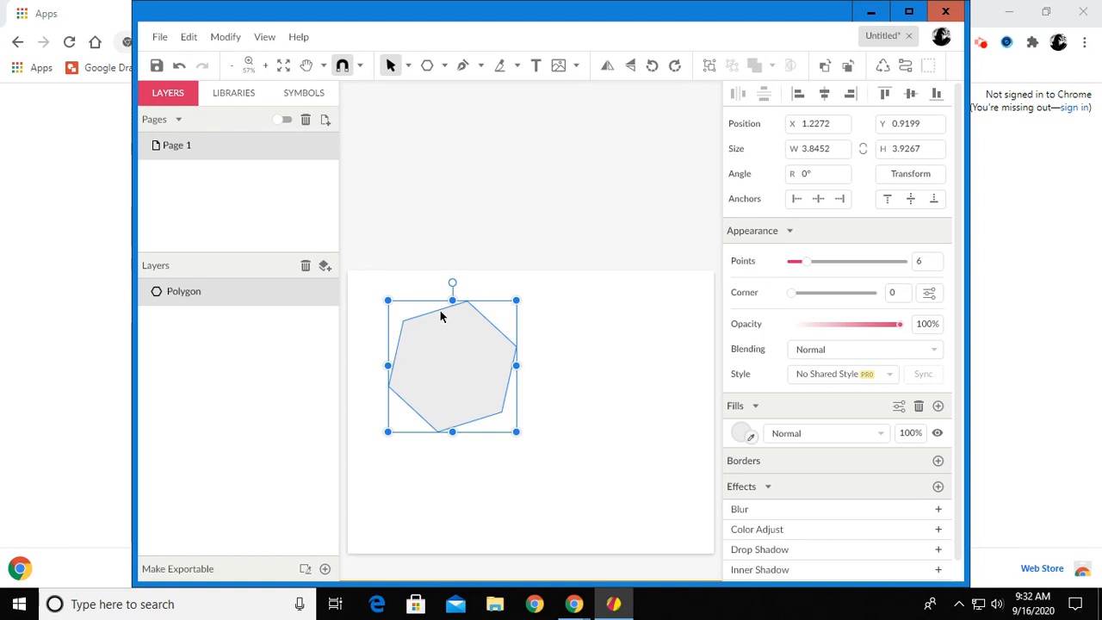
pyautogui.doubleClick(935, 261)
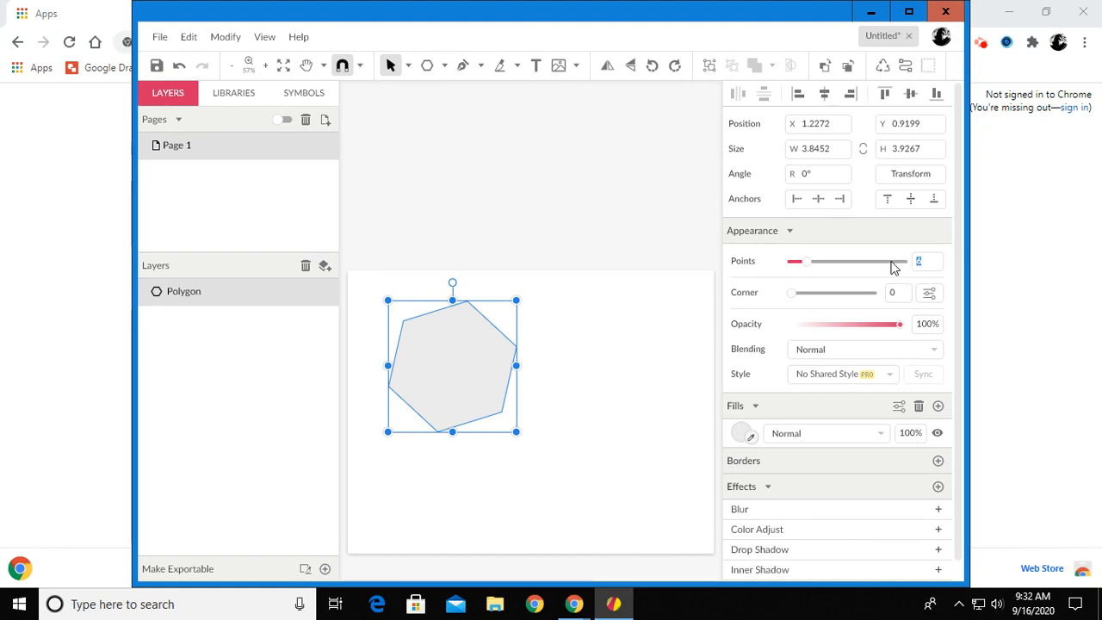
pyautogui.write('5')
pyautogui.press('Return')
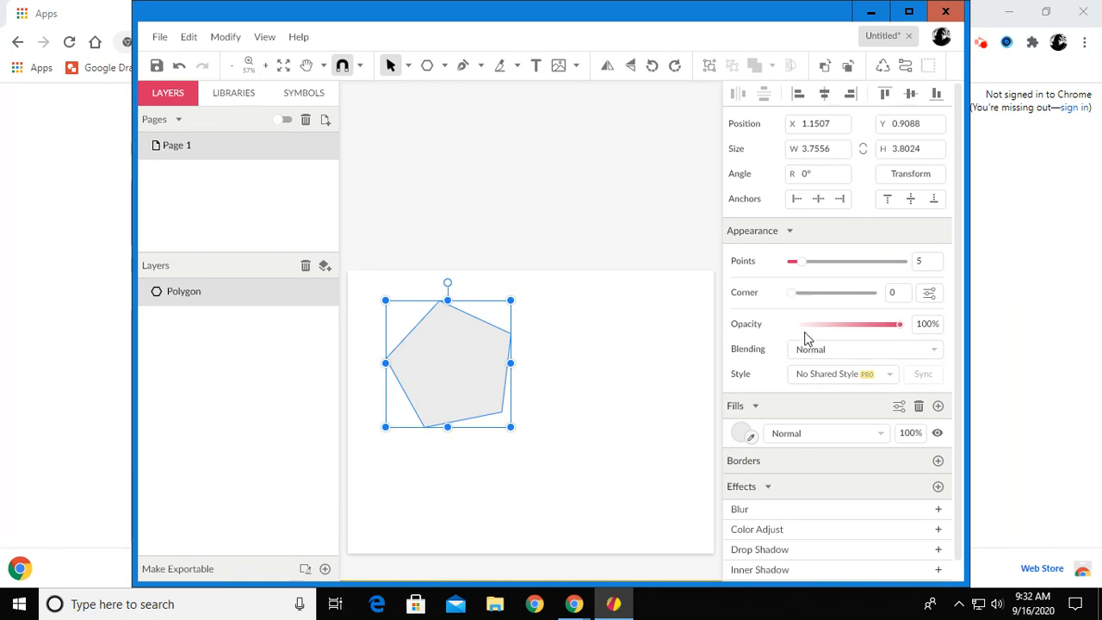
pyautogui.moveTo(794, 301)
pyautogui.mouseDown()
pyautogui.moveTo(863, 304)
pyautogui.moveTo(789, 305)
pyautogui.mouseUp()
# Duplicate the pentagon by copy and paste, and move the copy right to about X 3.47, Y 0.68 in, overlapping the original
pyautogui.click(543, 385)
pyautogui.click(411, 375)
pyautogui.click(593, 376)
pyautogui.hotkey('ctrl', 'v')
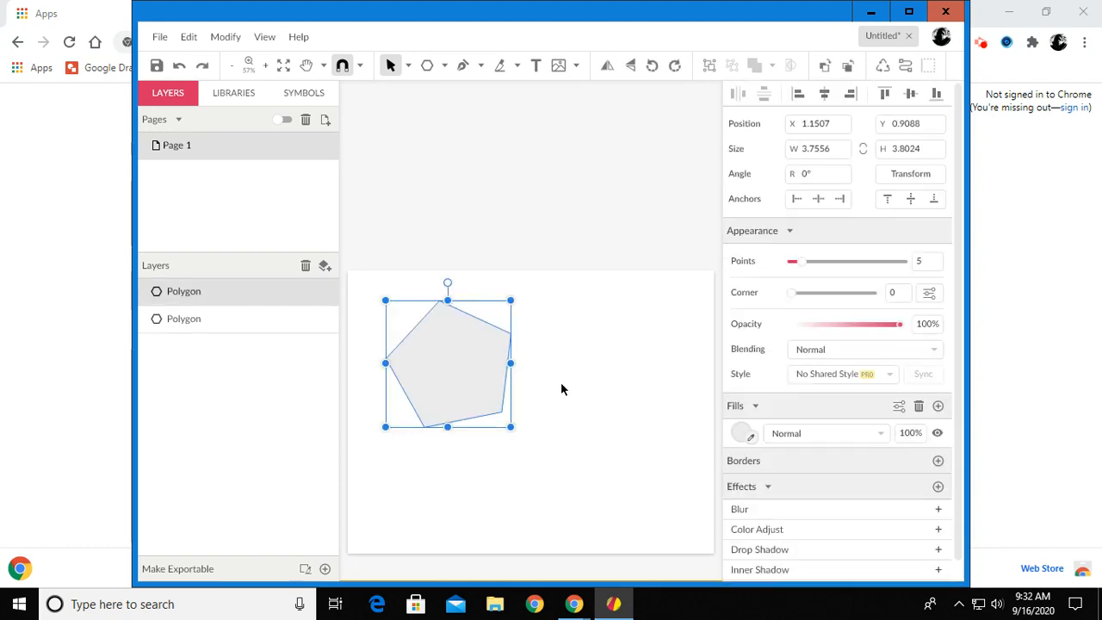
pyautogui.moveTo(511, 361); pyautogui.dragTo(546, 379)
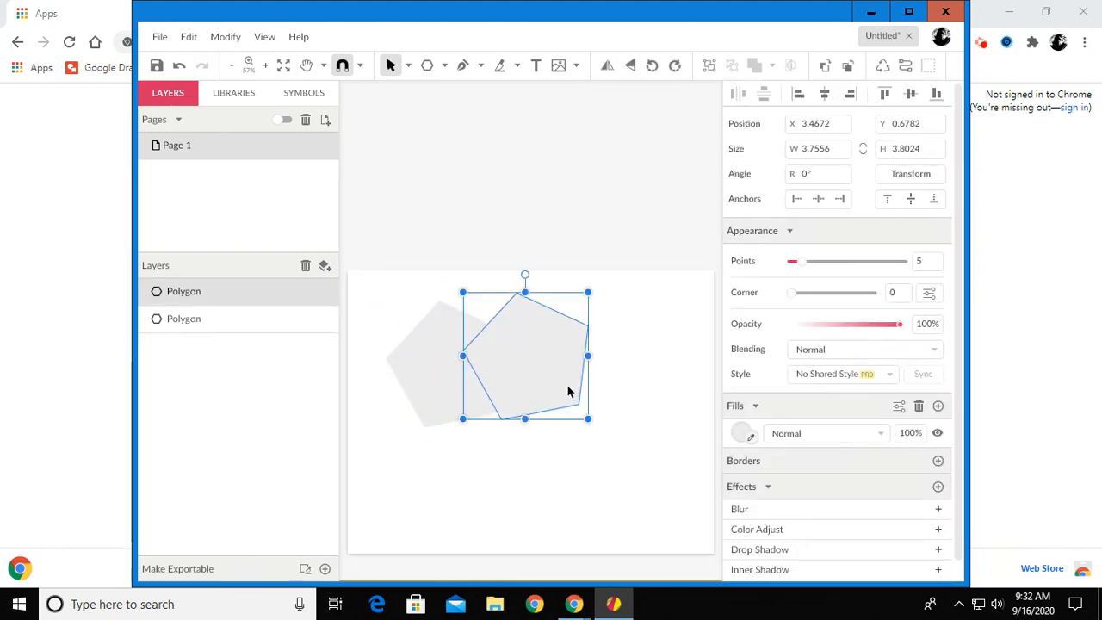
# Fill the front pentagon with orange and the original pentagon with red (#FF0000)
pyautogui.click(741, 434)
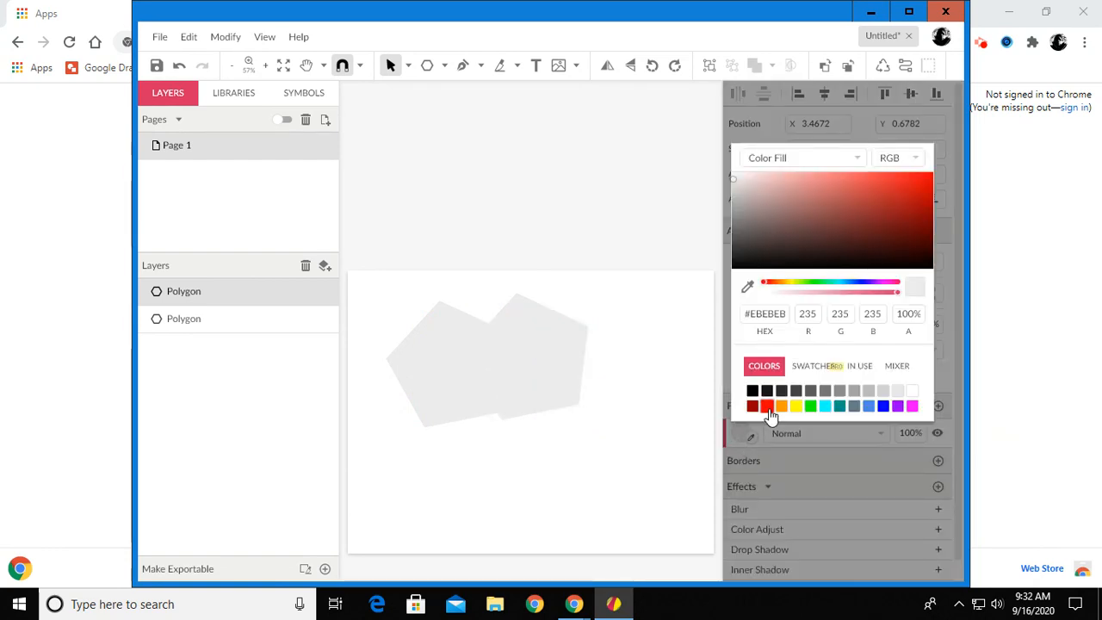
pyautogui.click(781, 405)
pyautogui.click(423, 394)
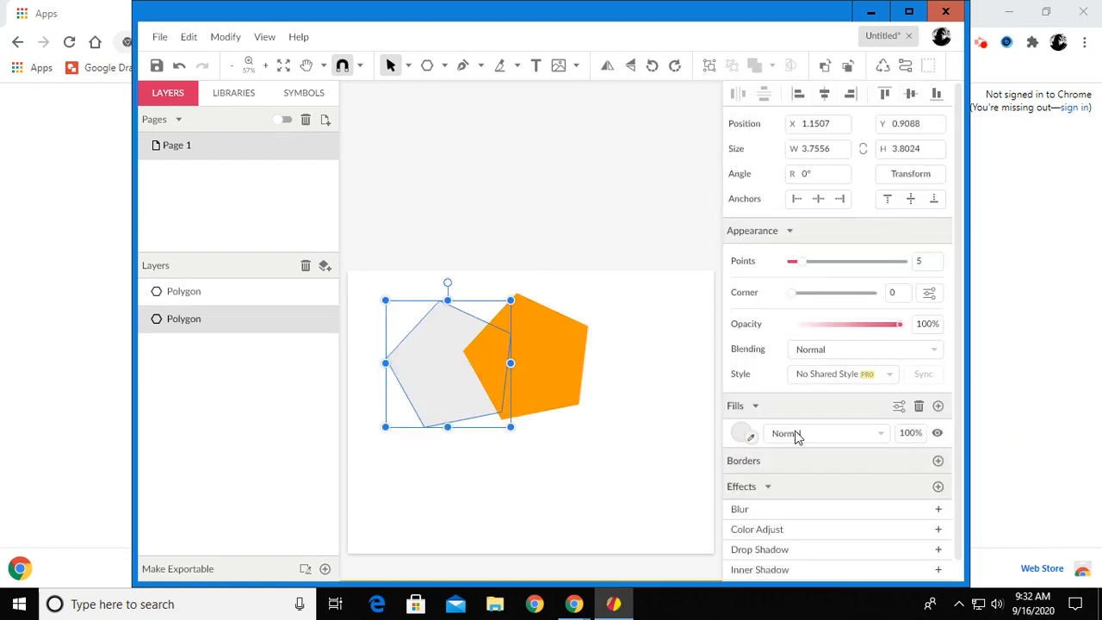
pyautogui.click(742, 434)
pyautogui.click(767, 406)
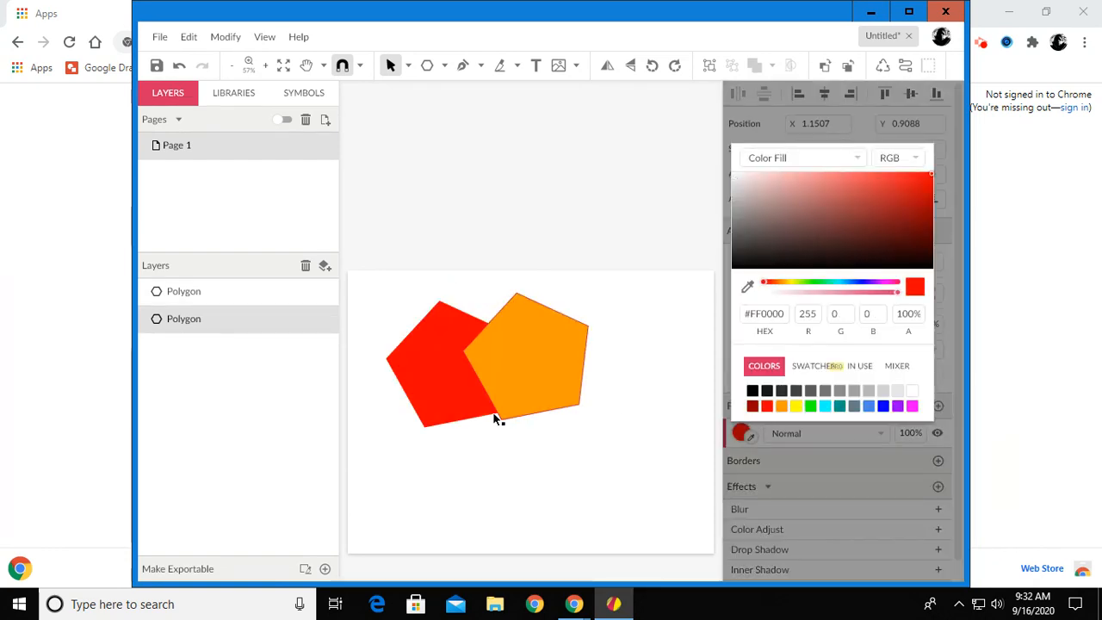
# Move the orange pentagon up and right to about X 3.83, Y 0.27 in and lower its opacity to 74%
pyautogui.click(524, 436)
pyautogui.moveTo(510, 379)
pyautogui.mouseDown()
pyautogui.moveTo(522, 377)
pyautogui.moveTo(519, 360)
pyautogui.mouseUp()
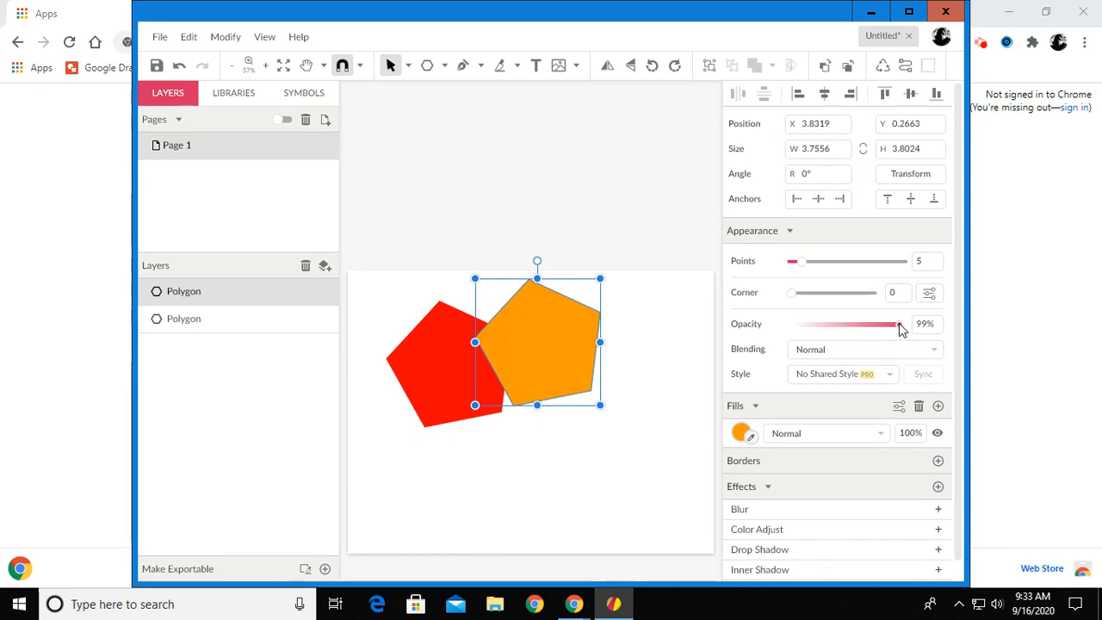
pyautogui.moveTo(900, 329); pyautogui.dragTo(872, 330)
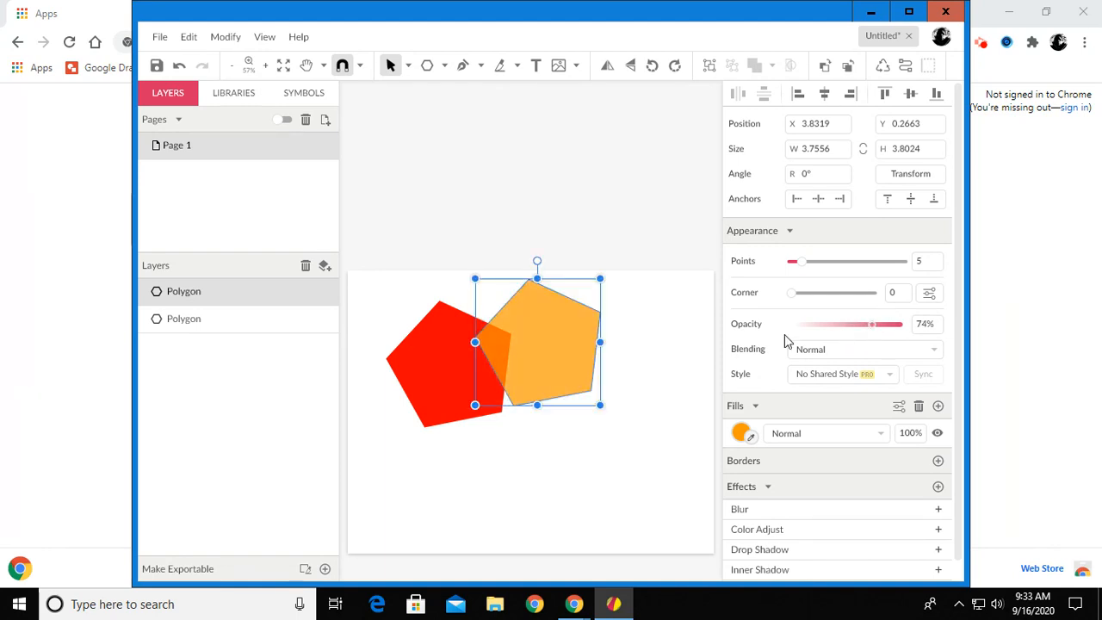
pyautogui.click(612, 427)
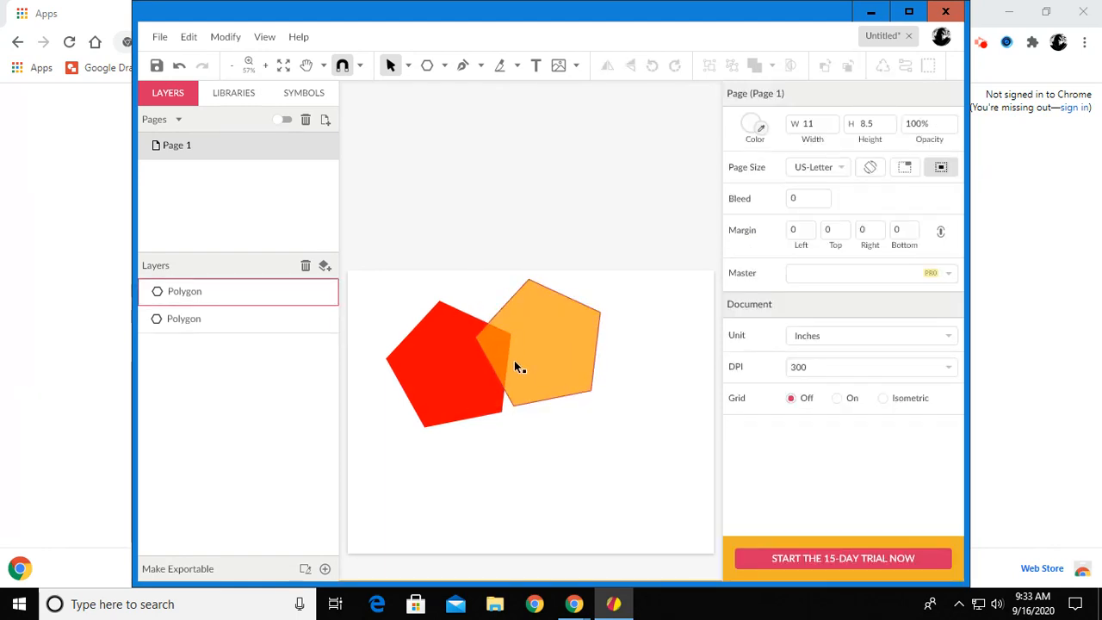